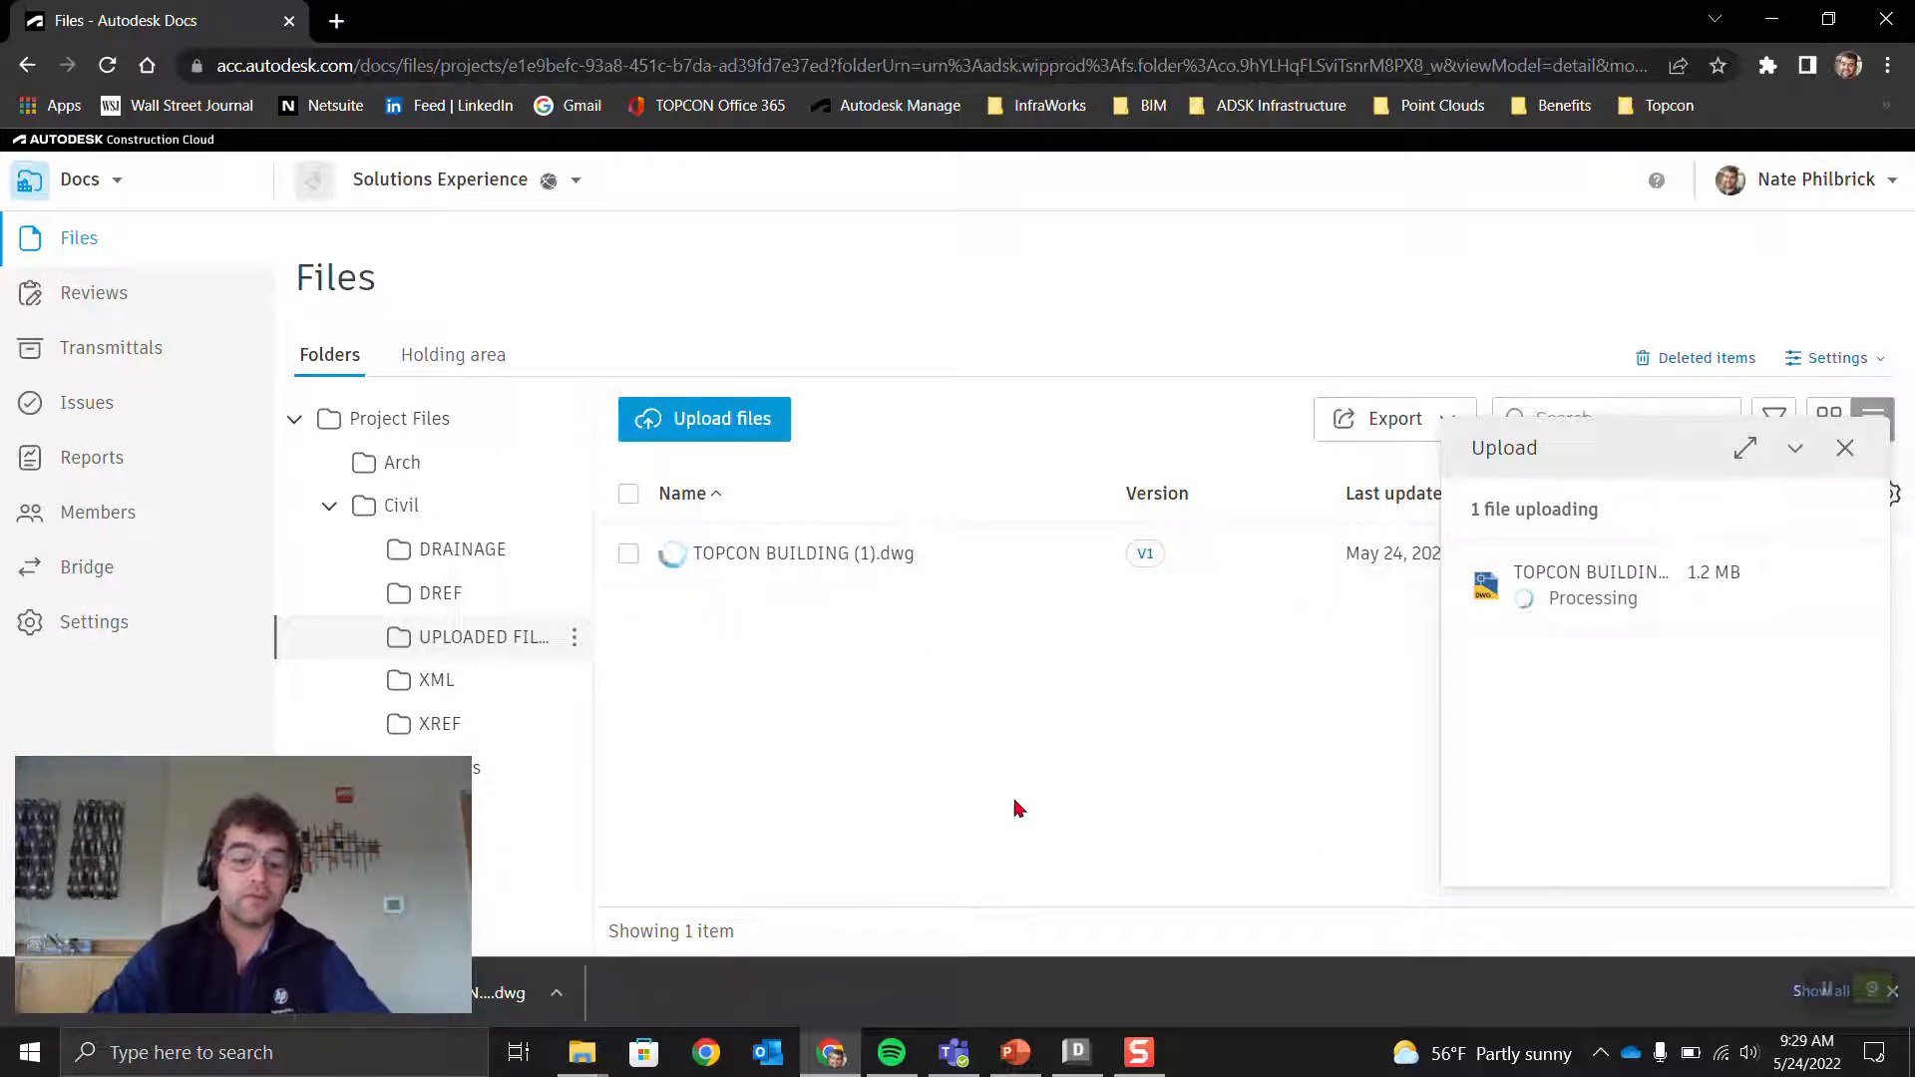
Step: Run the Check for Drives command in Desktop Connector
click(1602, 1054)
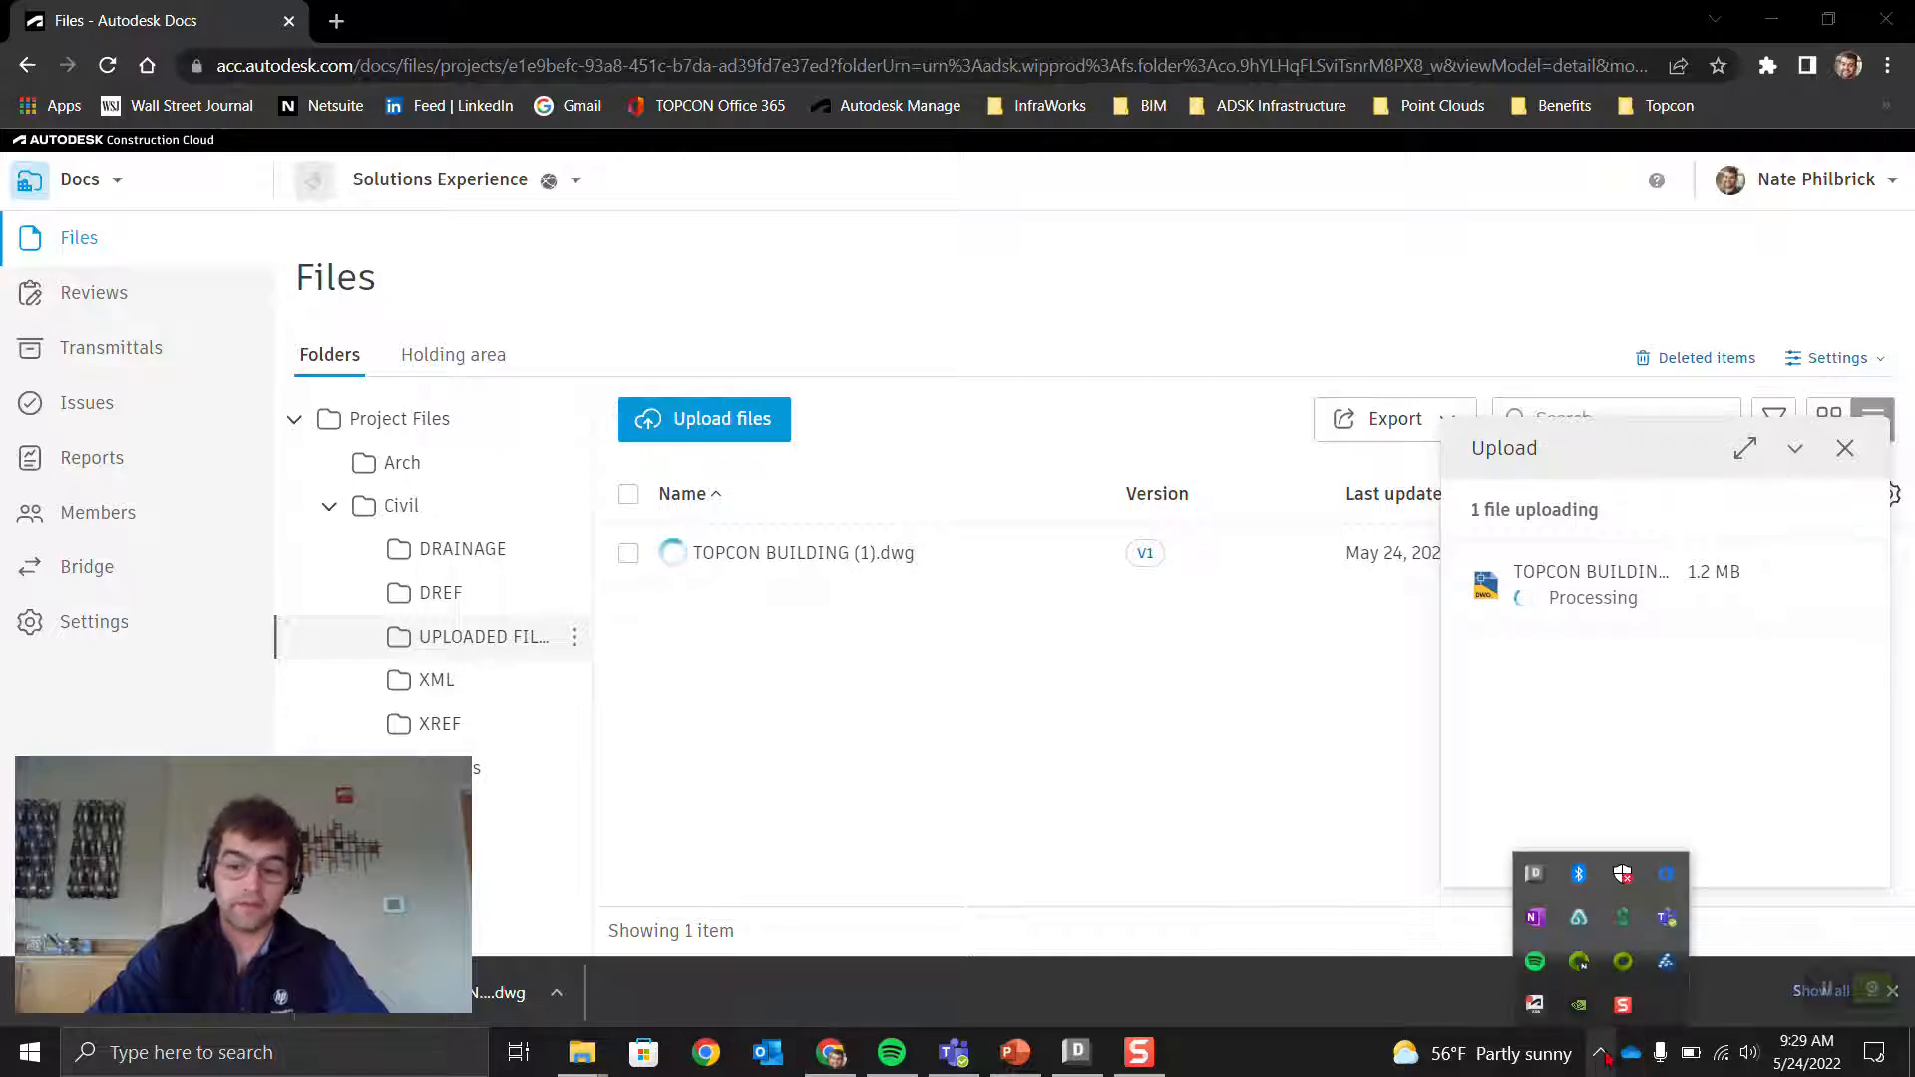
right_click(1537, 872)
mouse_move(1518, 827)
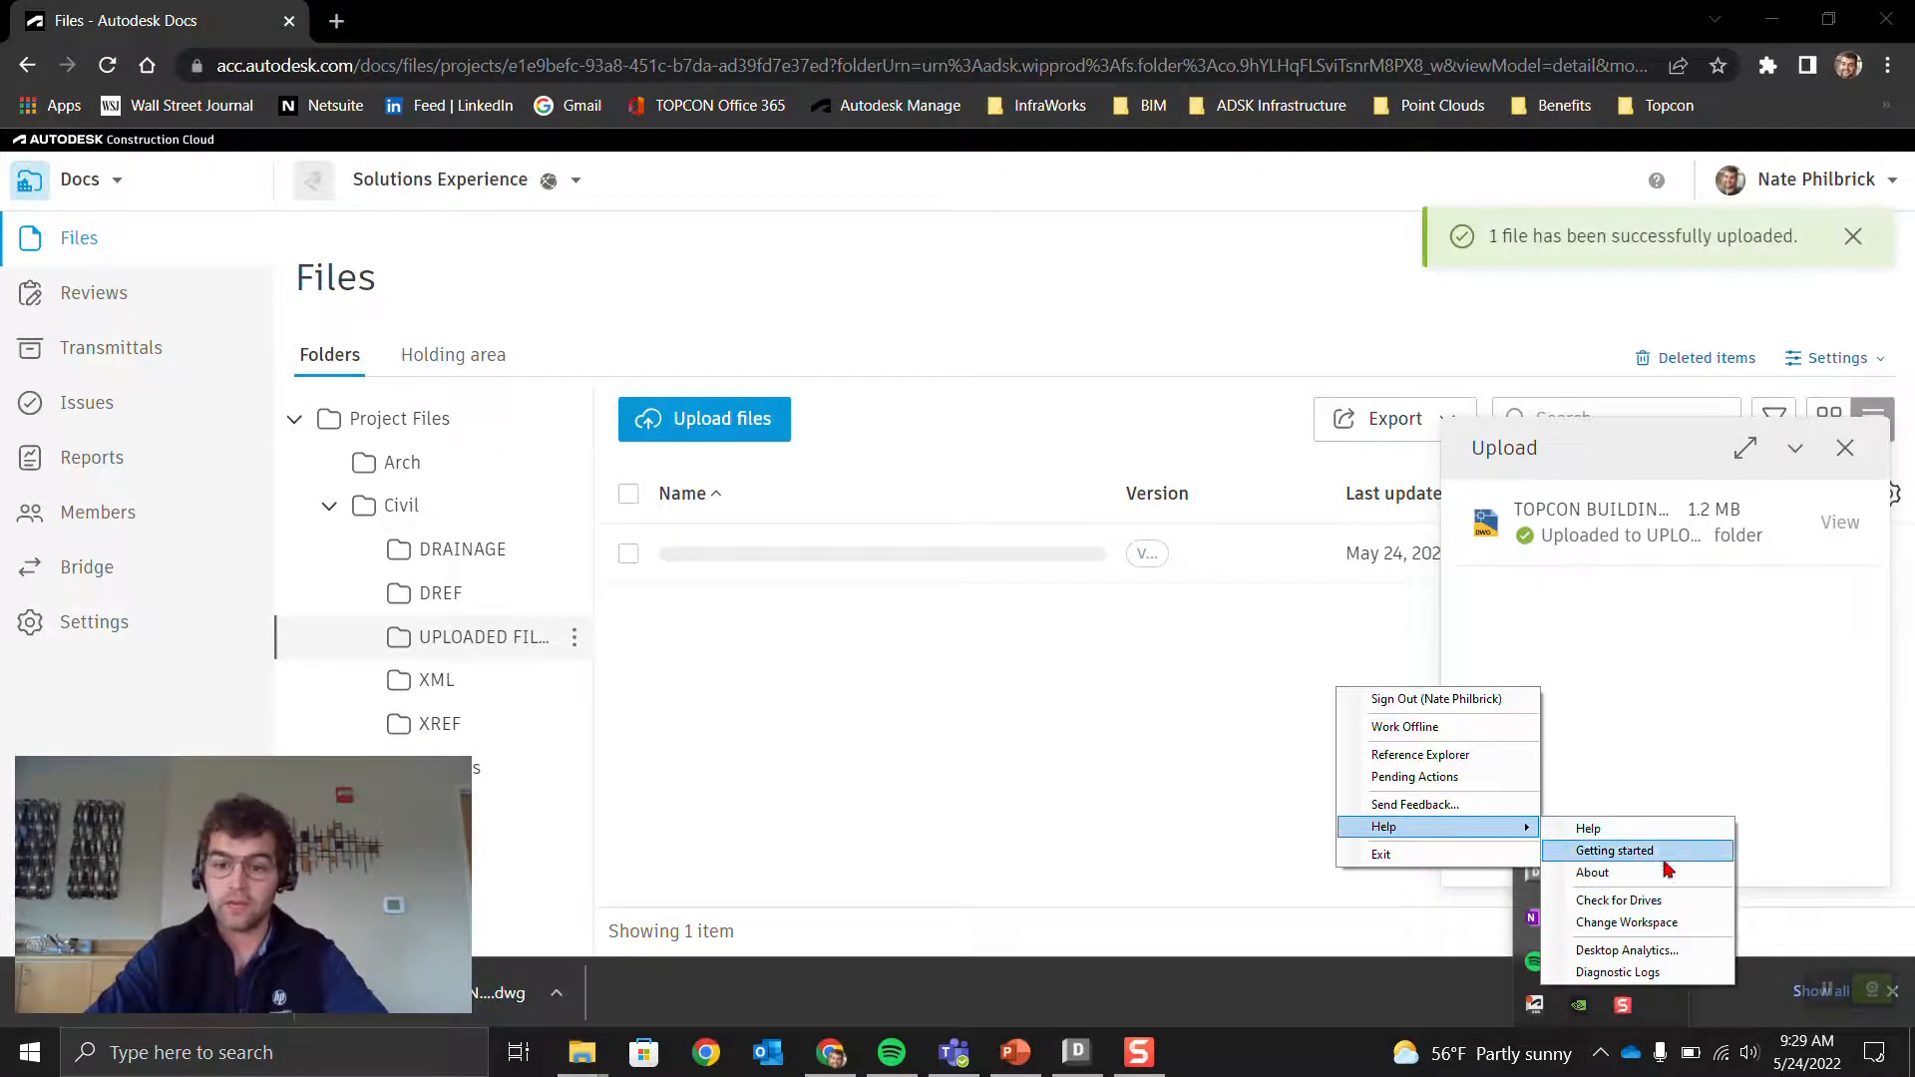
click(1626, 899)
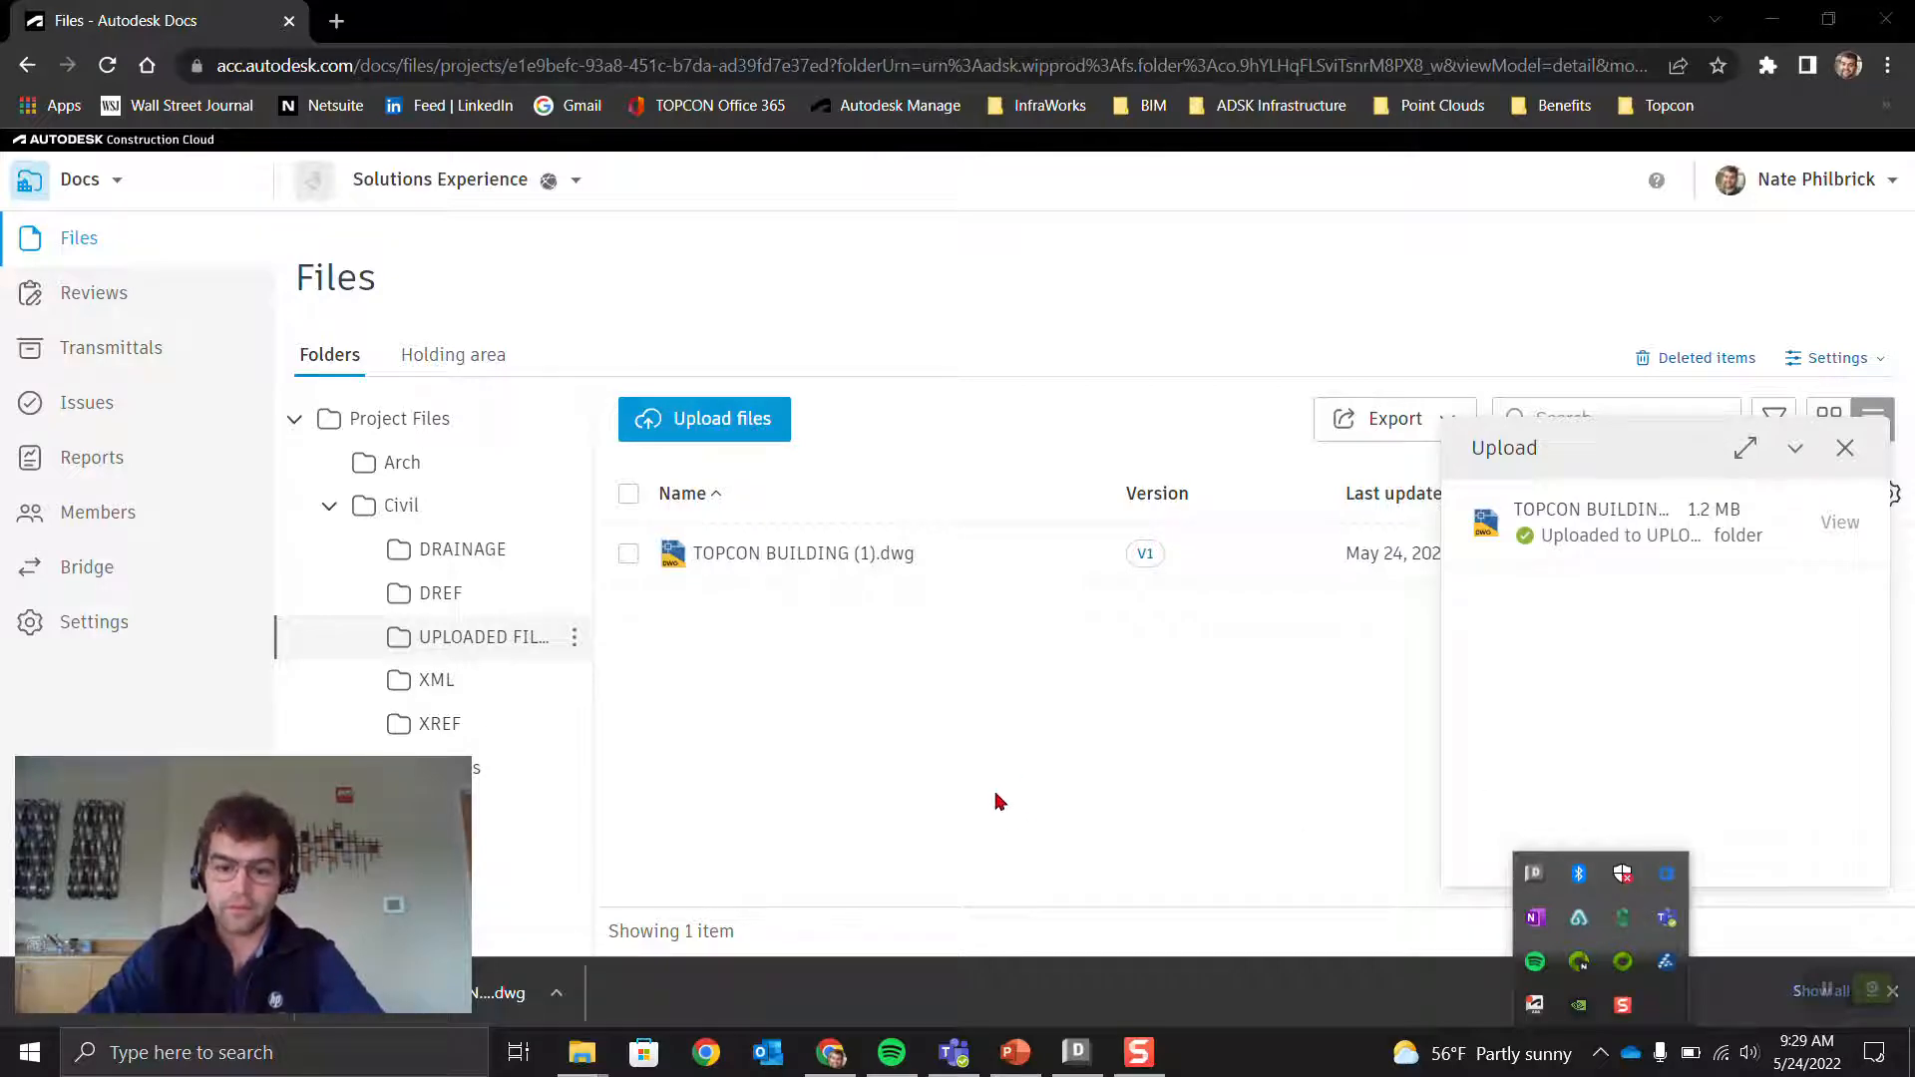
Step: Launch Civil 3D 2023 Imperial and maximize its window
click(30, 1053)
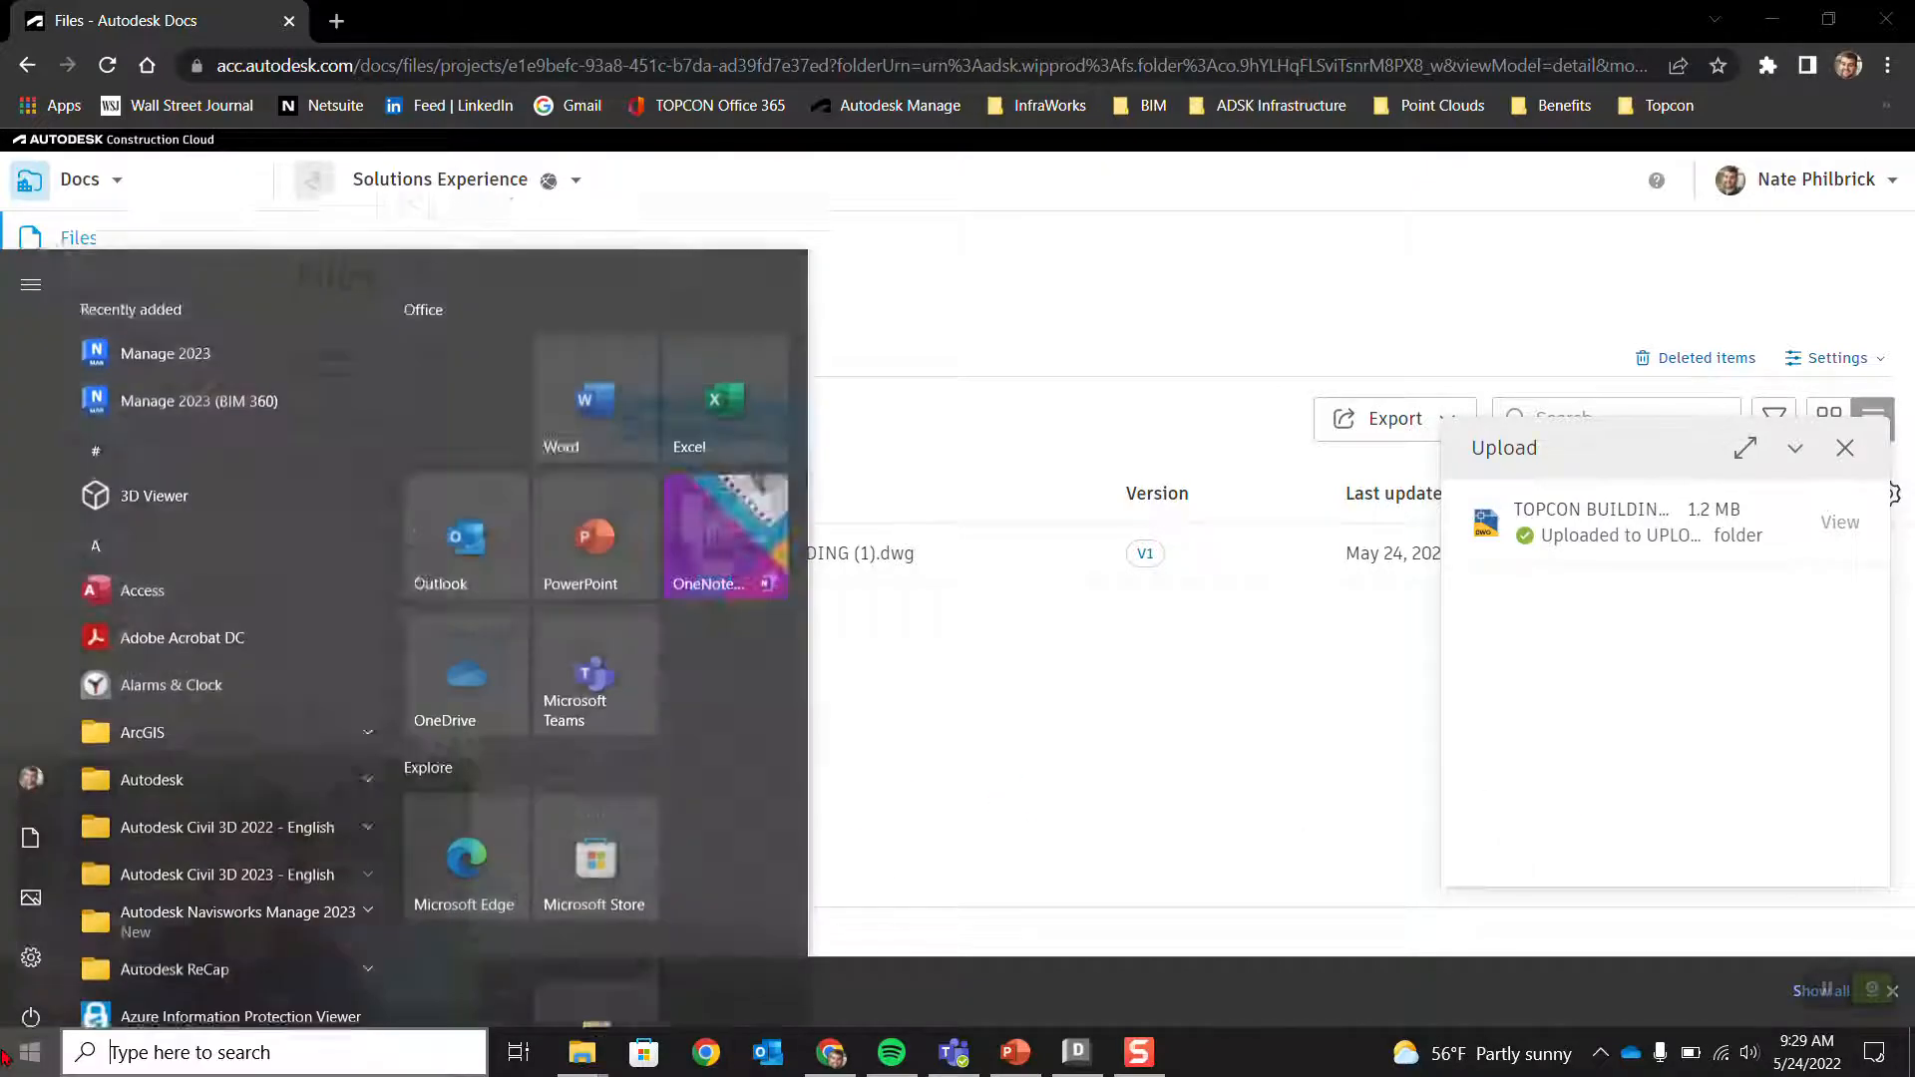
text(civil)
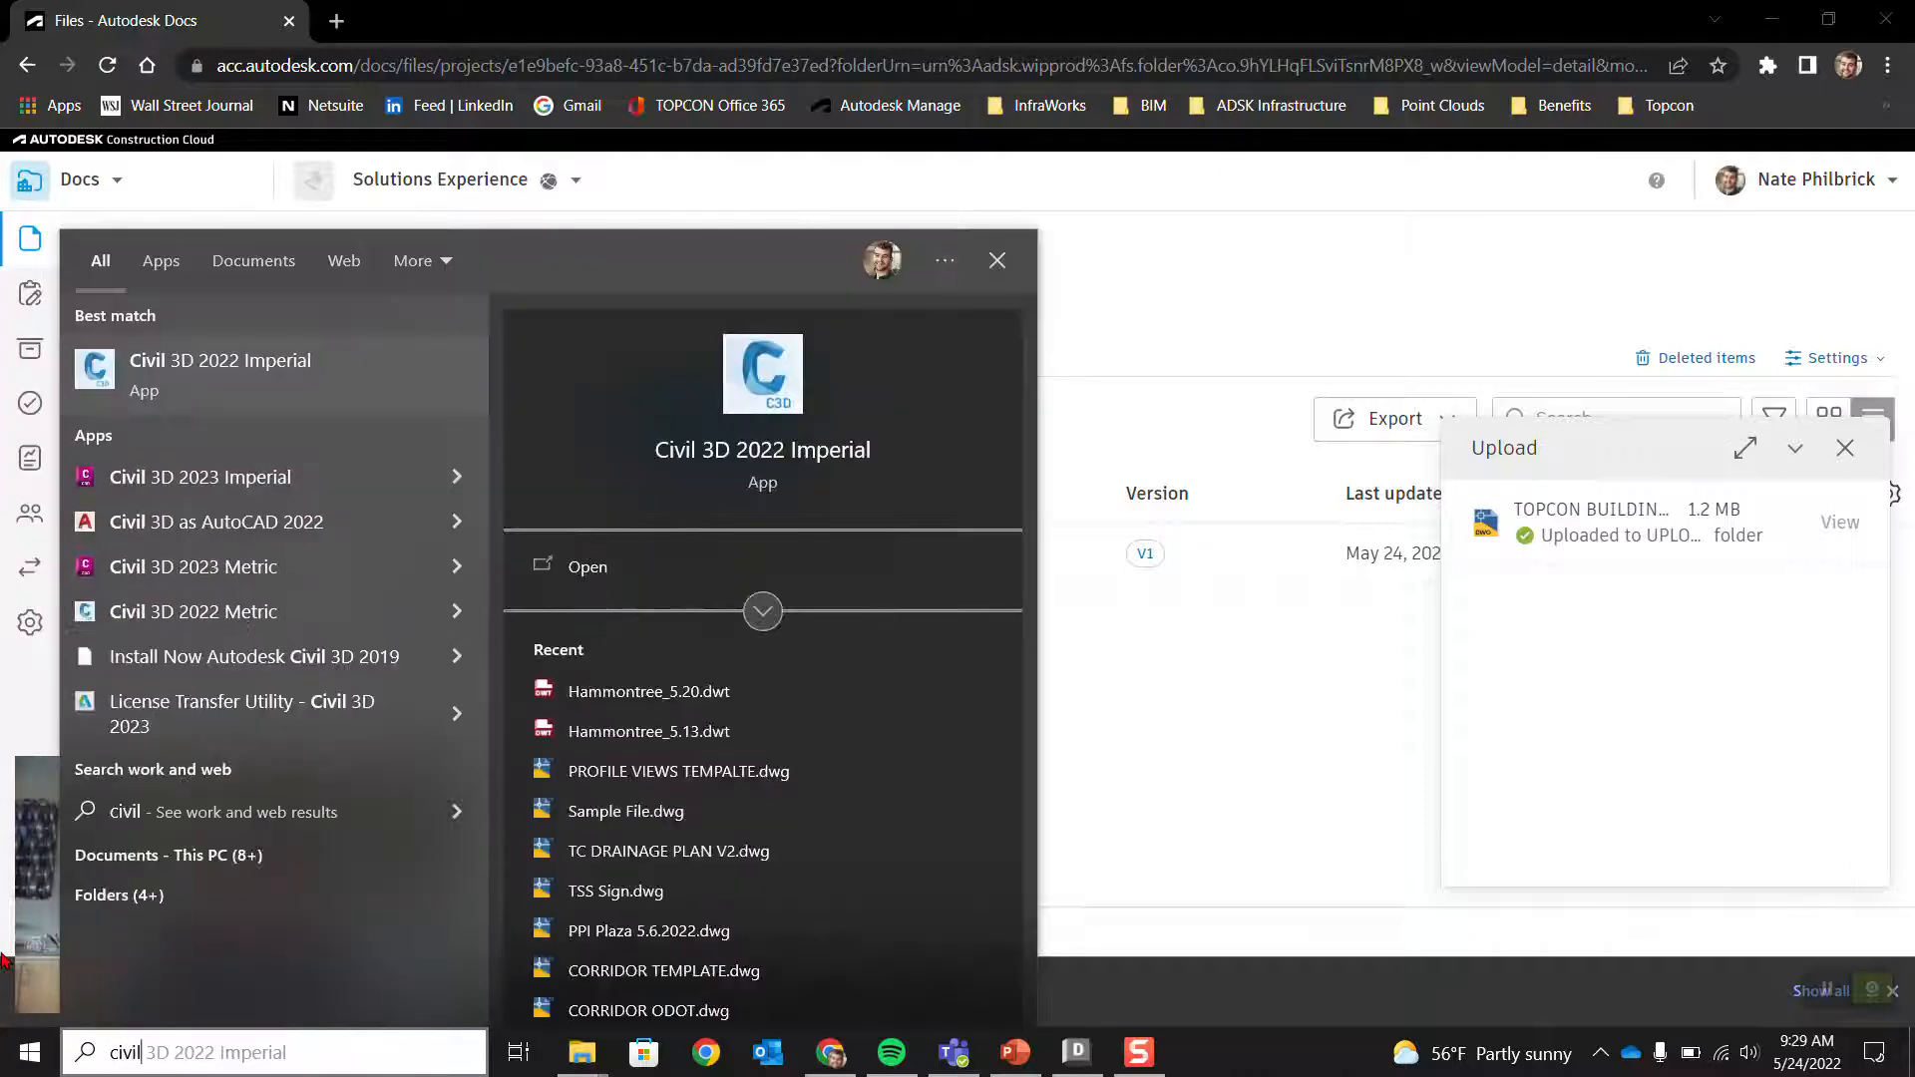
key(Down)
key(Return)
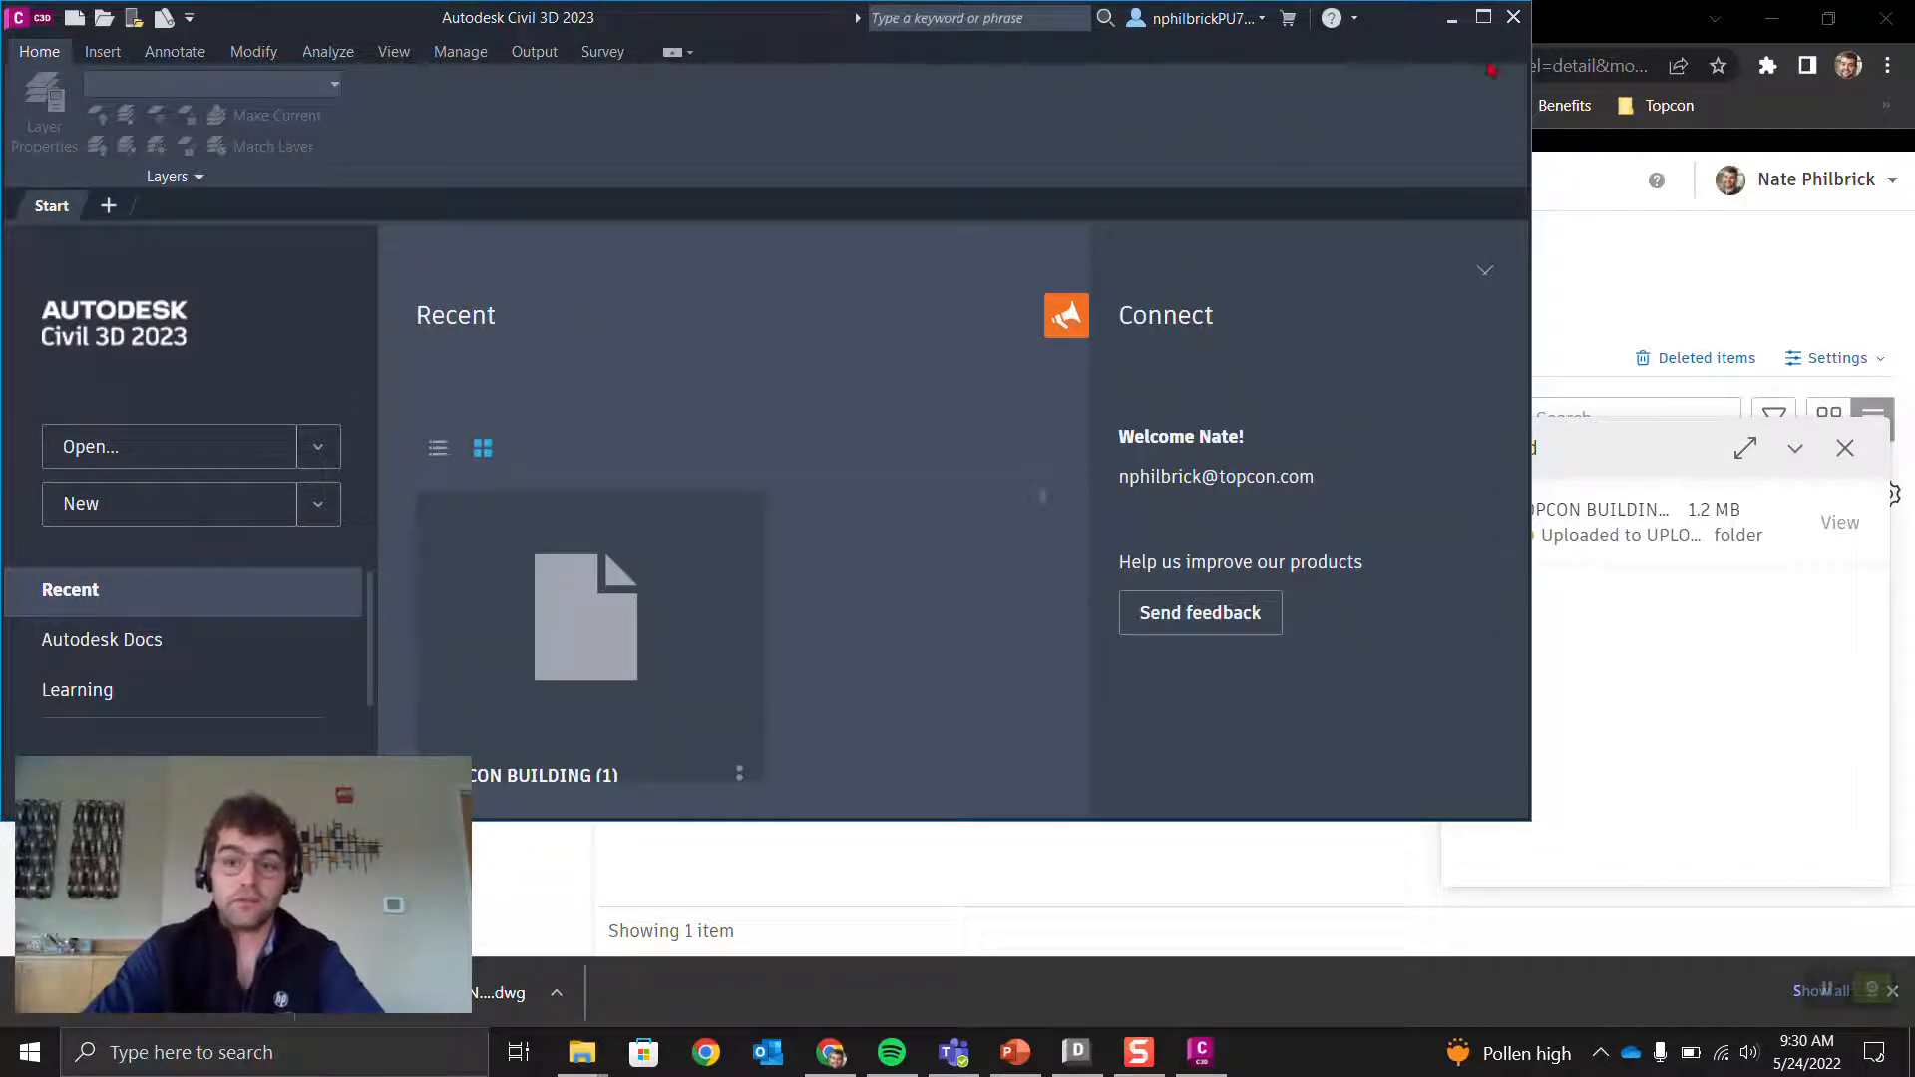
click(1476, 19)
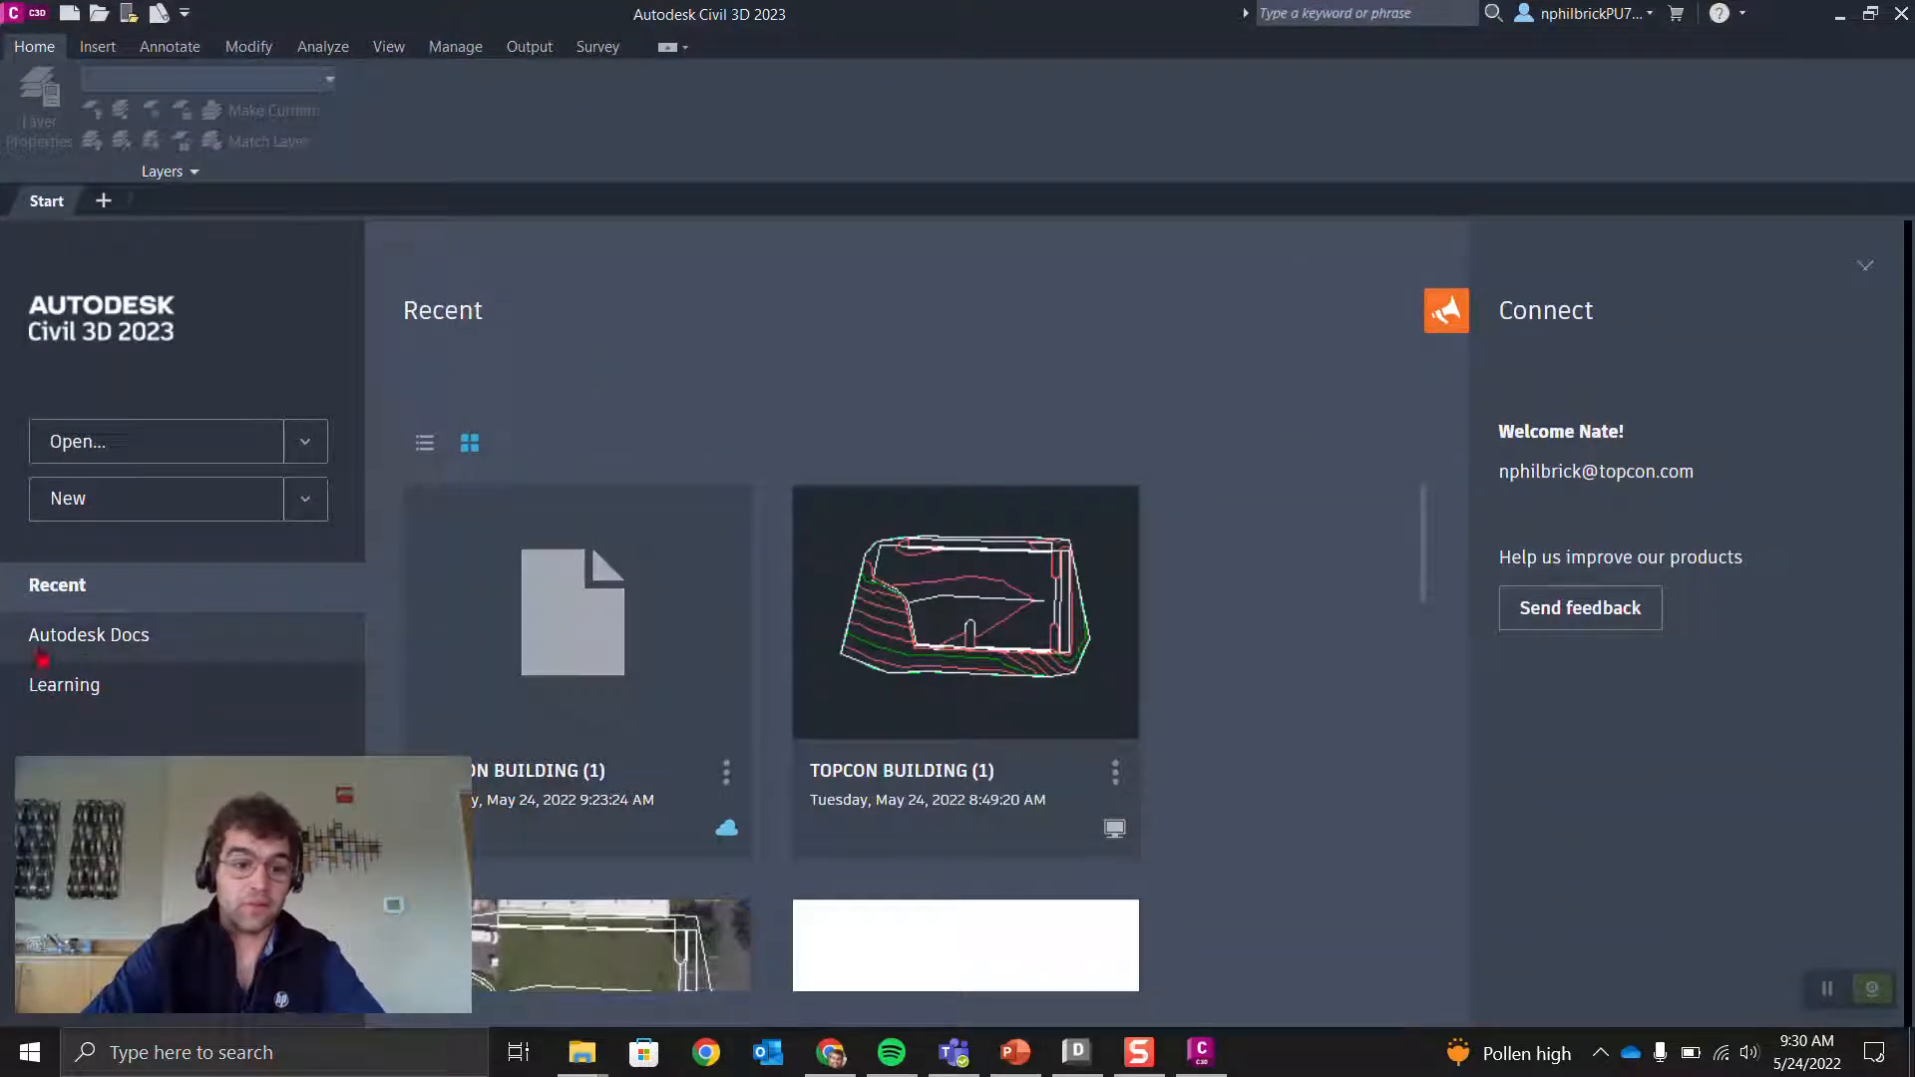
Step: Browse the Autodesk Docs UPLOADED FILES folder in Civil 3D, refresh its listing and open TOPCON BUILDING (1).dwg
click(84, 643)
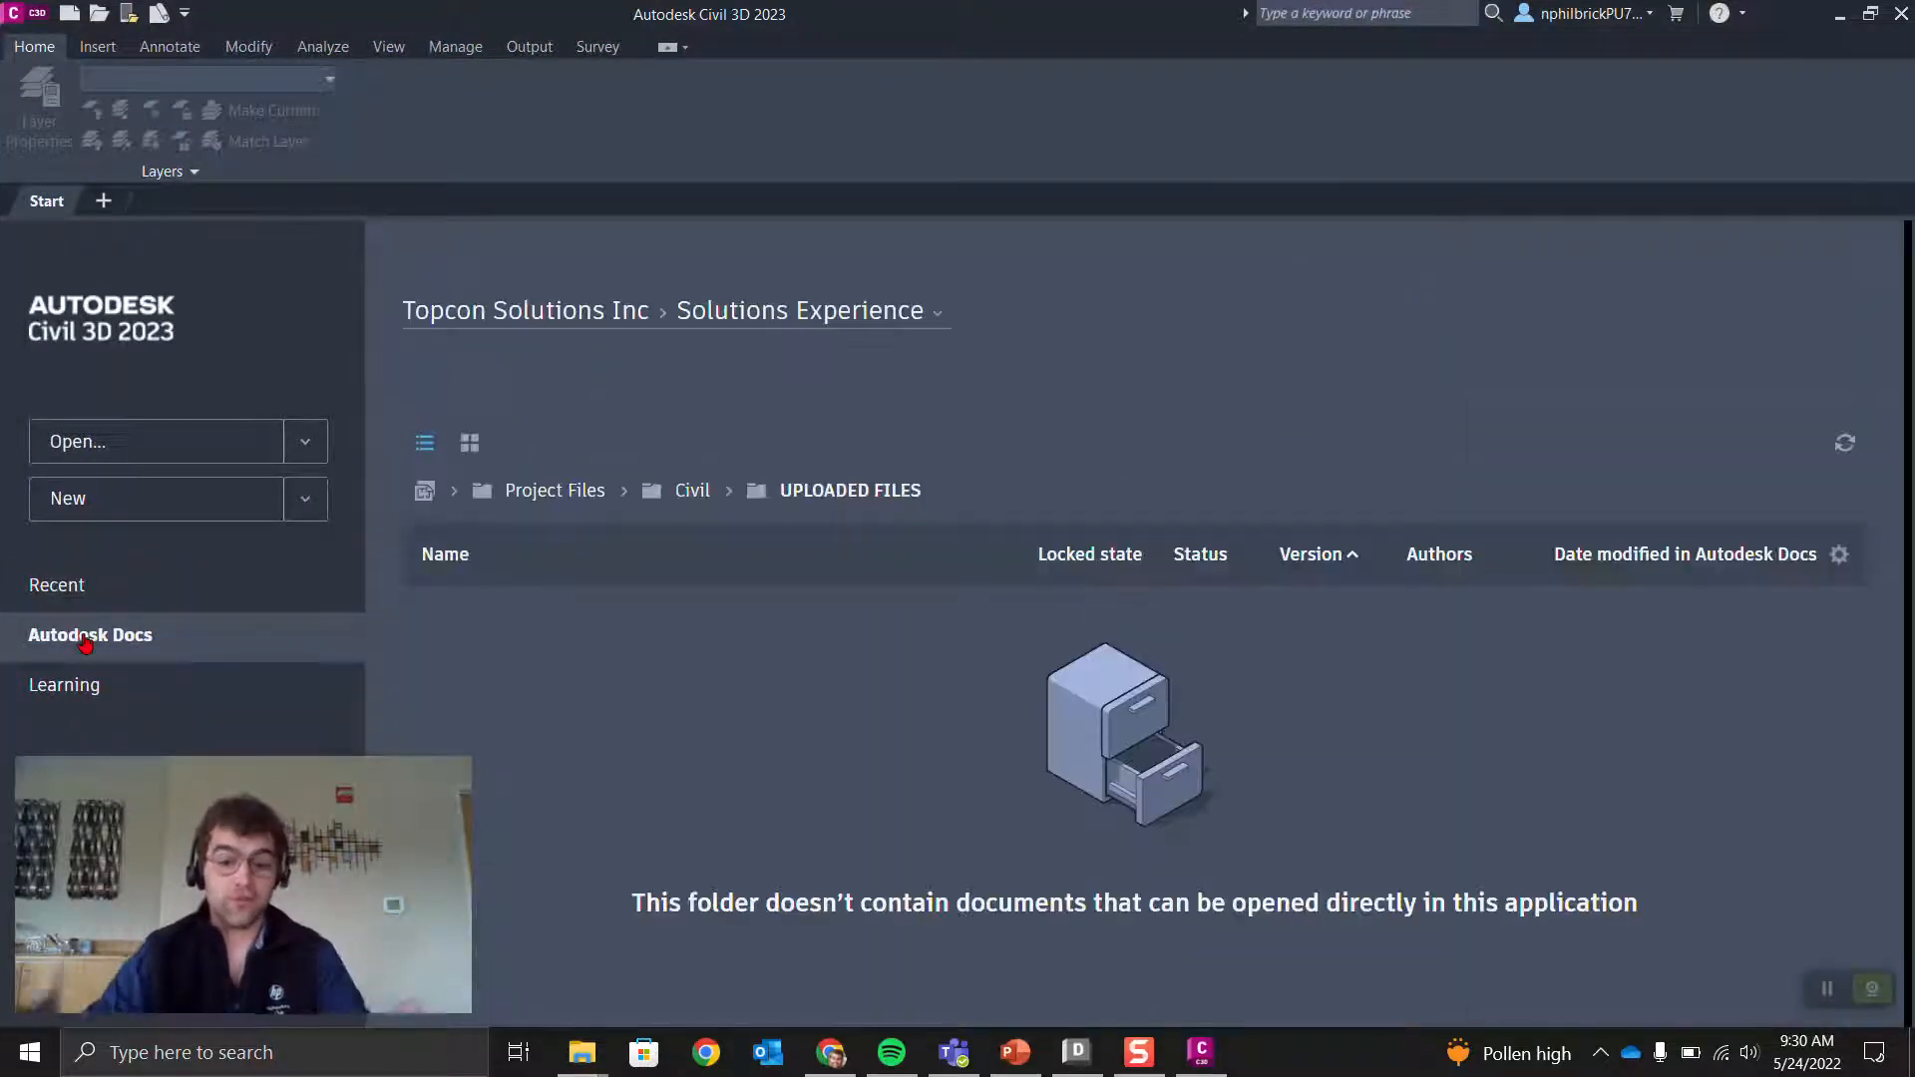
click(1843, 456)
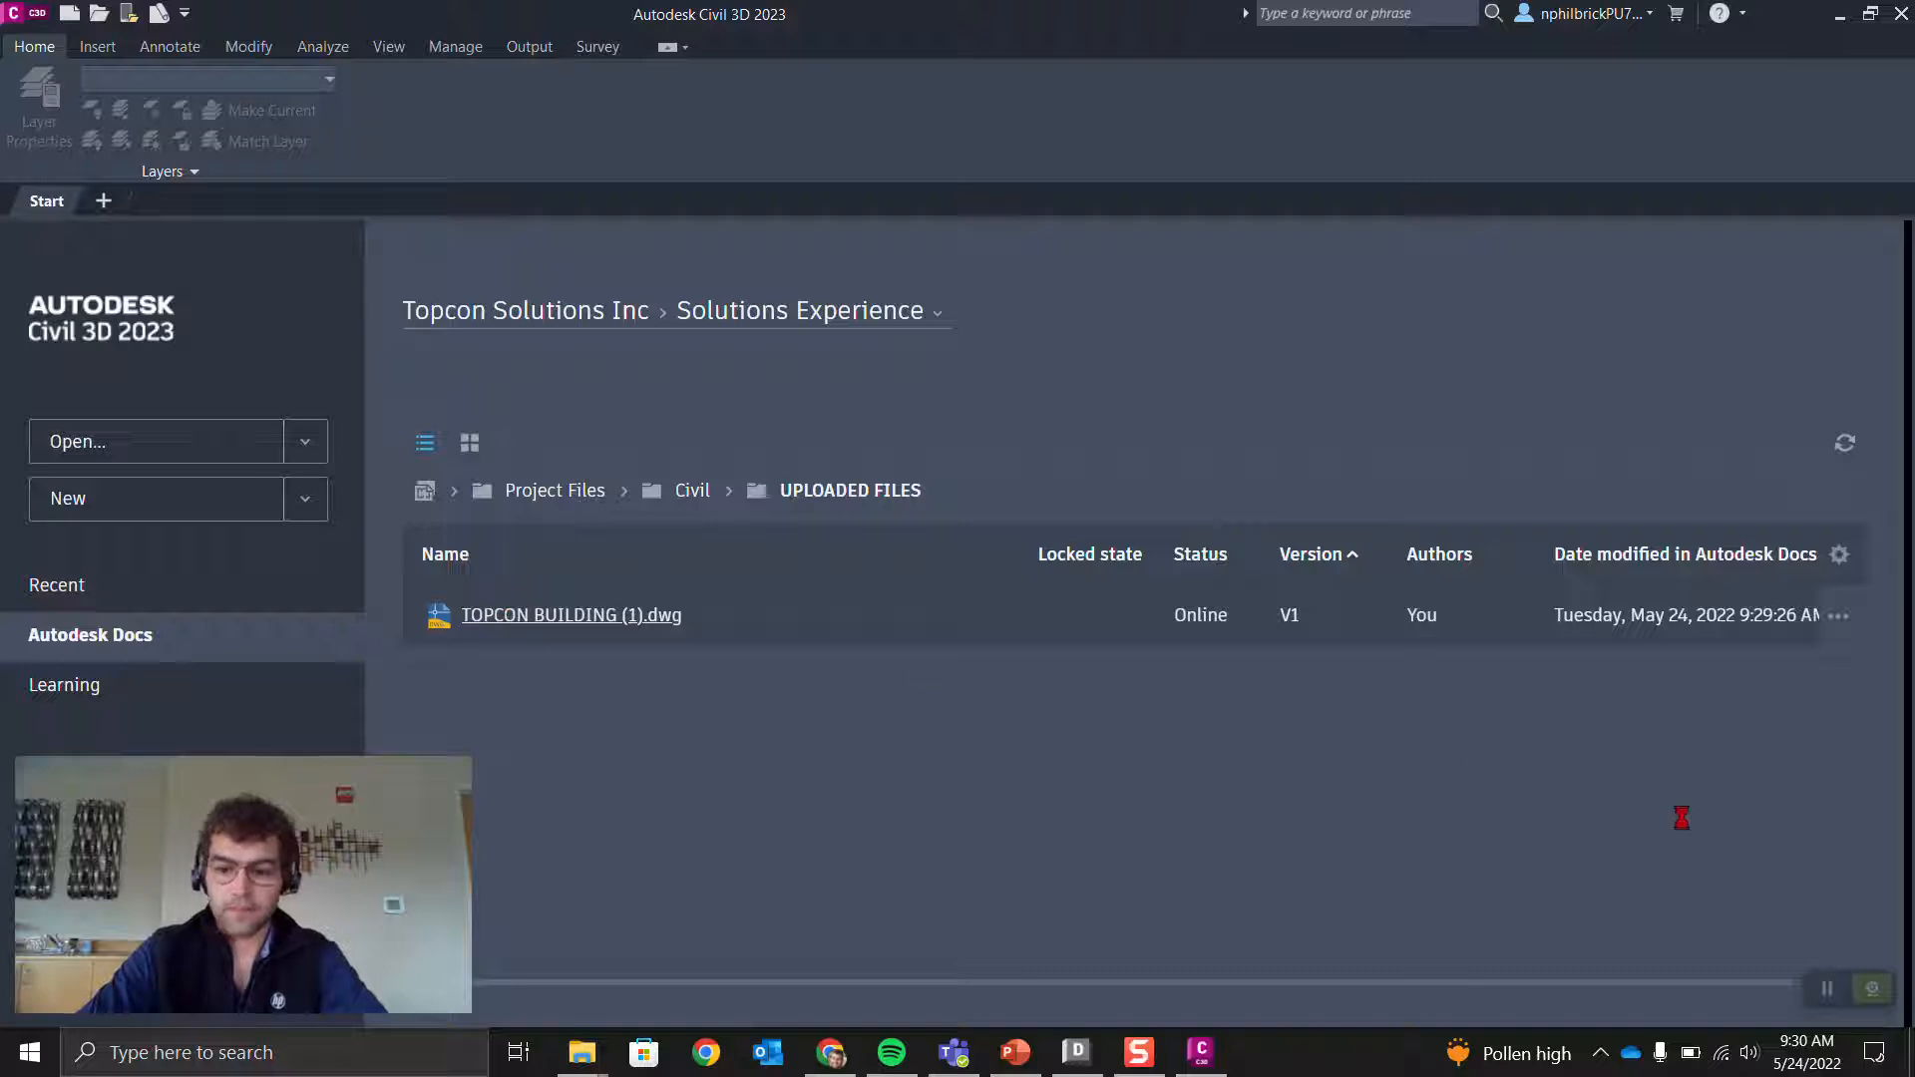
Step: Check Desktop Connector's pending actions while the drawing loads, and minimize that window
click(1600, 1052)
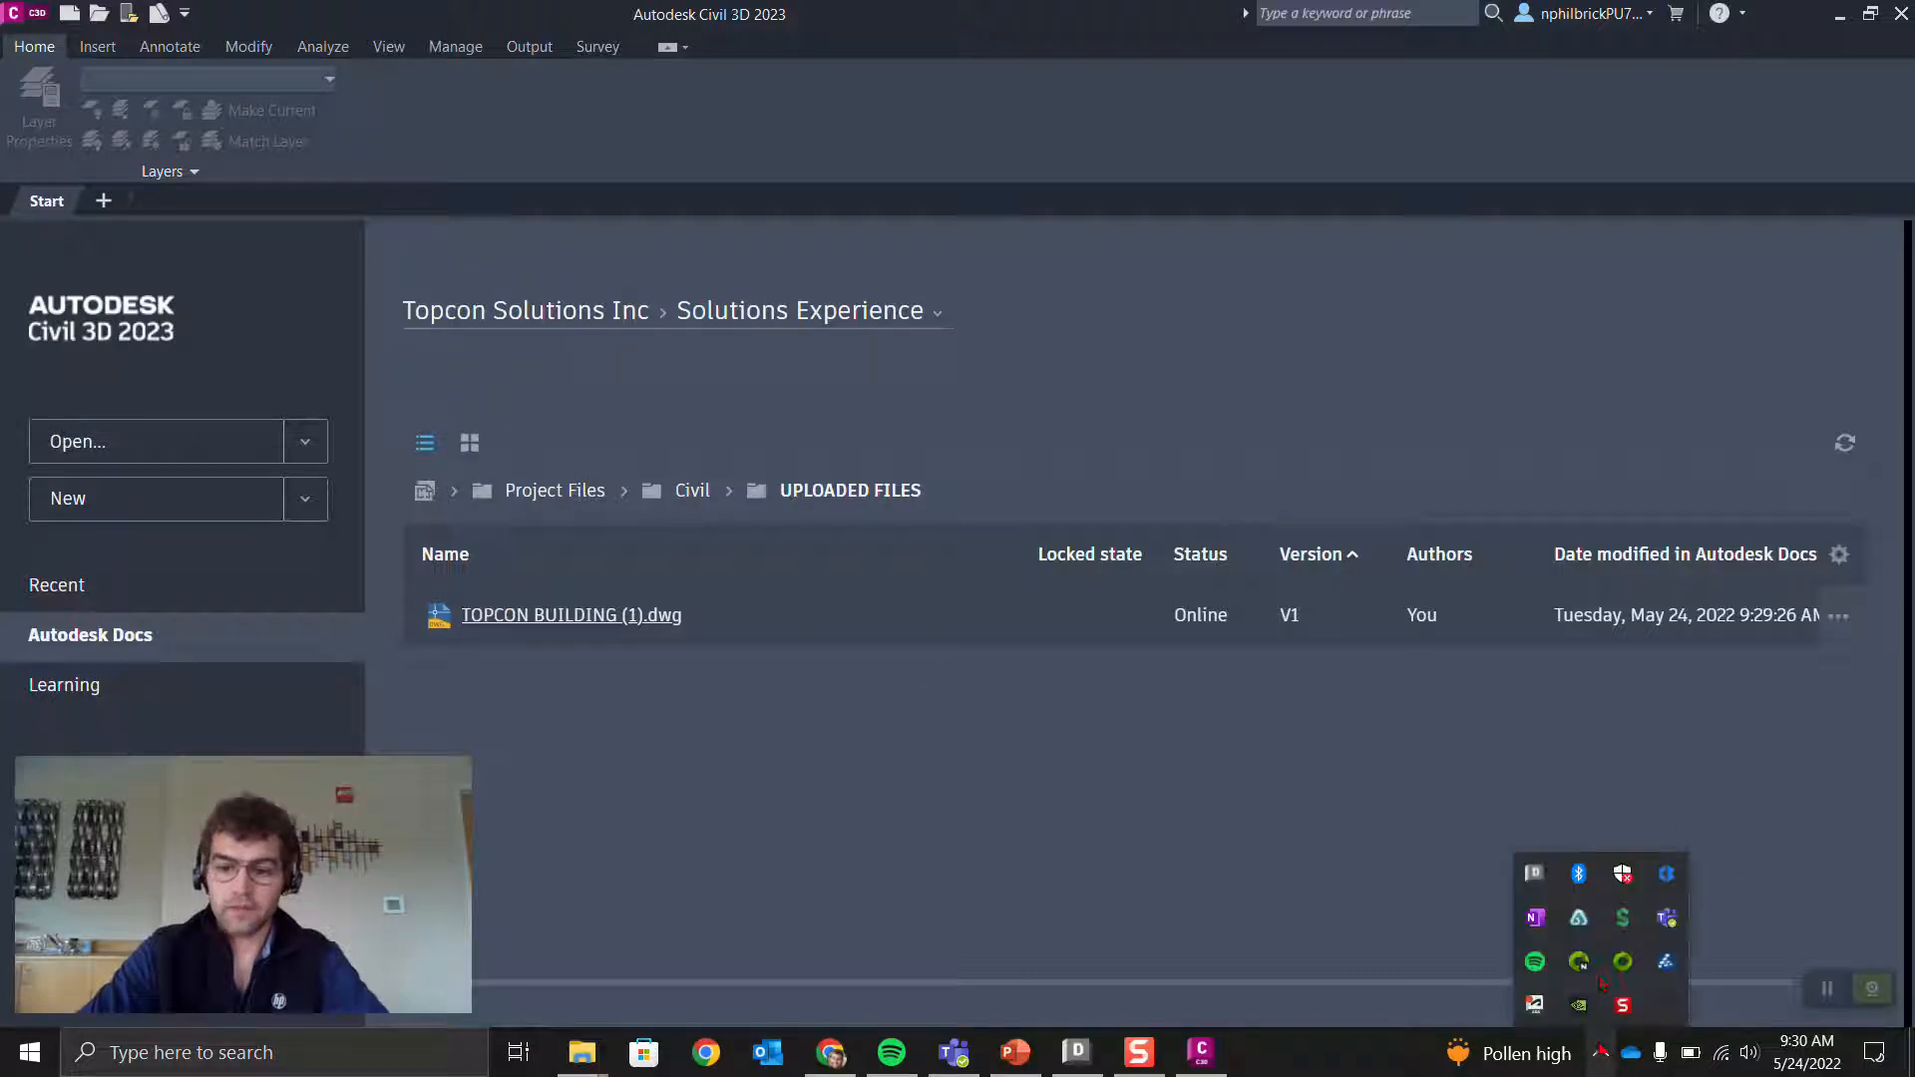
right_click(1542, 887)
click(1449, 795)
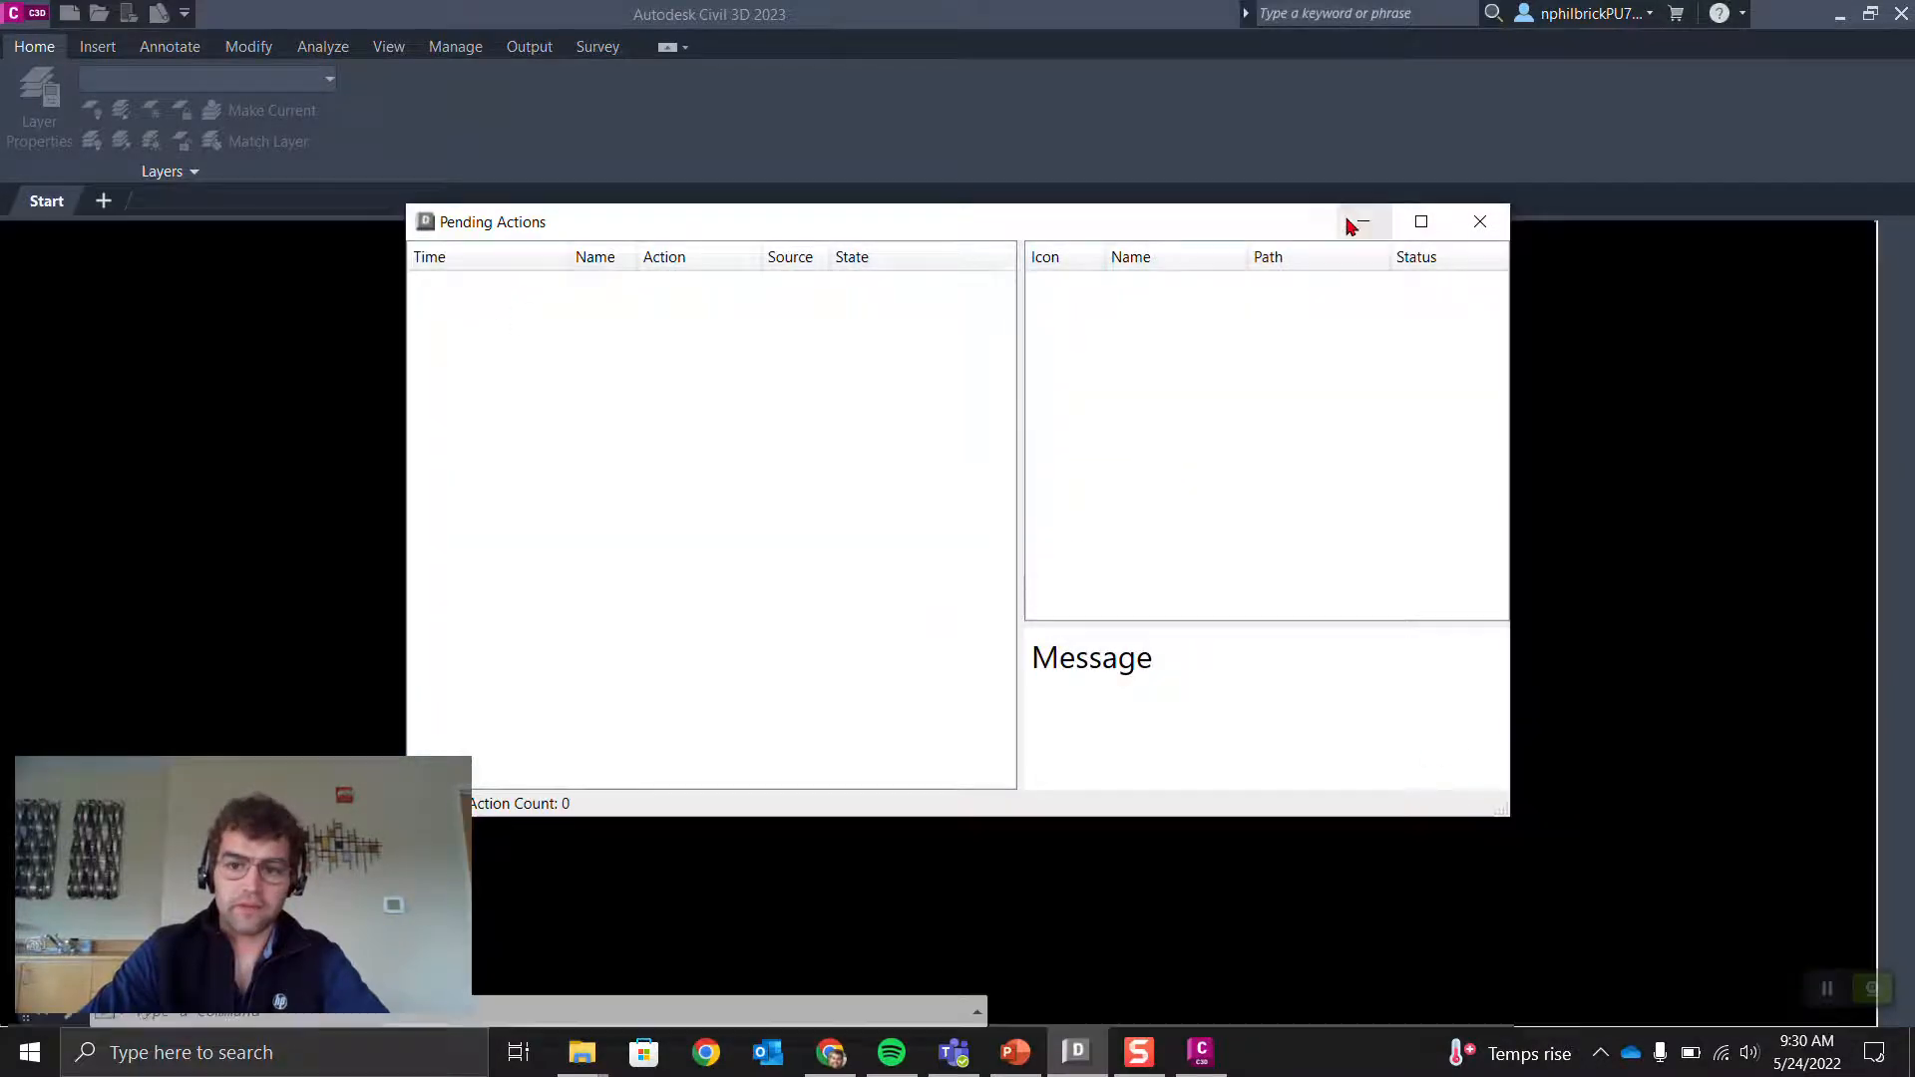
click(1363, 221)
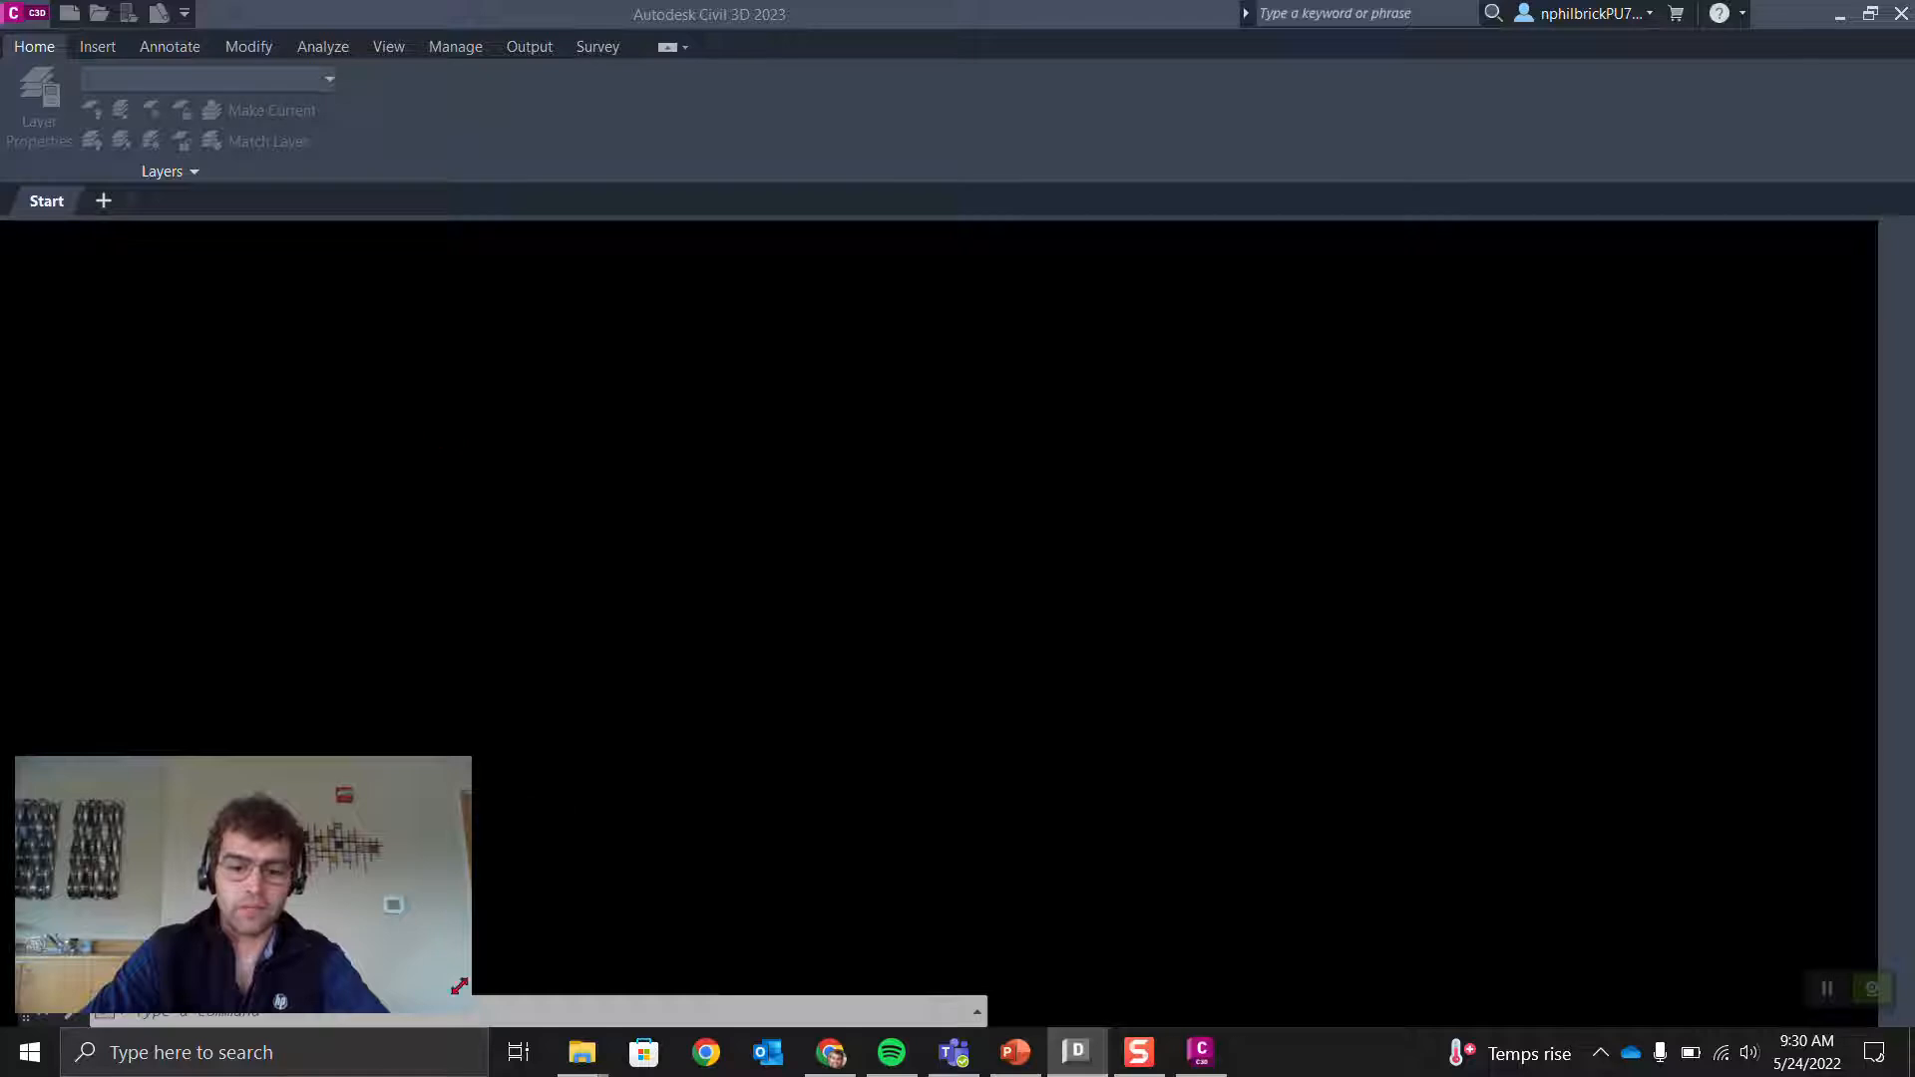
Step: Switch to Autodesk Docs in Chrome to check the lock on TOPCON BUILDING (1).dwg, and return to Civil 3D
click(831, 1053)
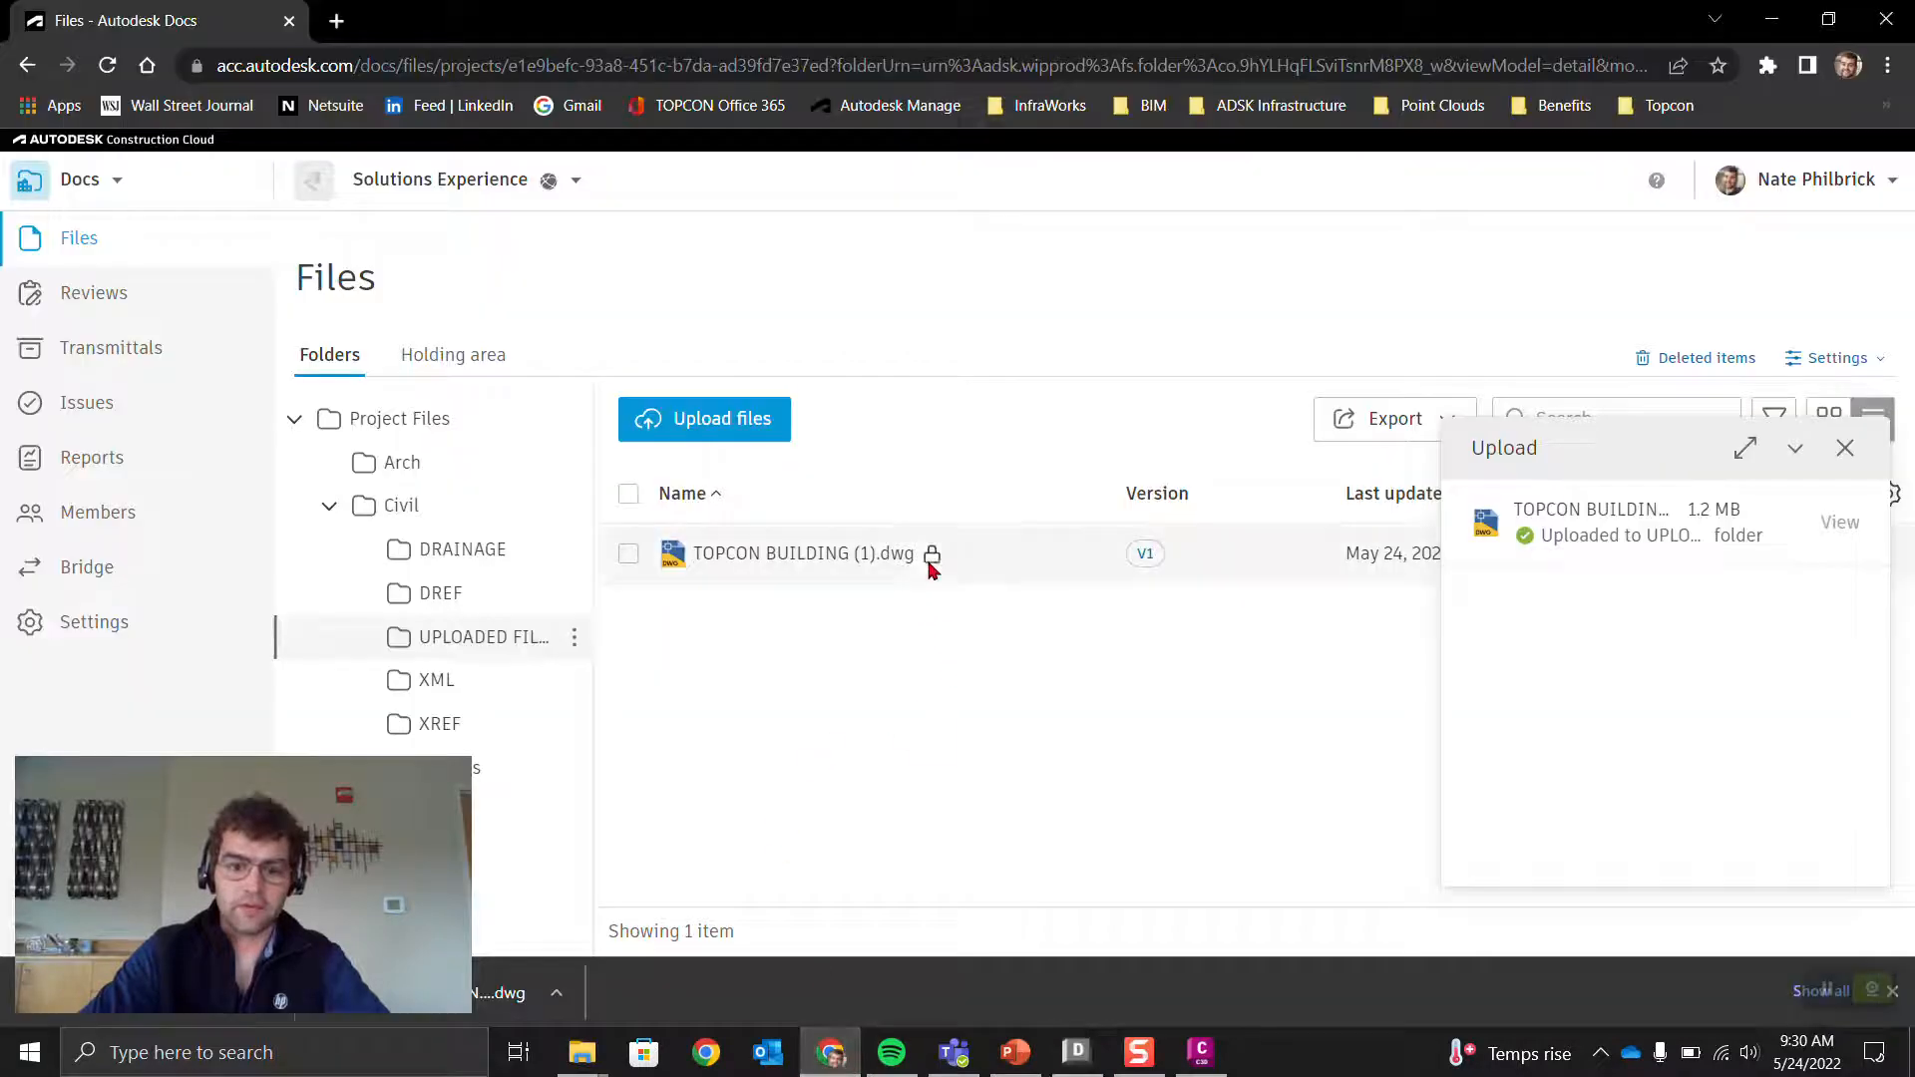
mouse_move(956, 560)
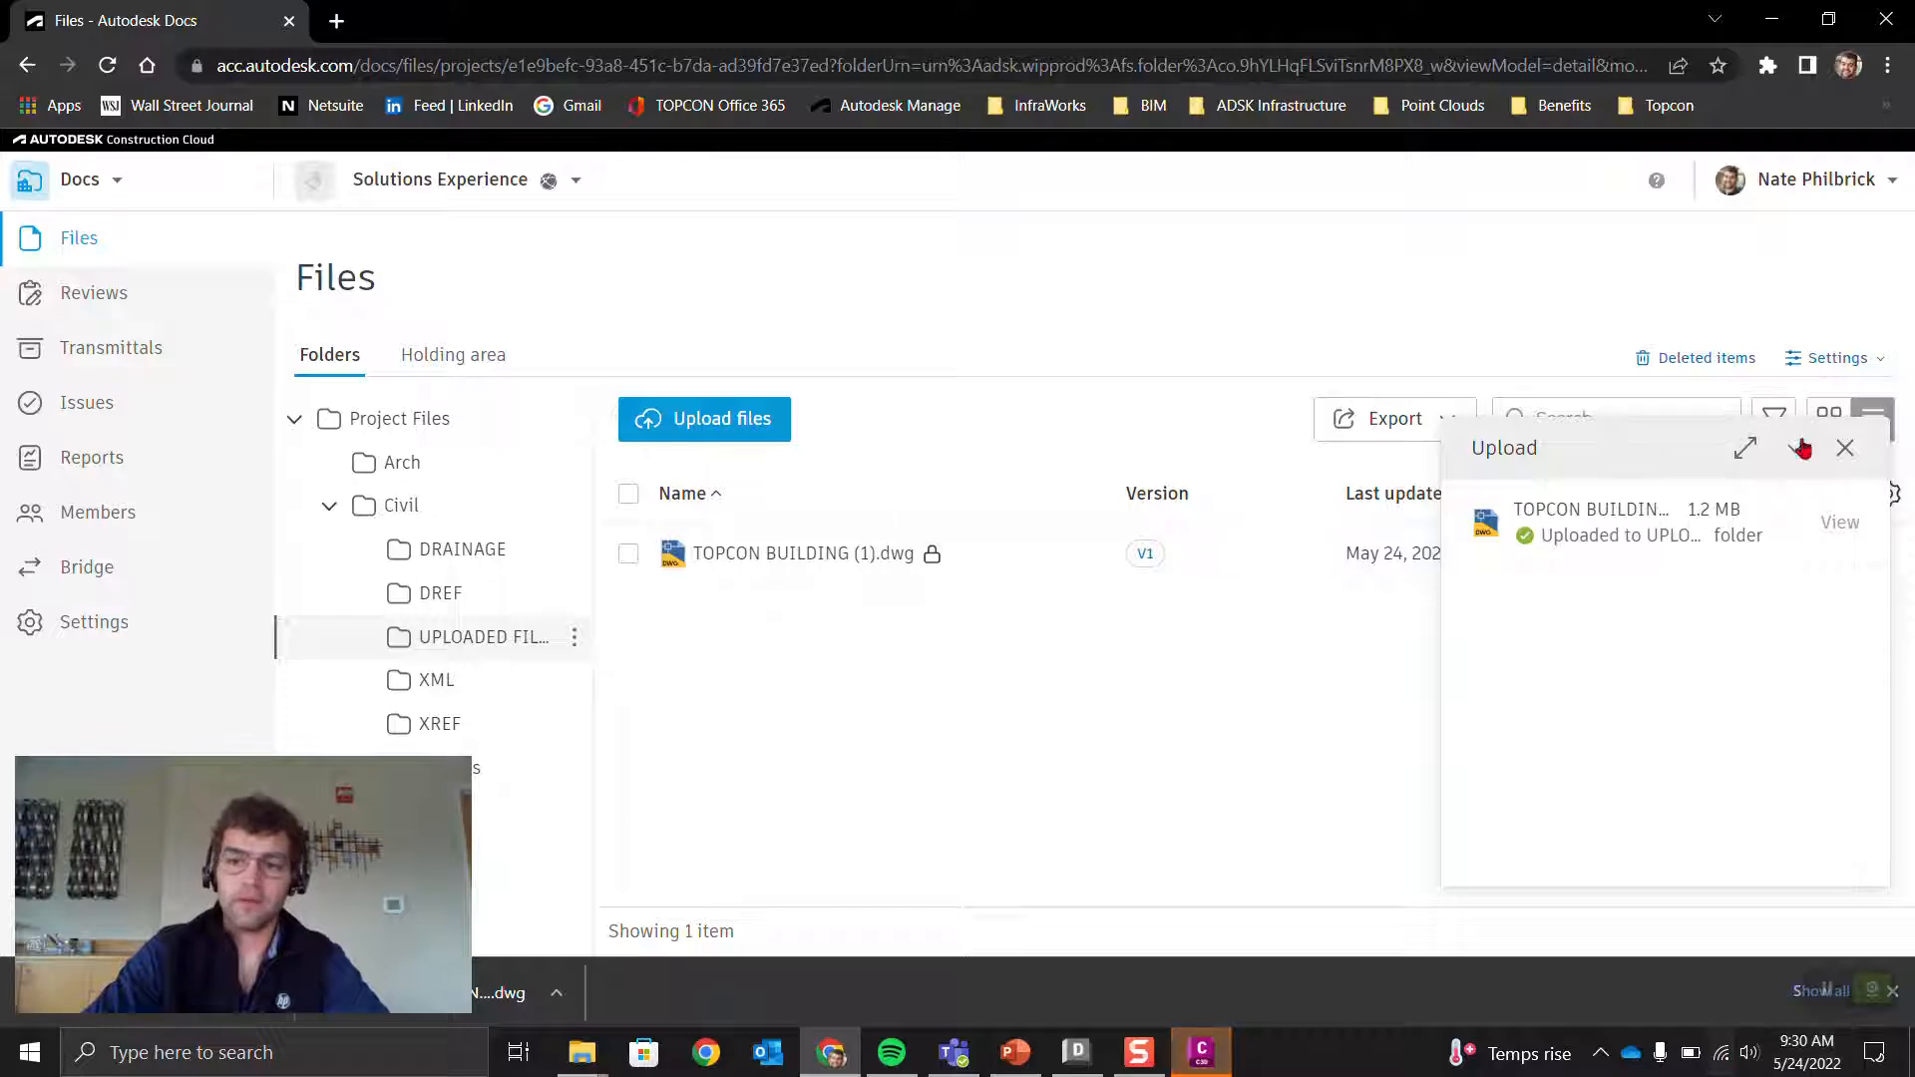
click(1772, 17)
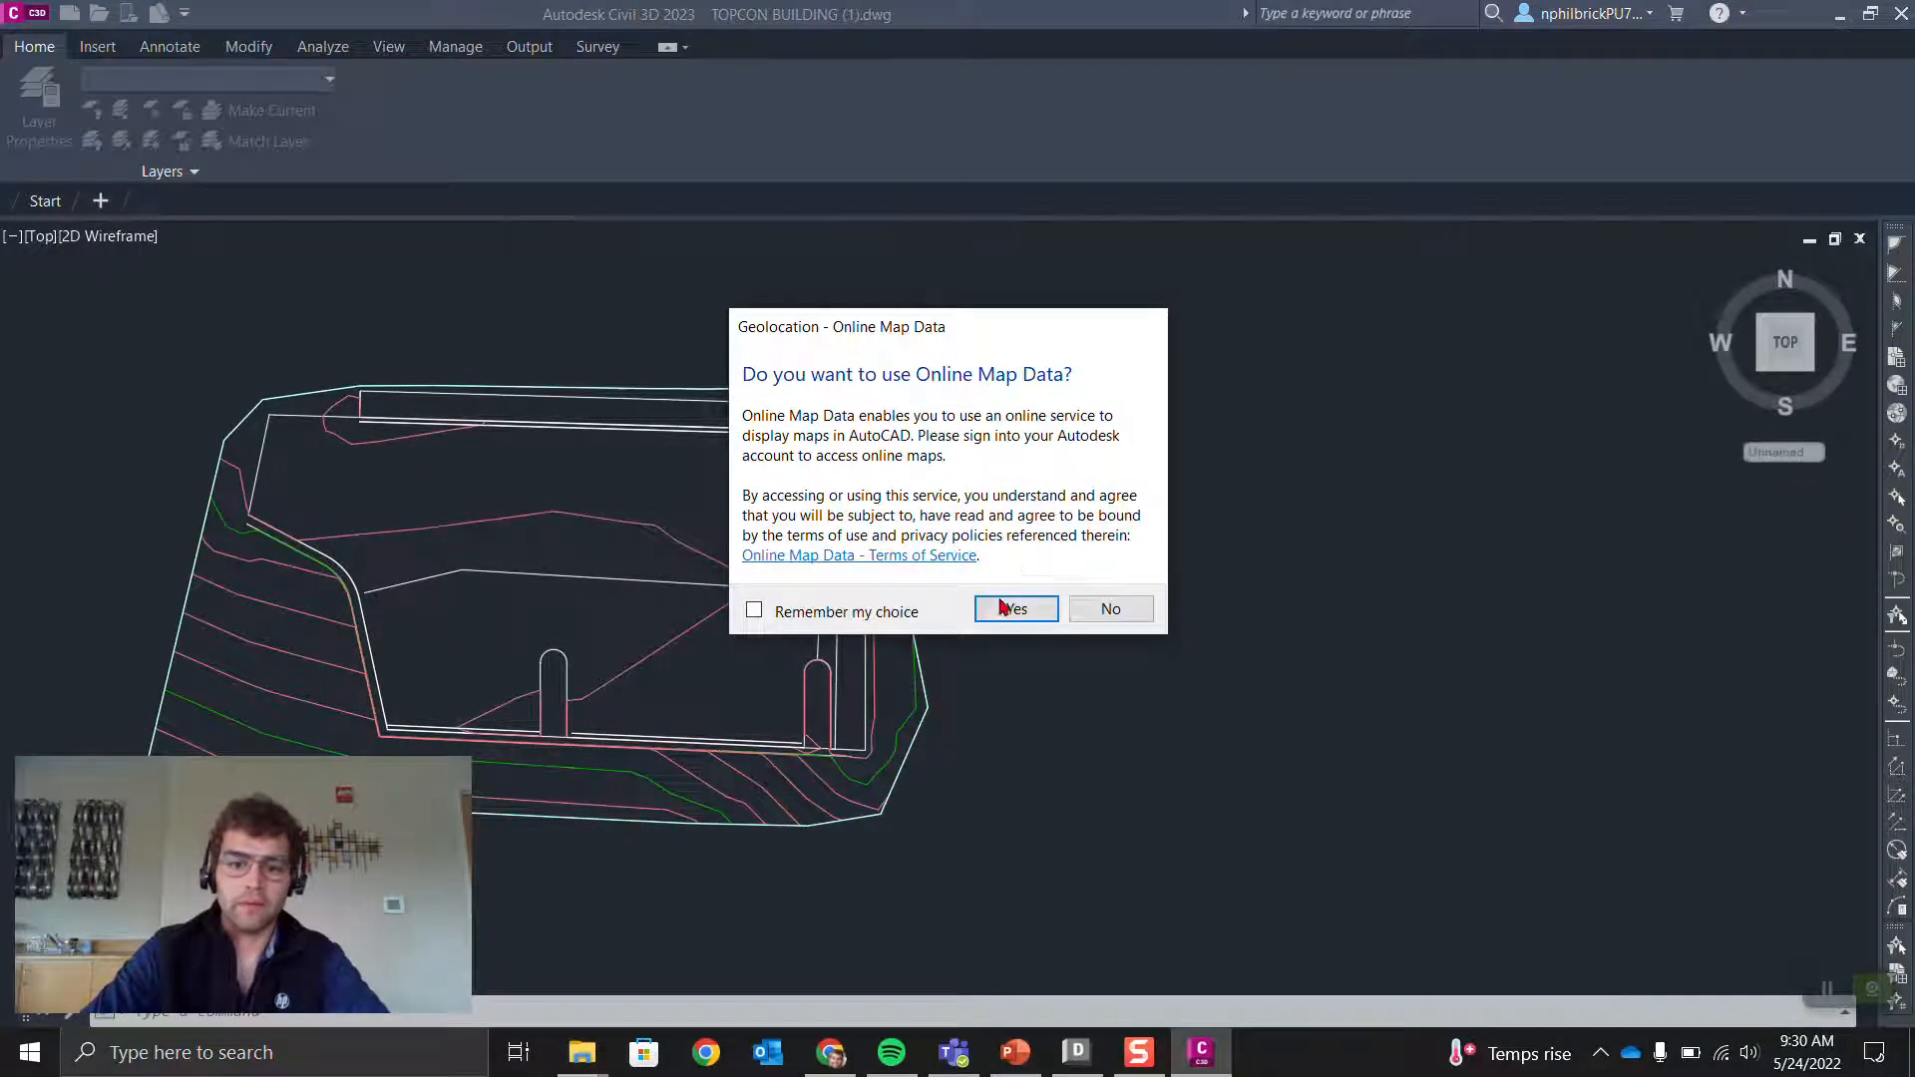
Step: Allow Online Map Data for the drawing and open the FG surface's properties to examine its Import XML File operation
click(1003, 607)
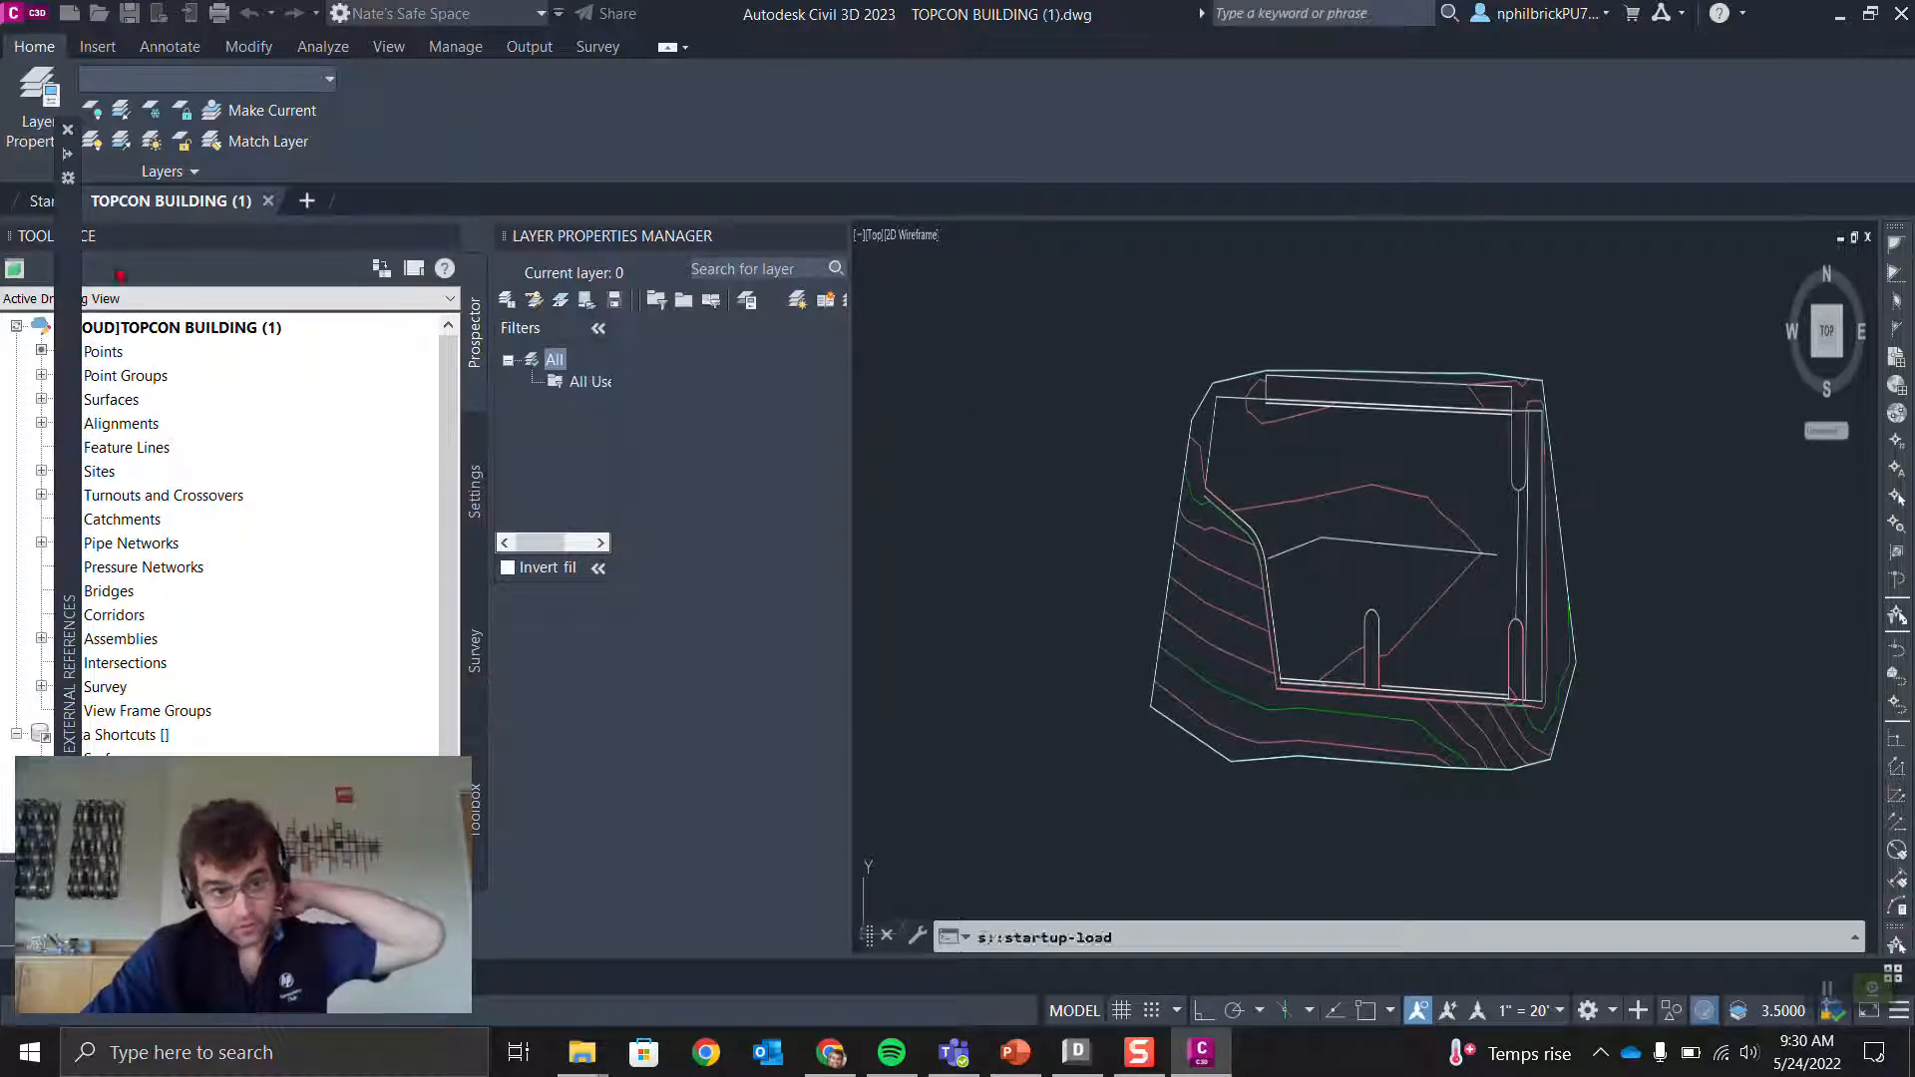
click(47, 399)
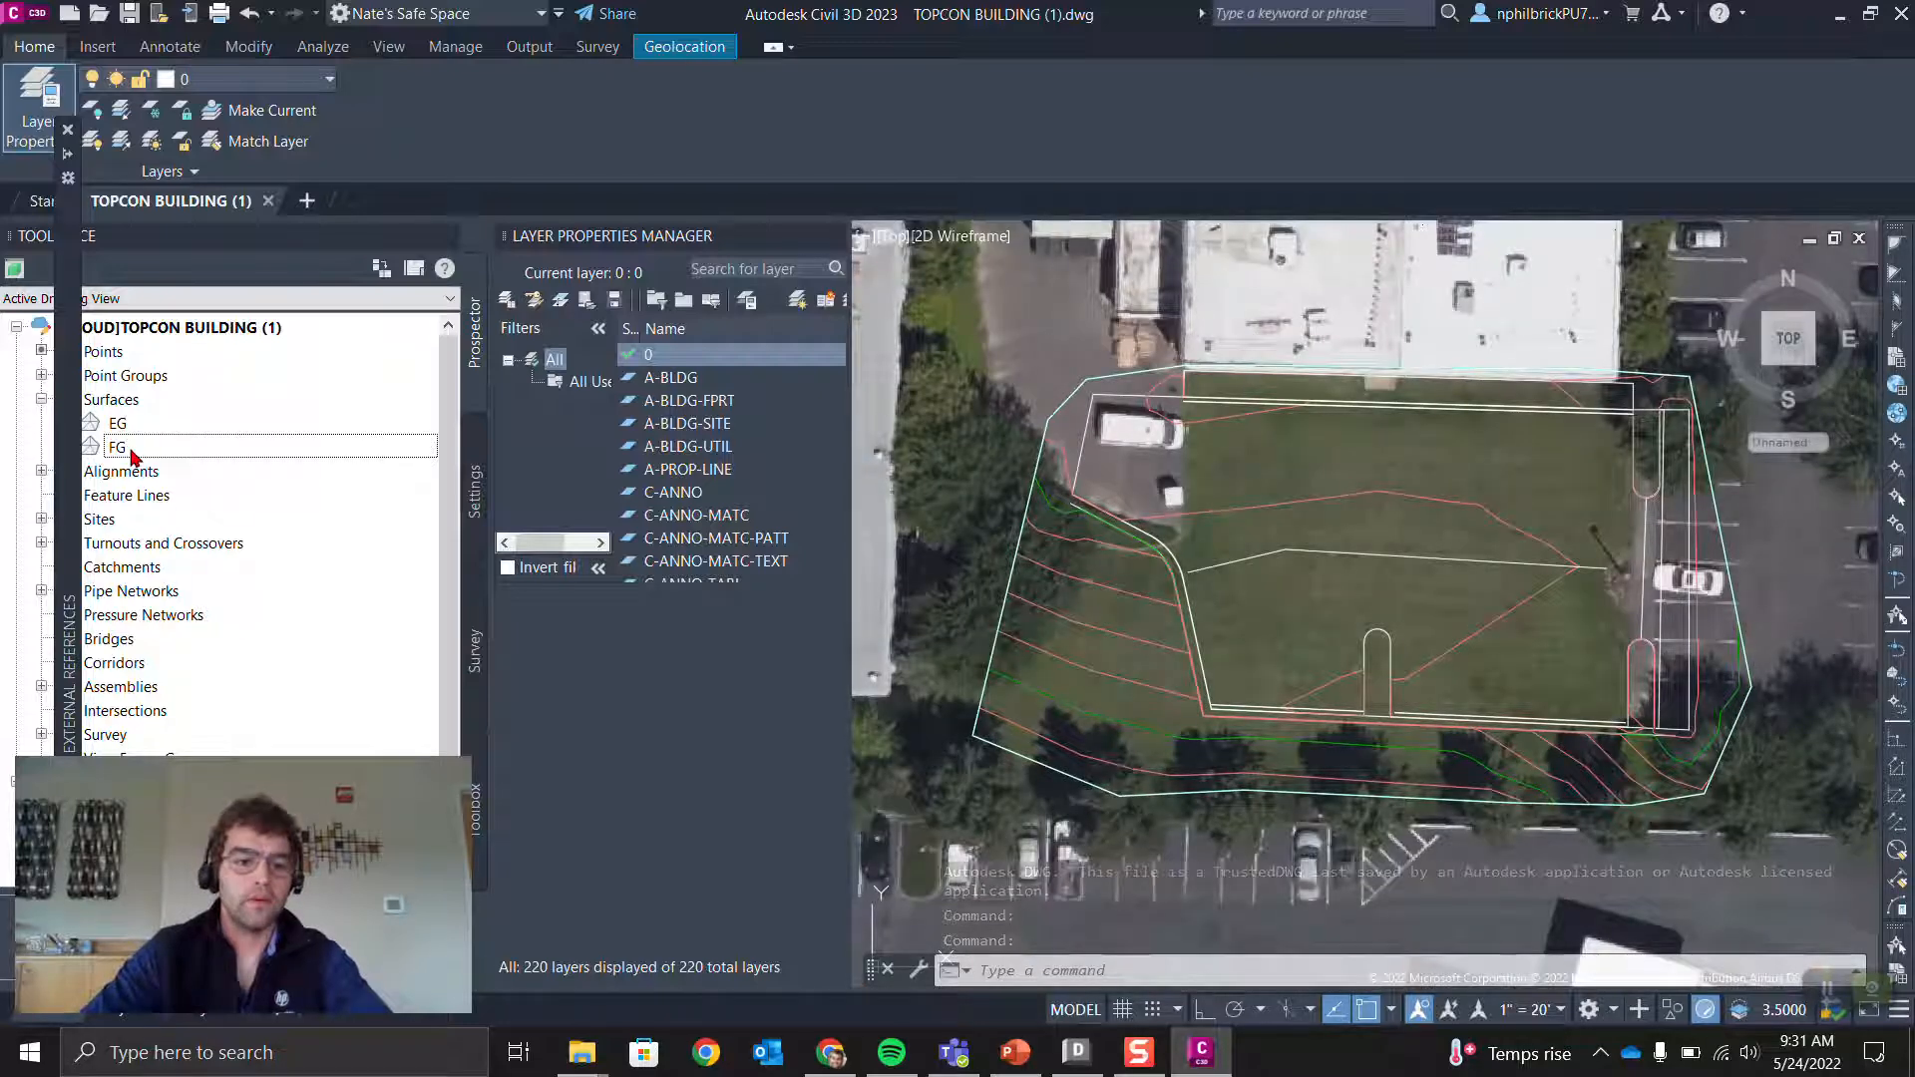
click(130, 451)
right_click(129, 451)
click(195, 464)
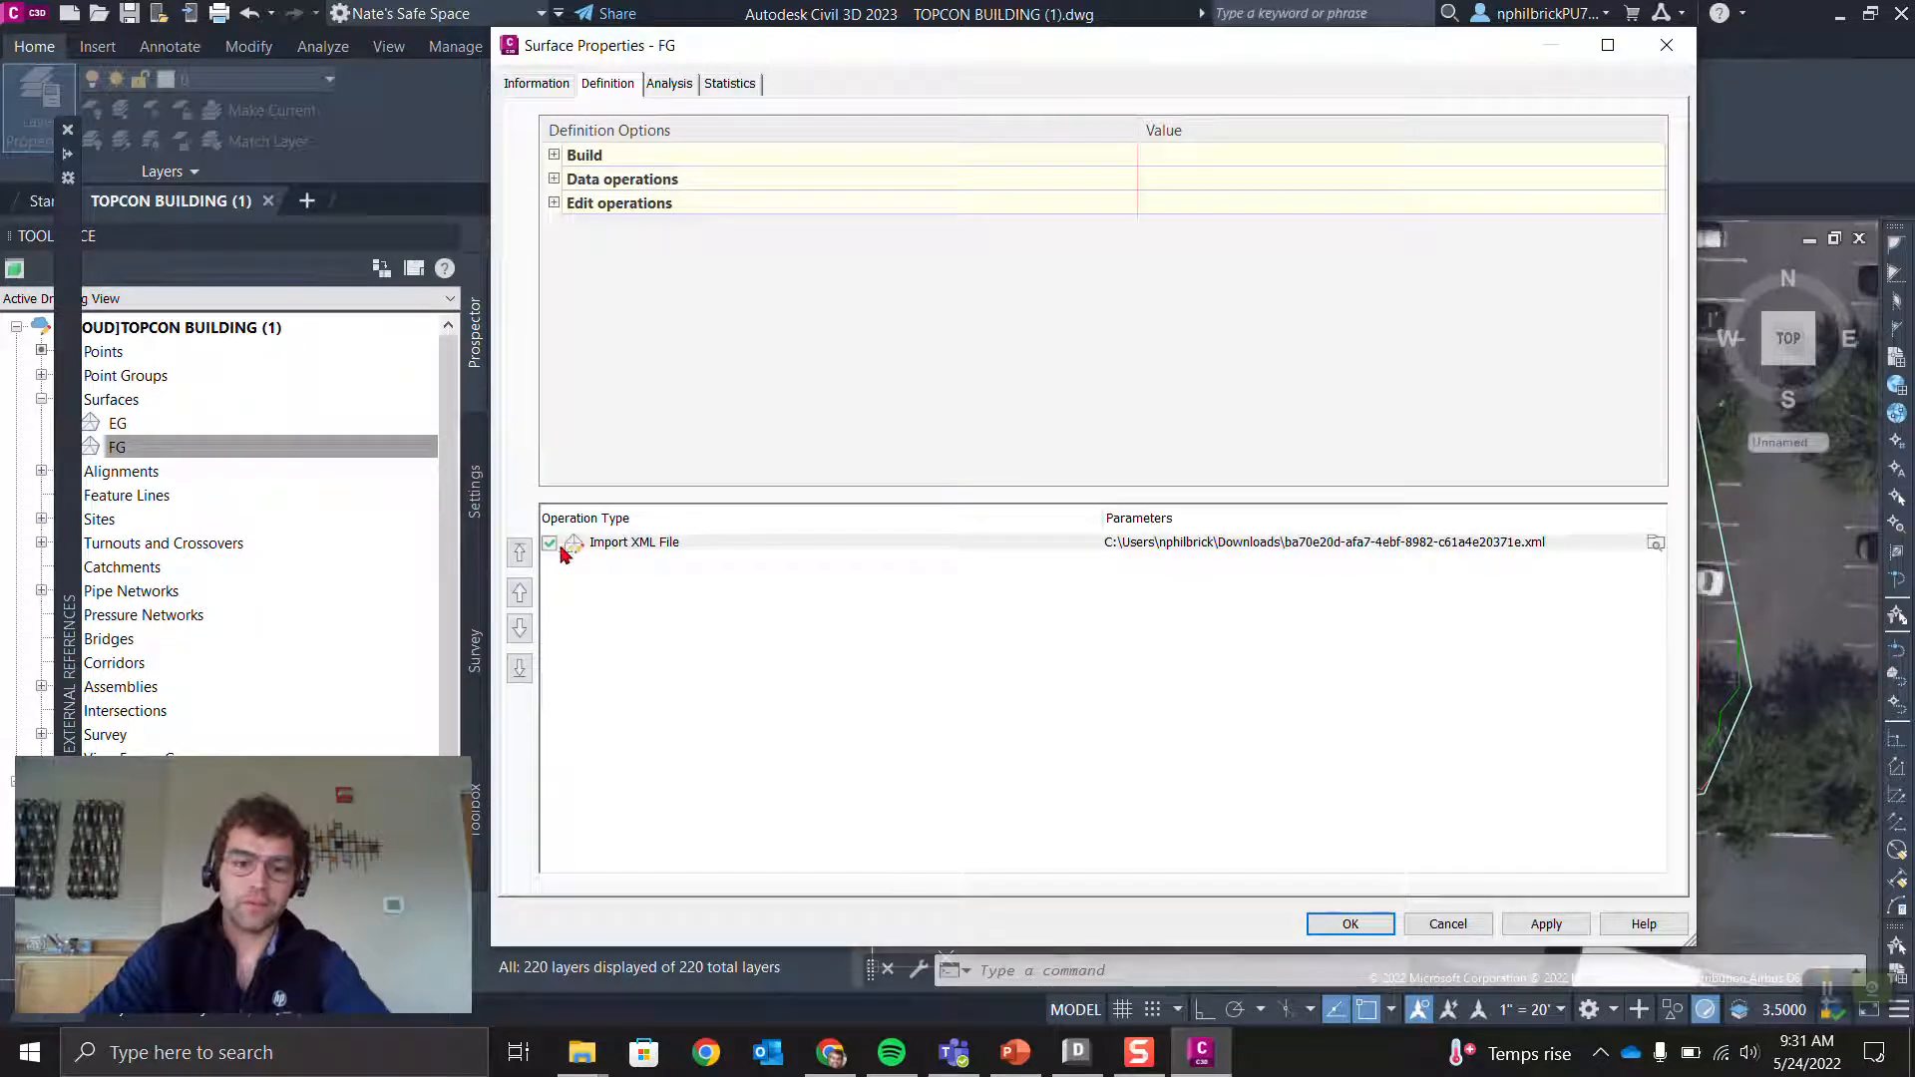
click(615, 545)
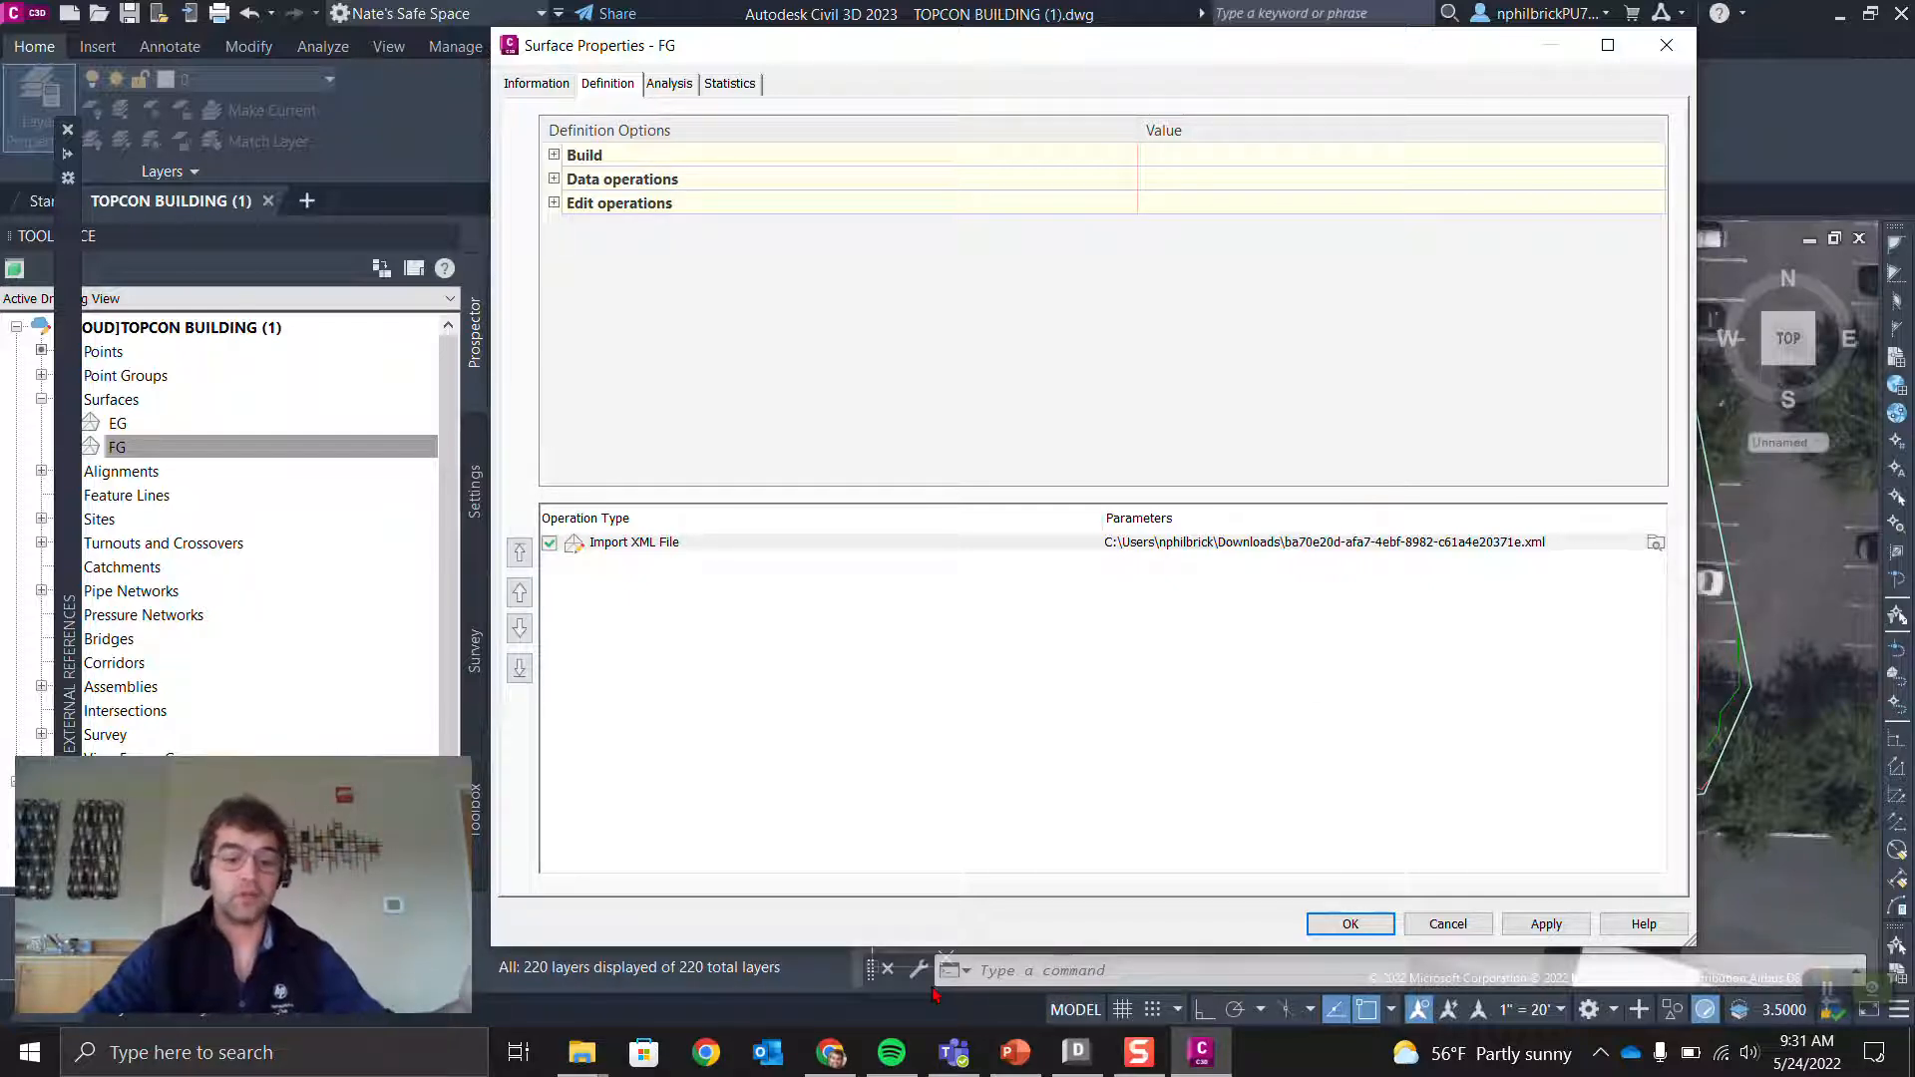
Step: Switch to Chrome to reload the Autodesk Docs file list and check the drawing's entry, and return to Civil 3D
click(831, 1052)
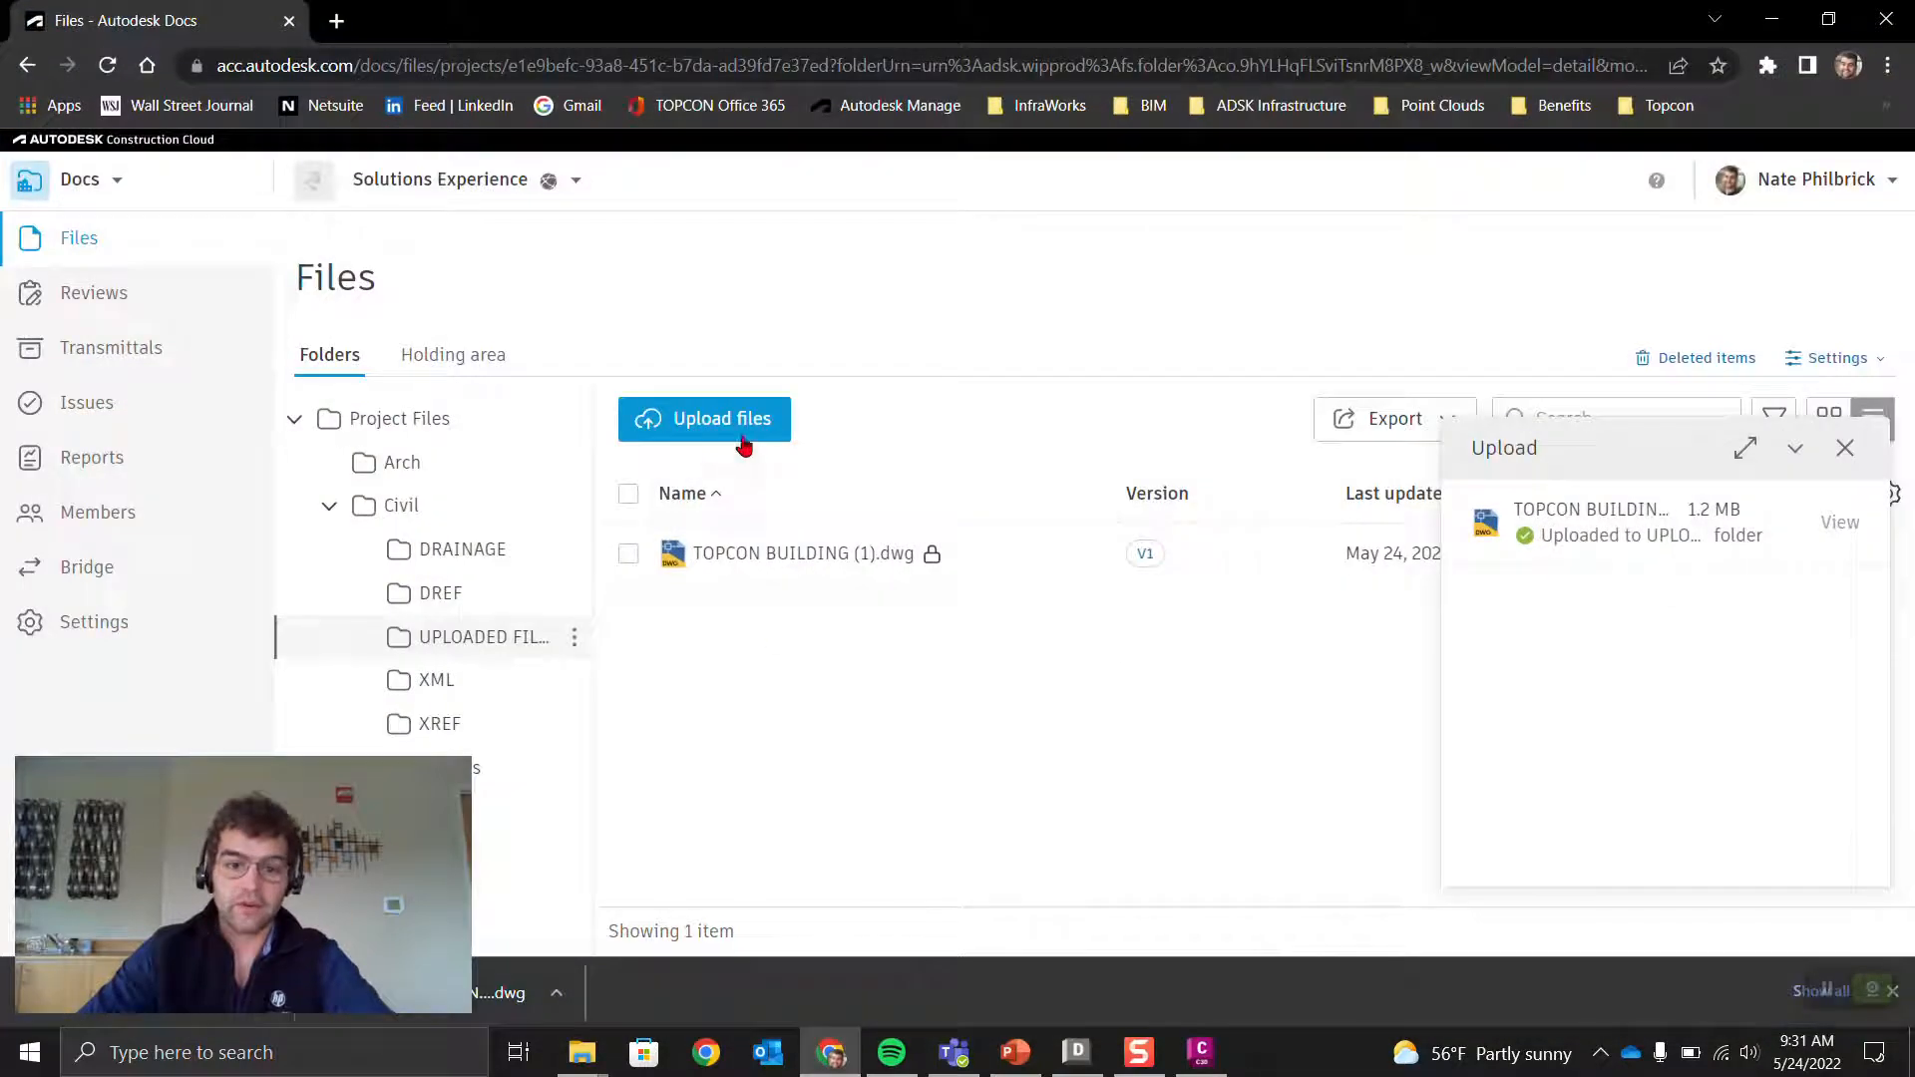
click(109, 65)
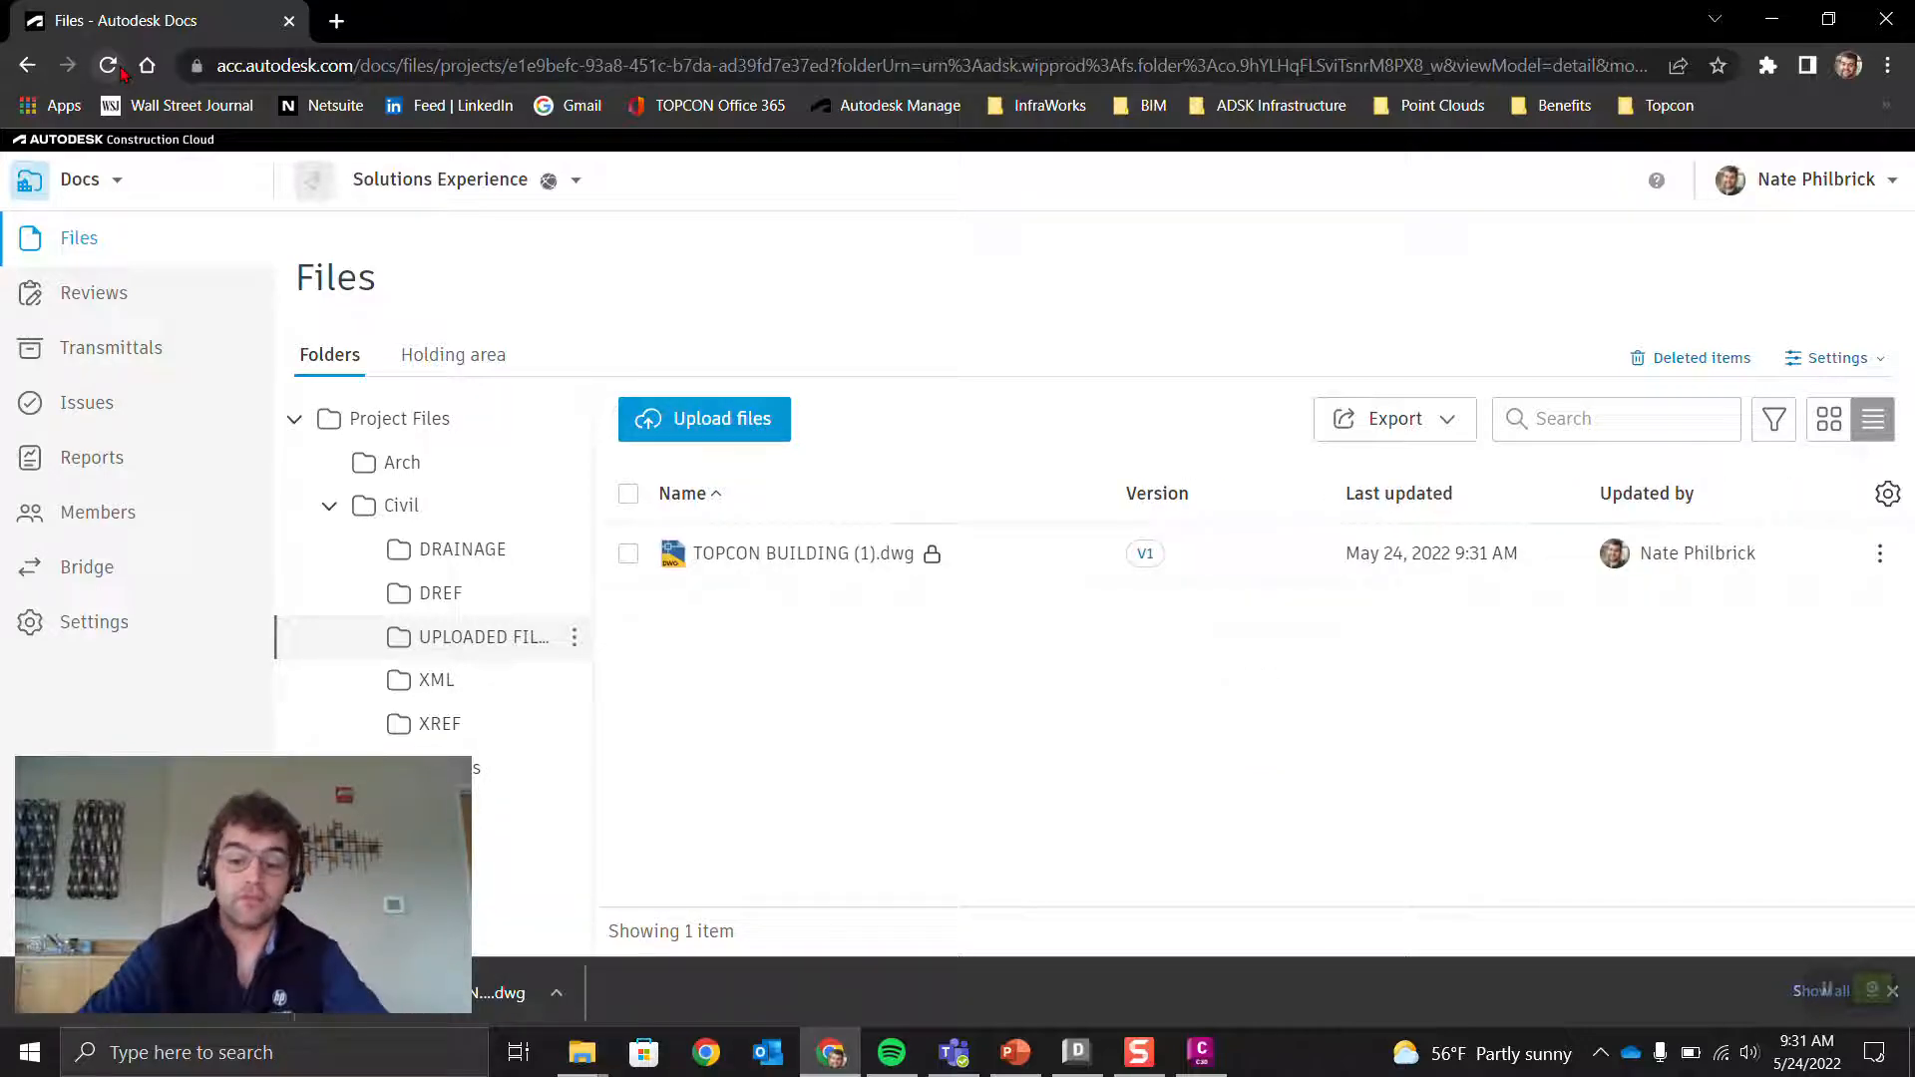
click(1200, 1051)
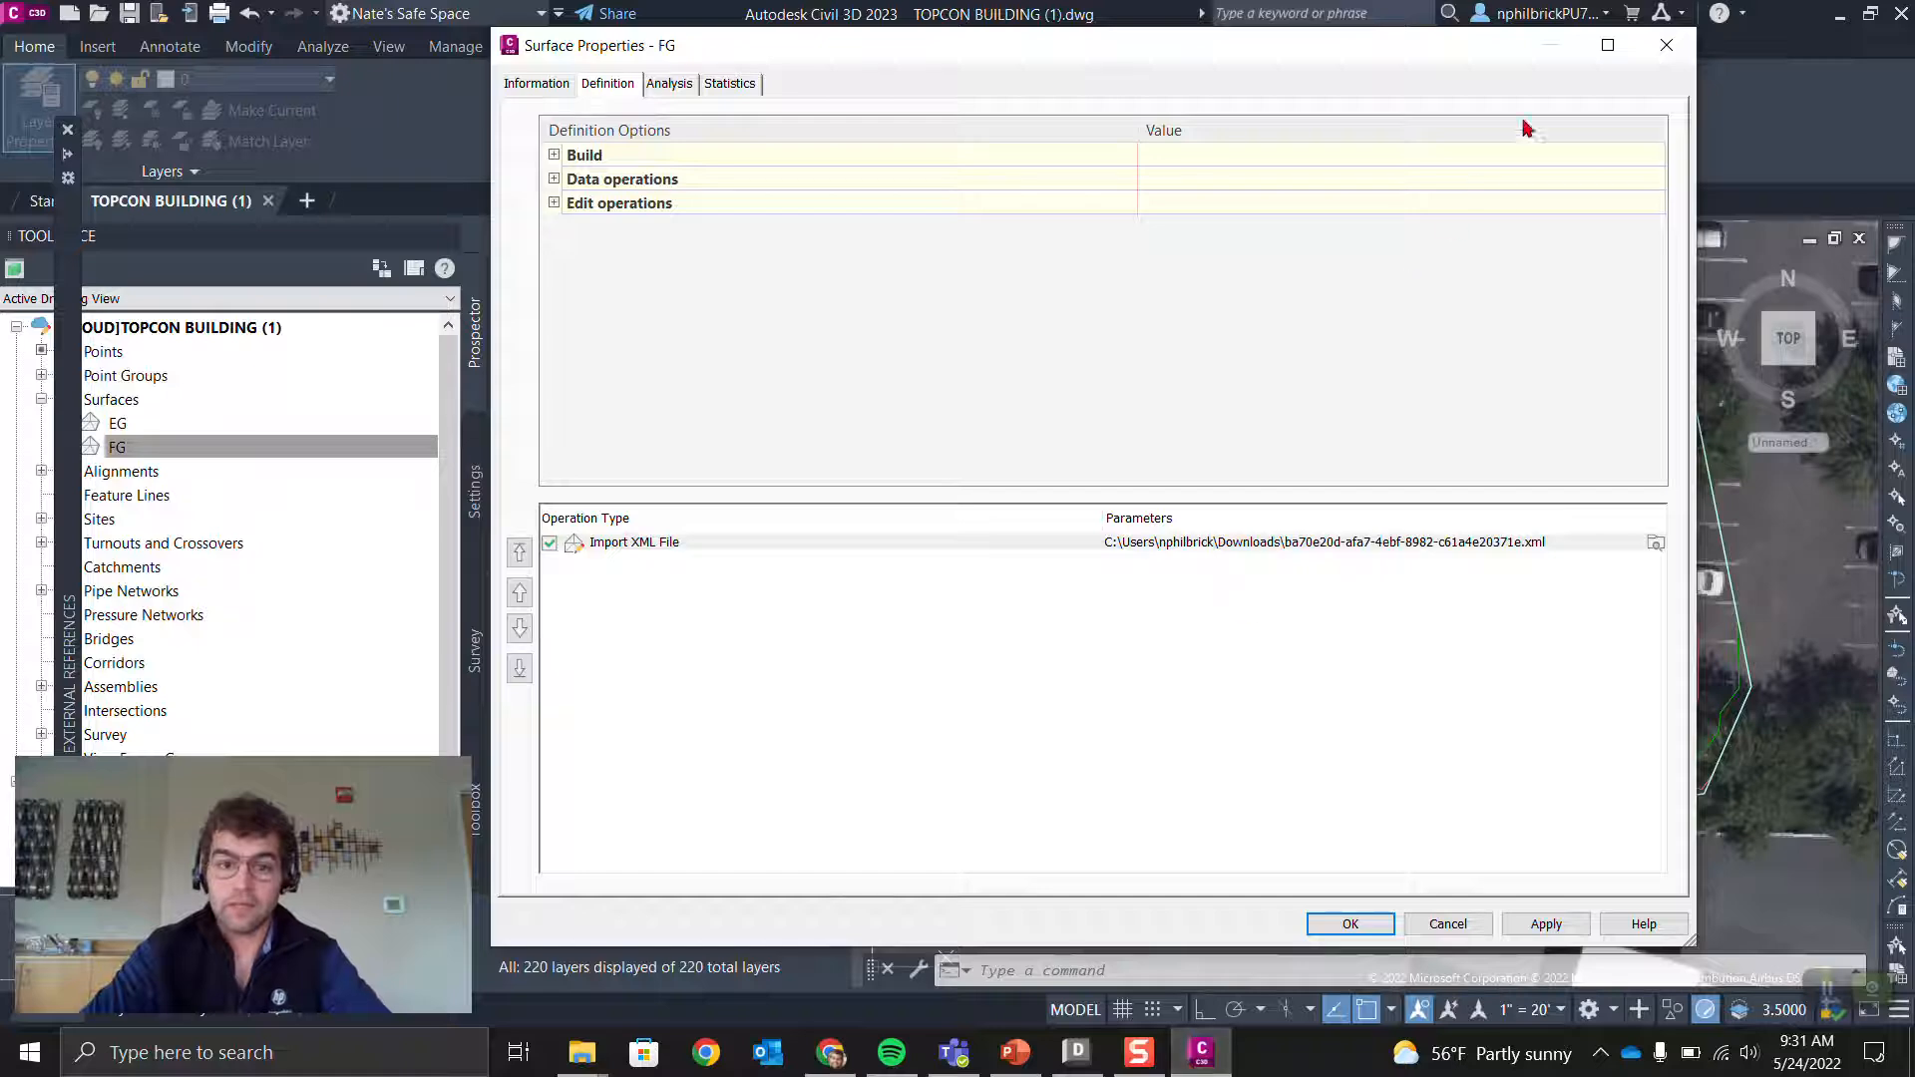
Step: Accept the FG surface properties and save the drawing
click(1349, 924)
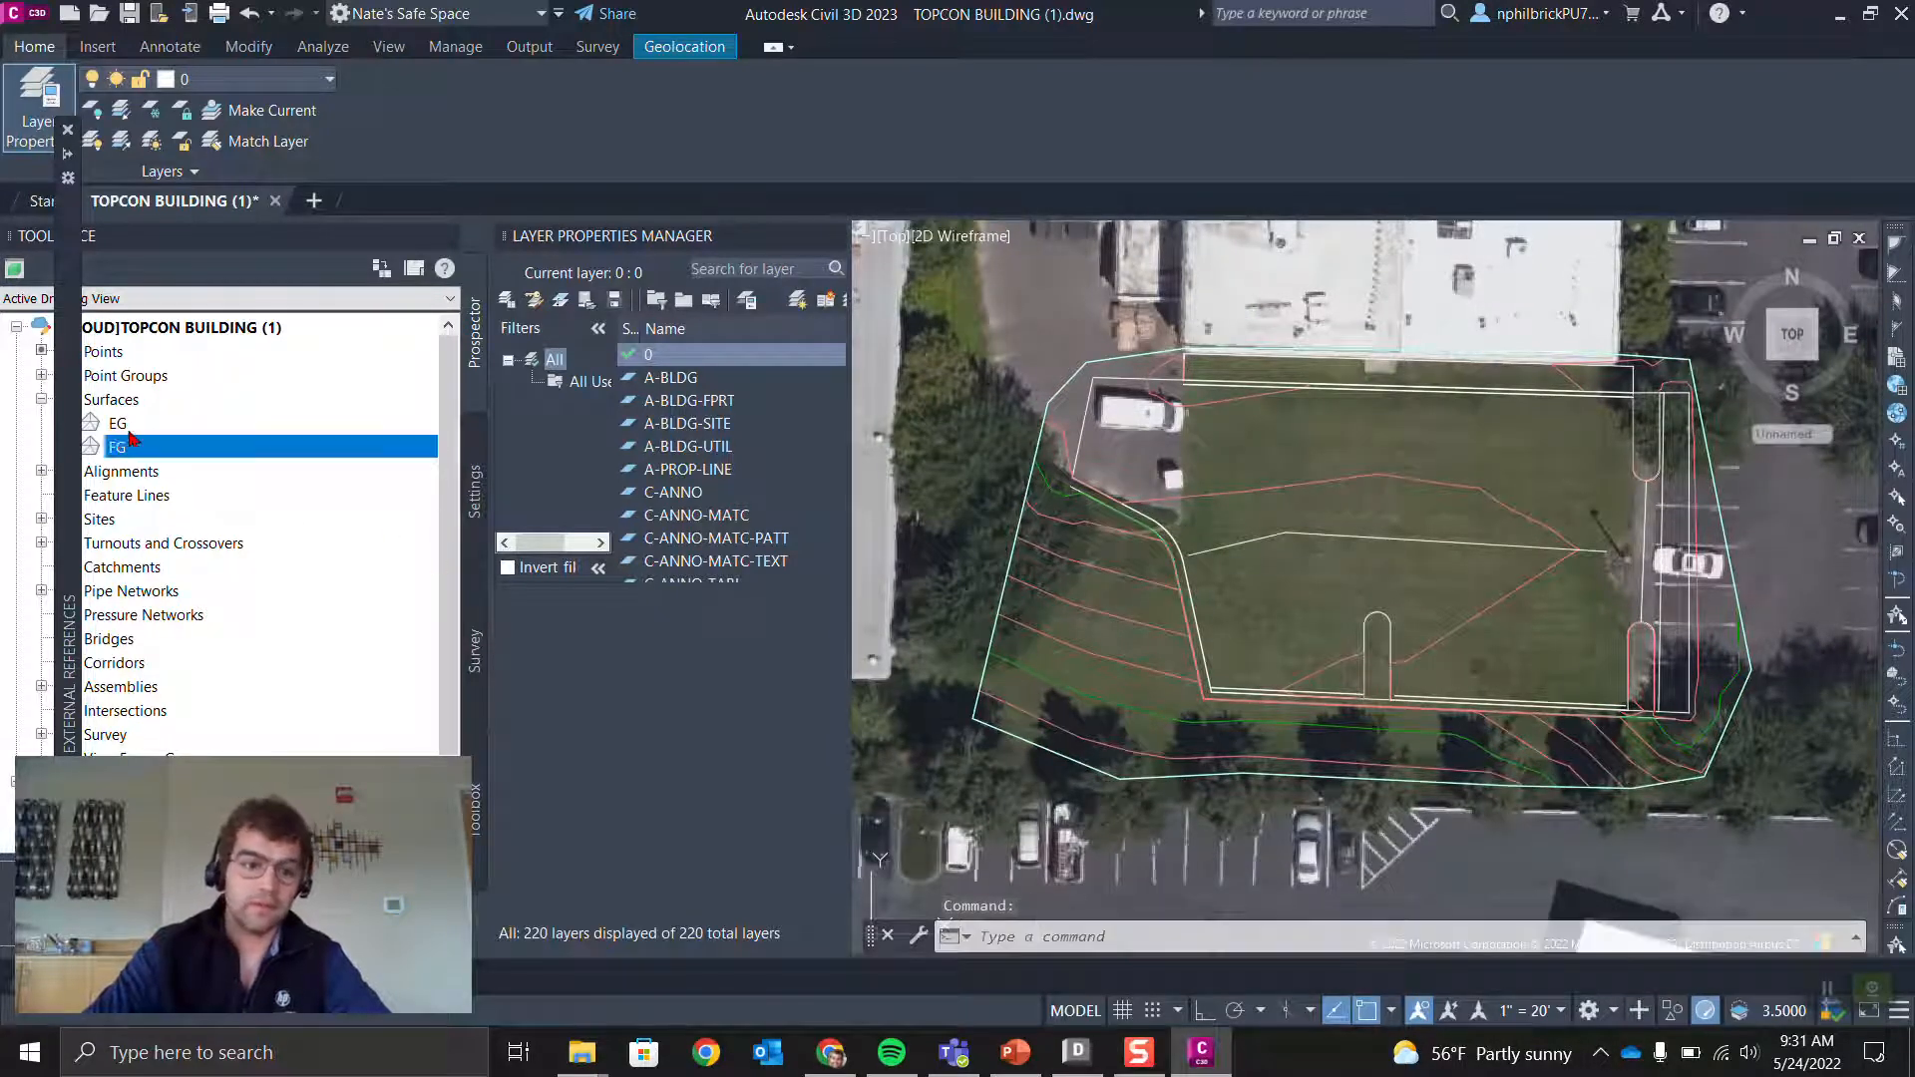
click(1016, 936)
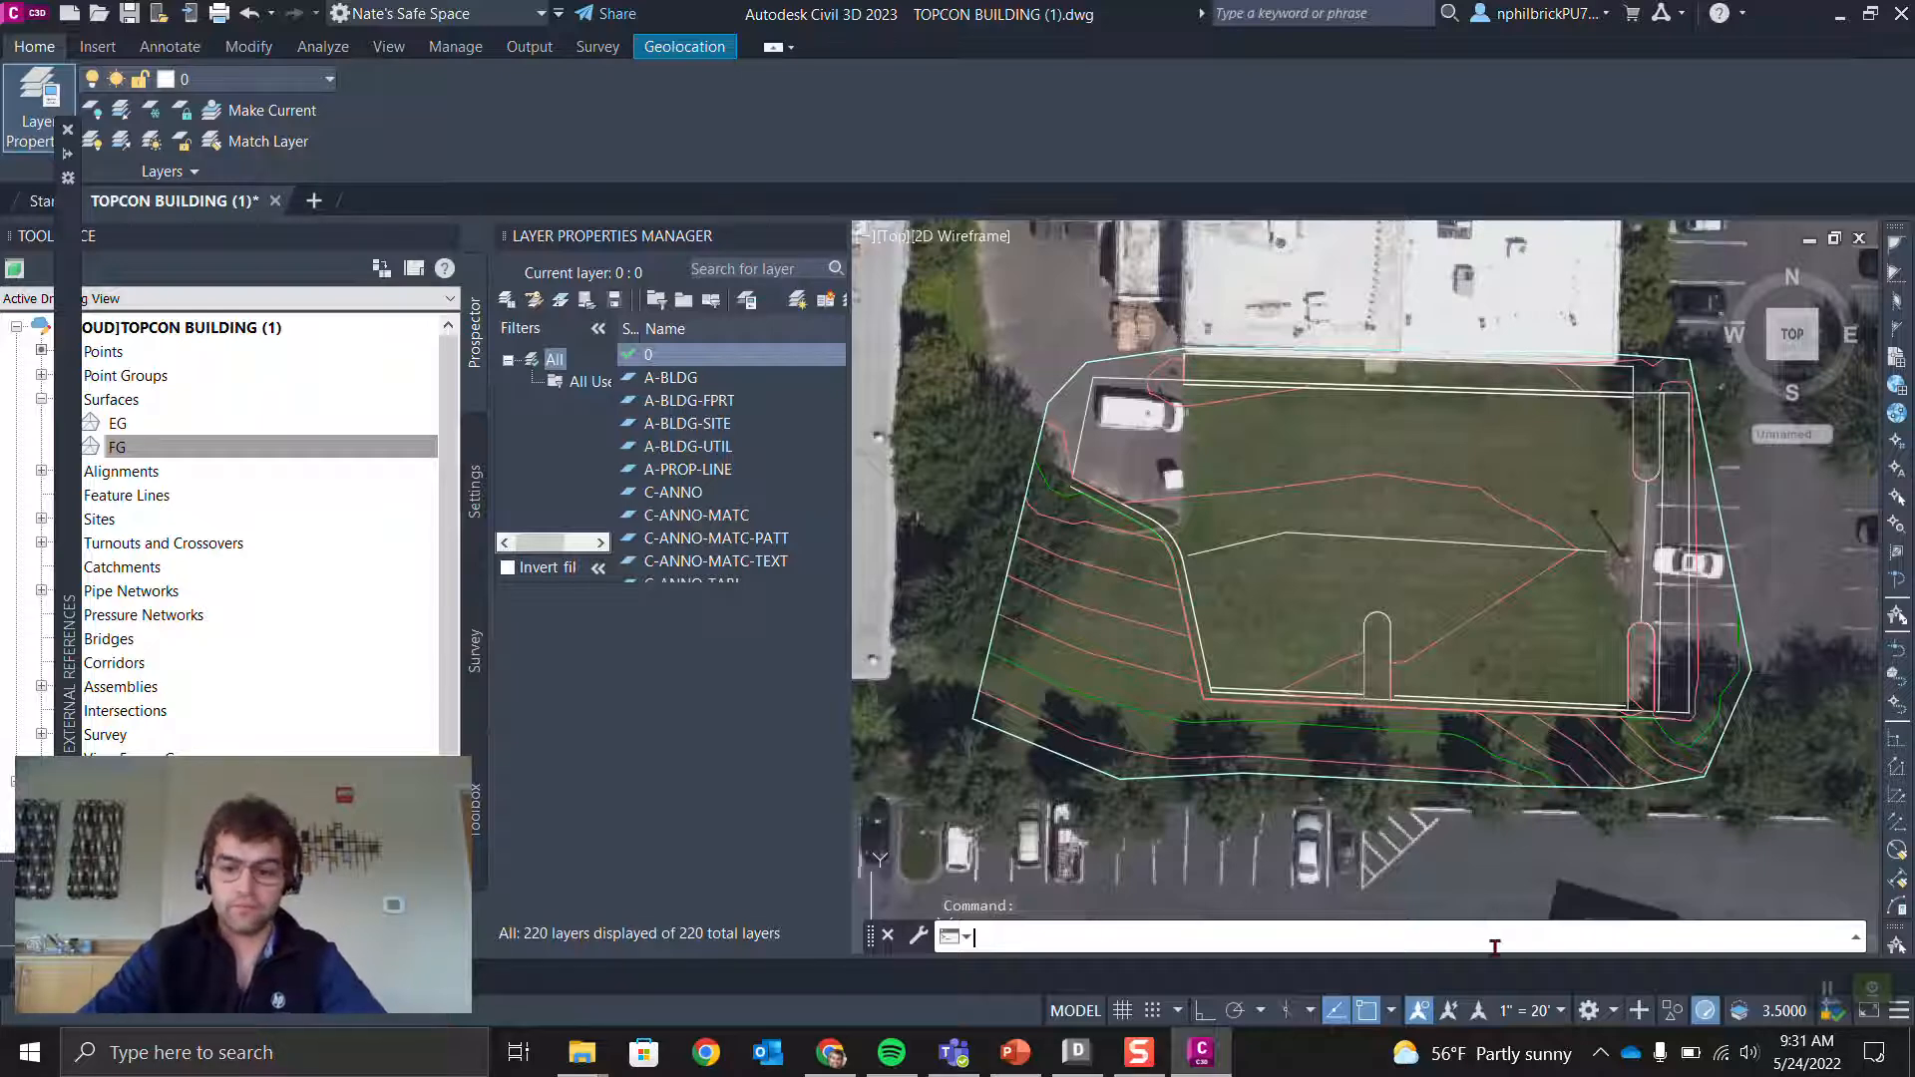
Step: Open Desktop Connector's Pending Actions window to check for uploads of the saved drawing, and move the window aside
click(1602, 1056)
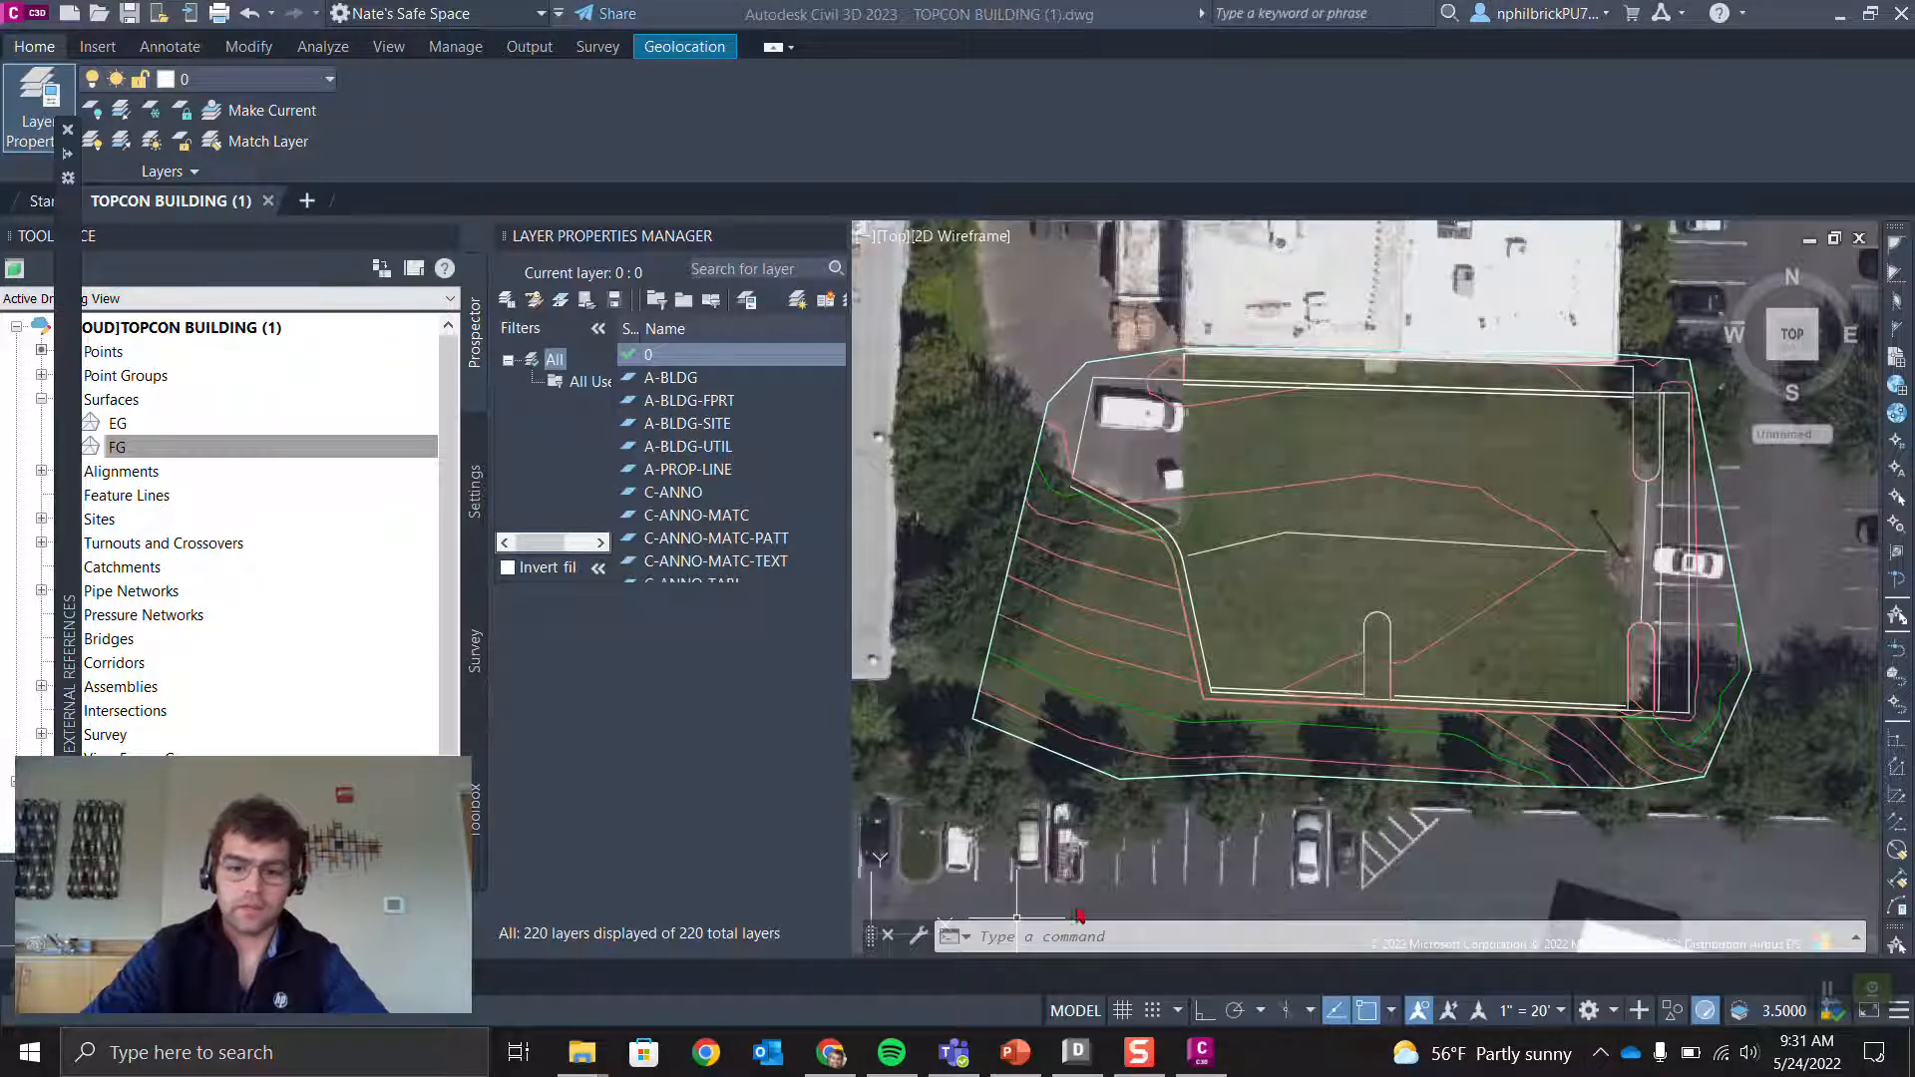
click(1602, 1056)
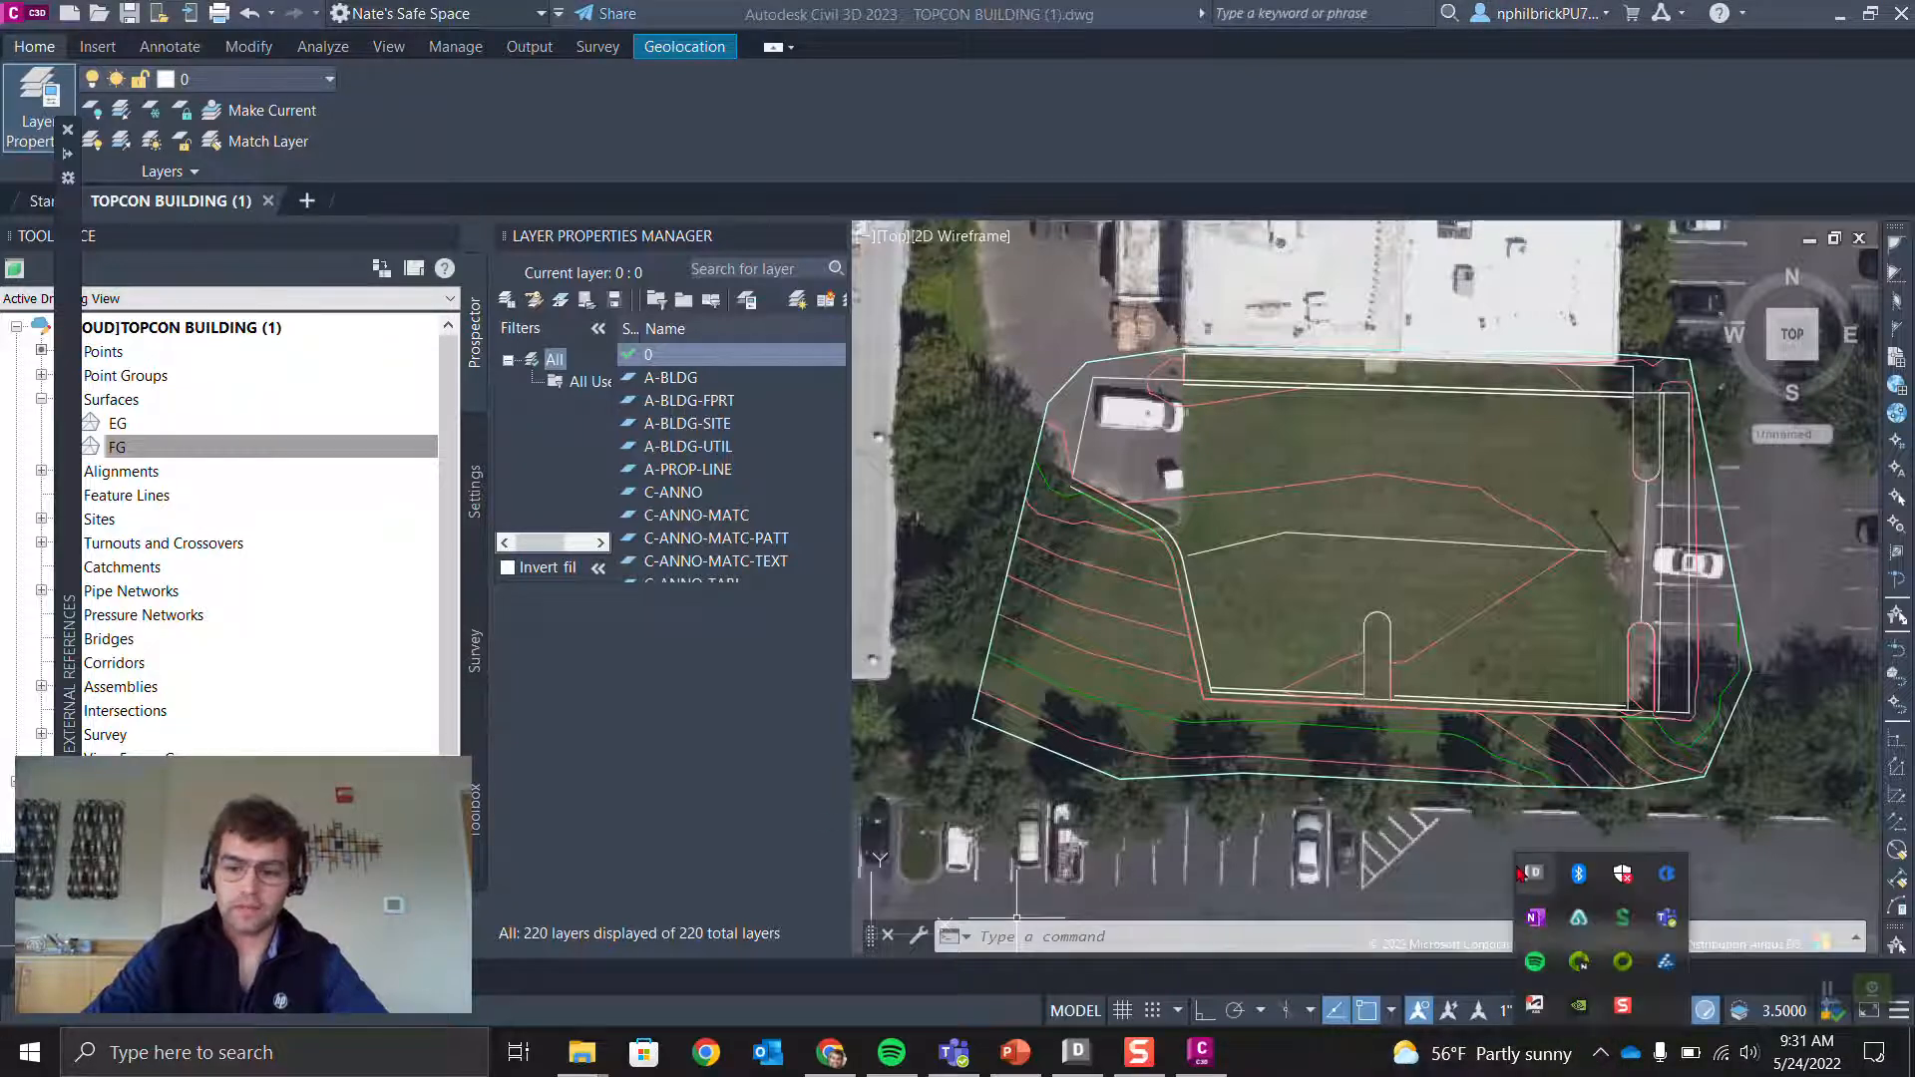
right_click(1532, 874)
click(1375, 780)
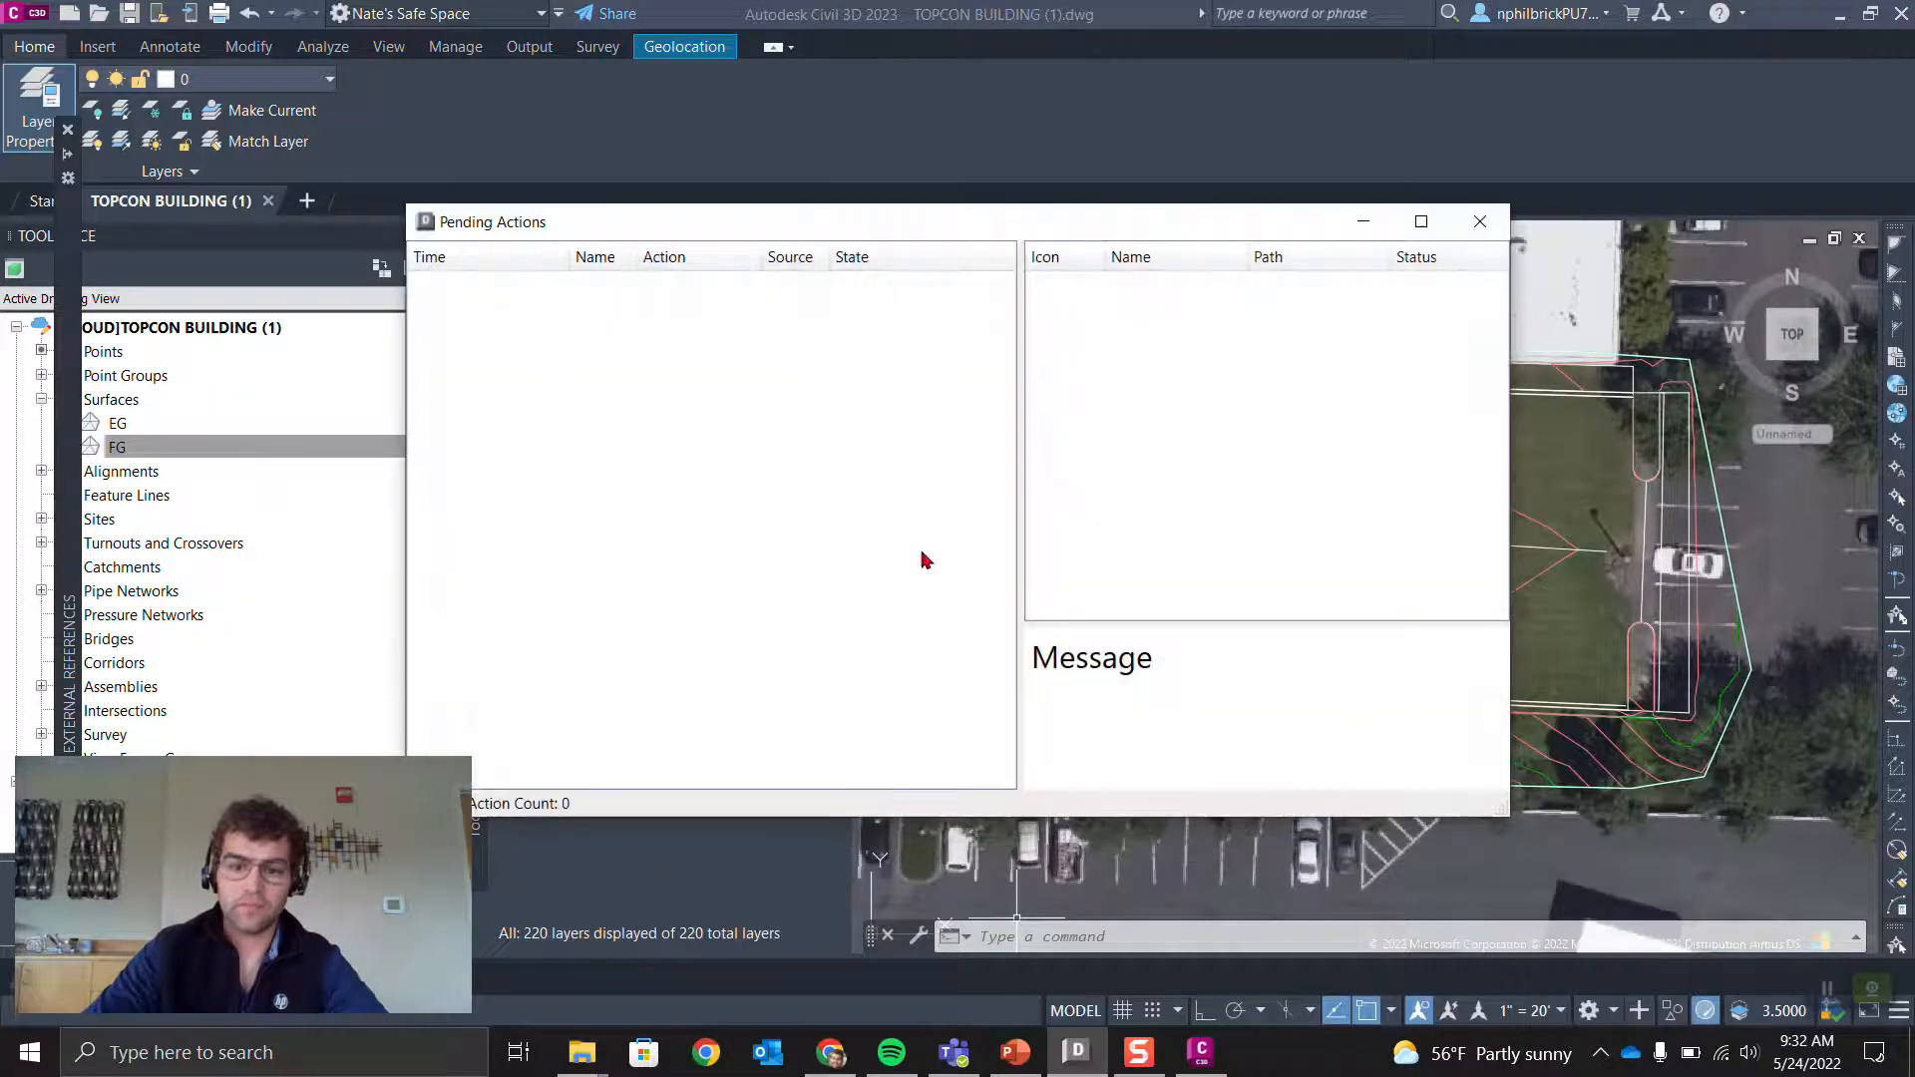
drag(834, 222, 1072, 155)
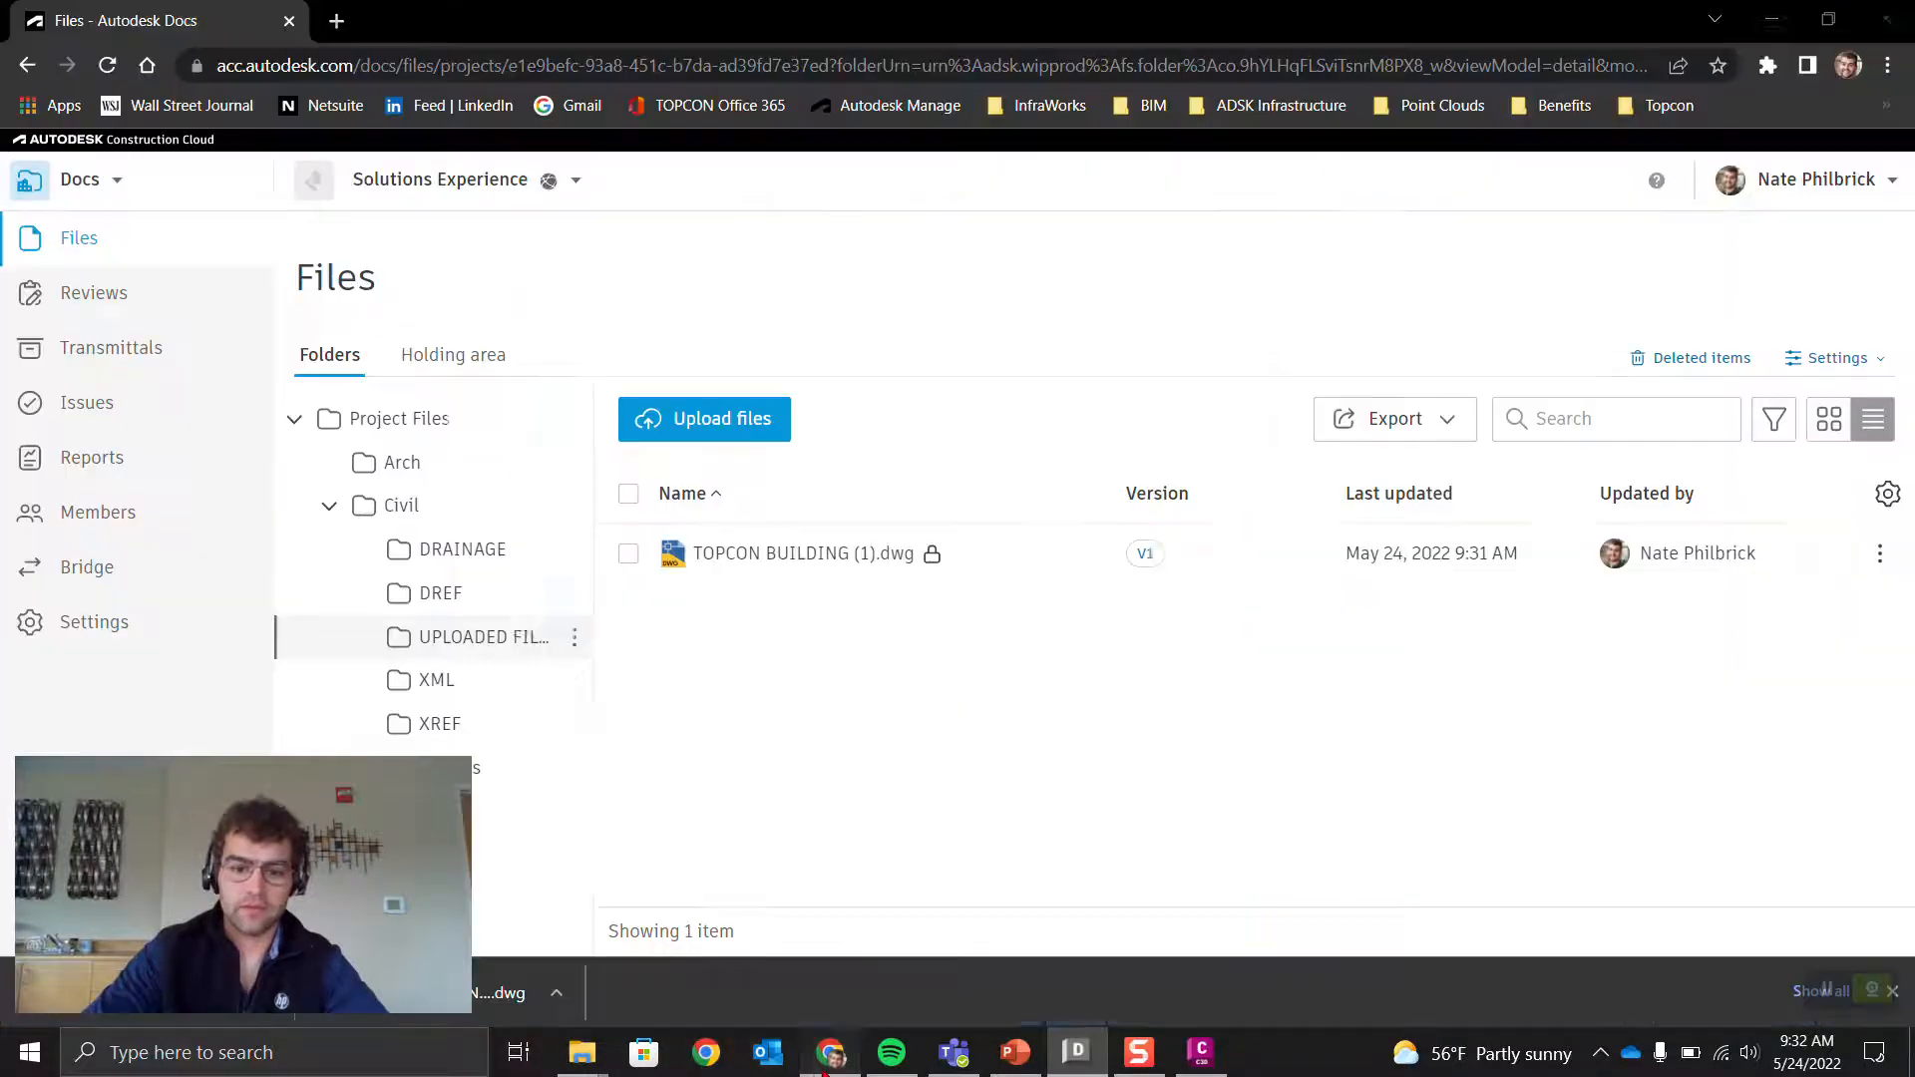
Step: Switch to Autodesk Docs in Chrome, examine the lock and version of TOPCON BUILDING (1).dwg, and reload the page
click(828, 1059)
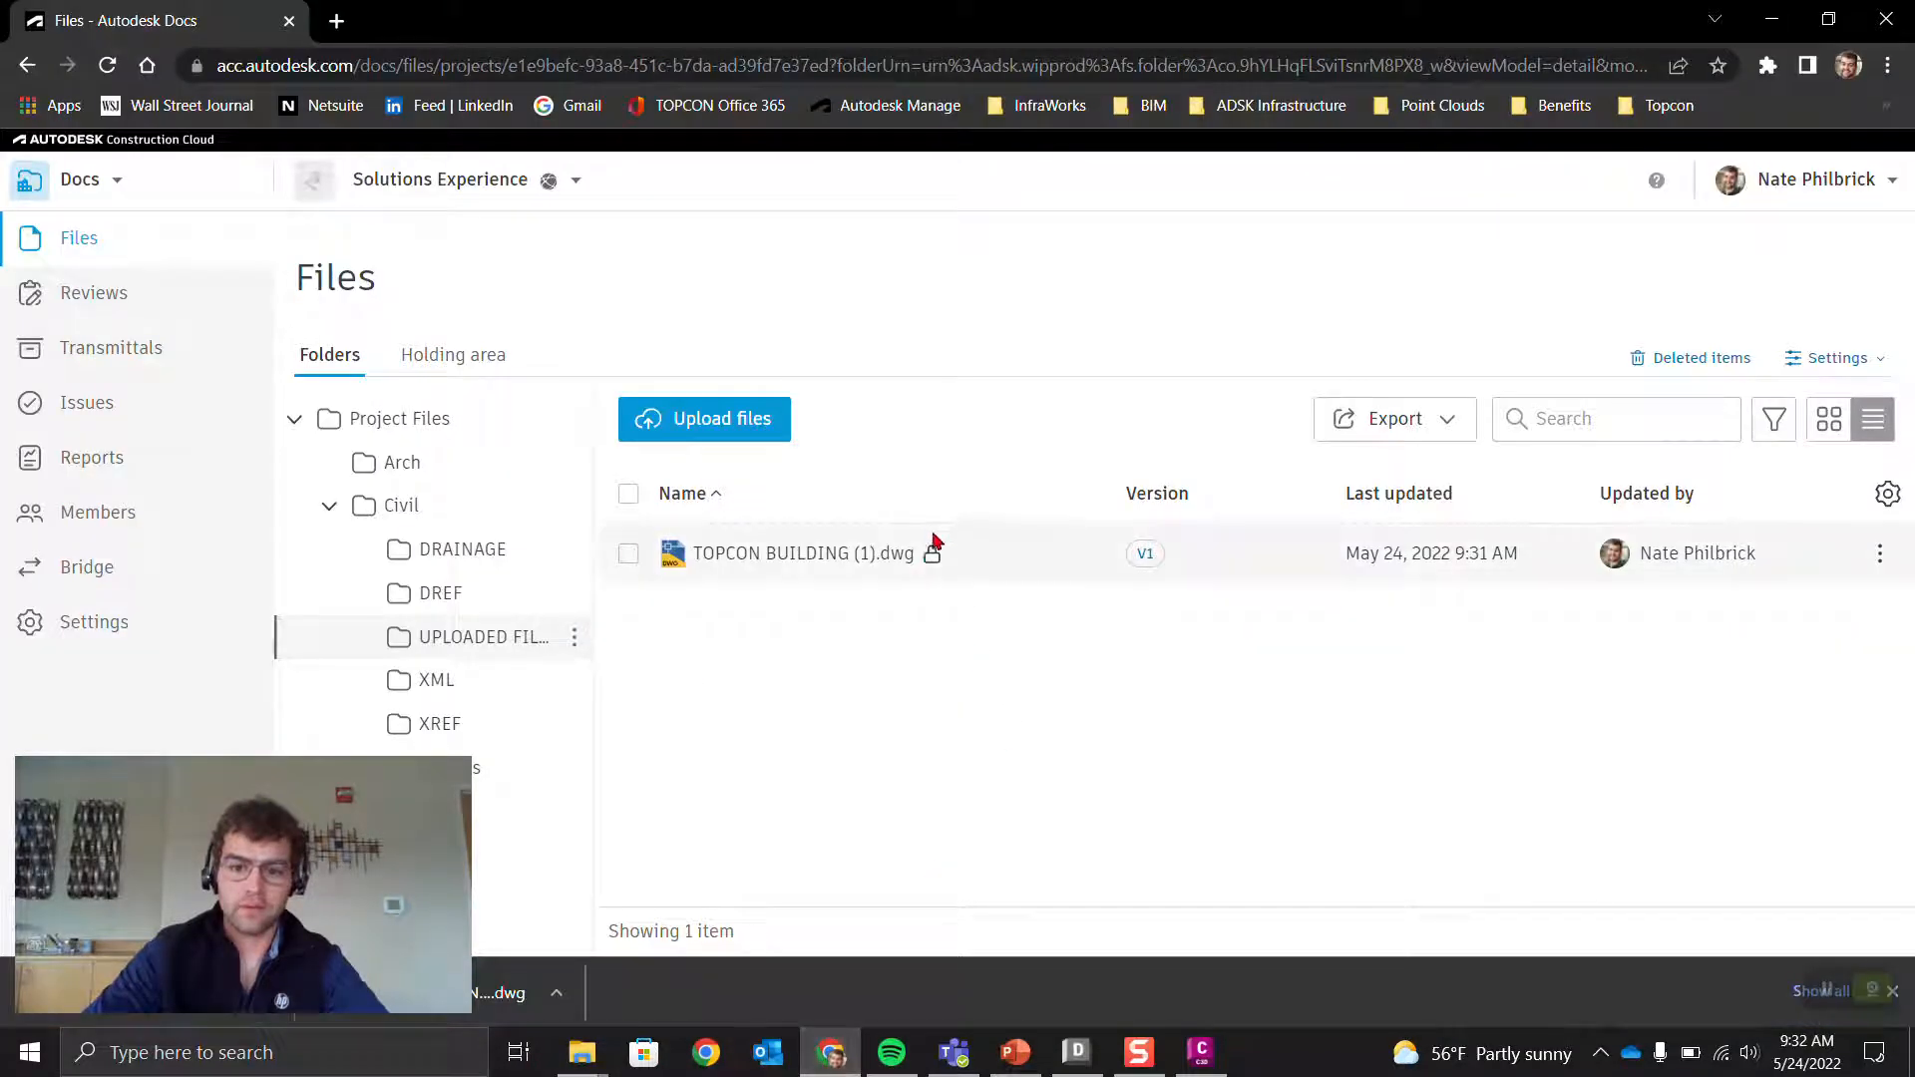
mouse_move(955, 565)
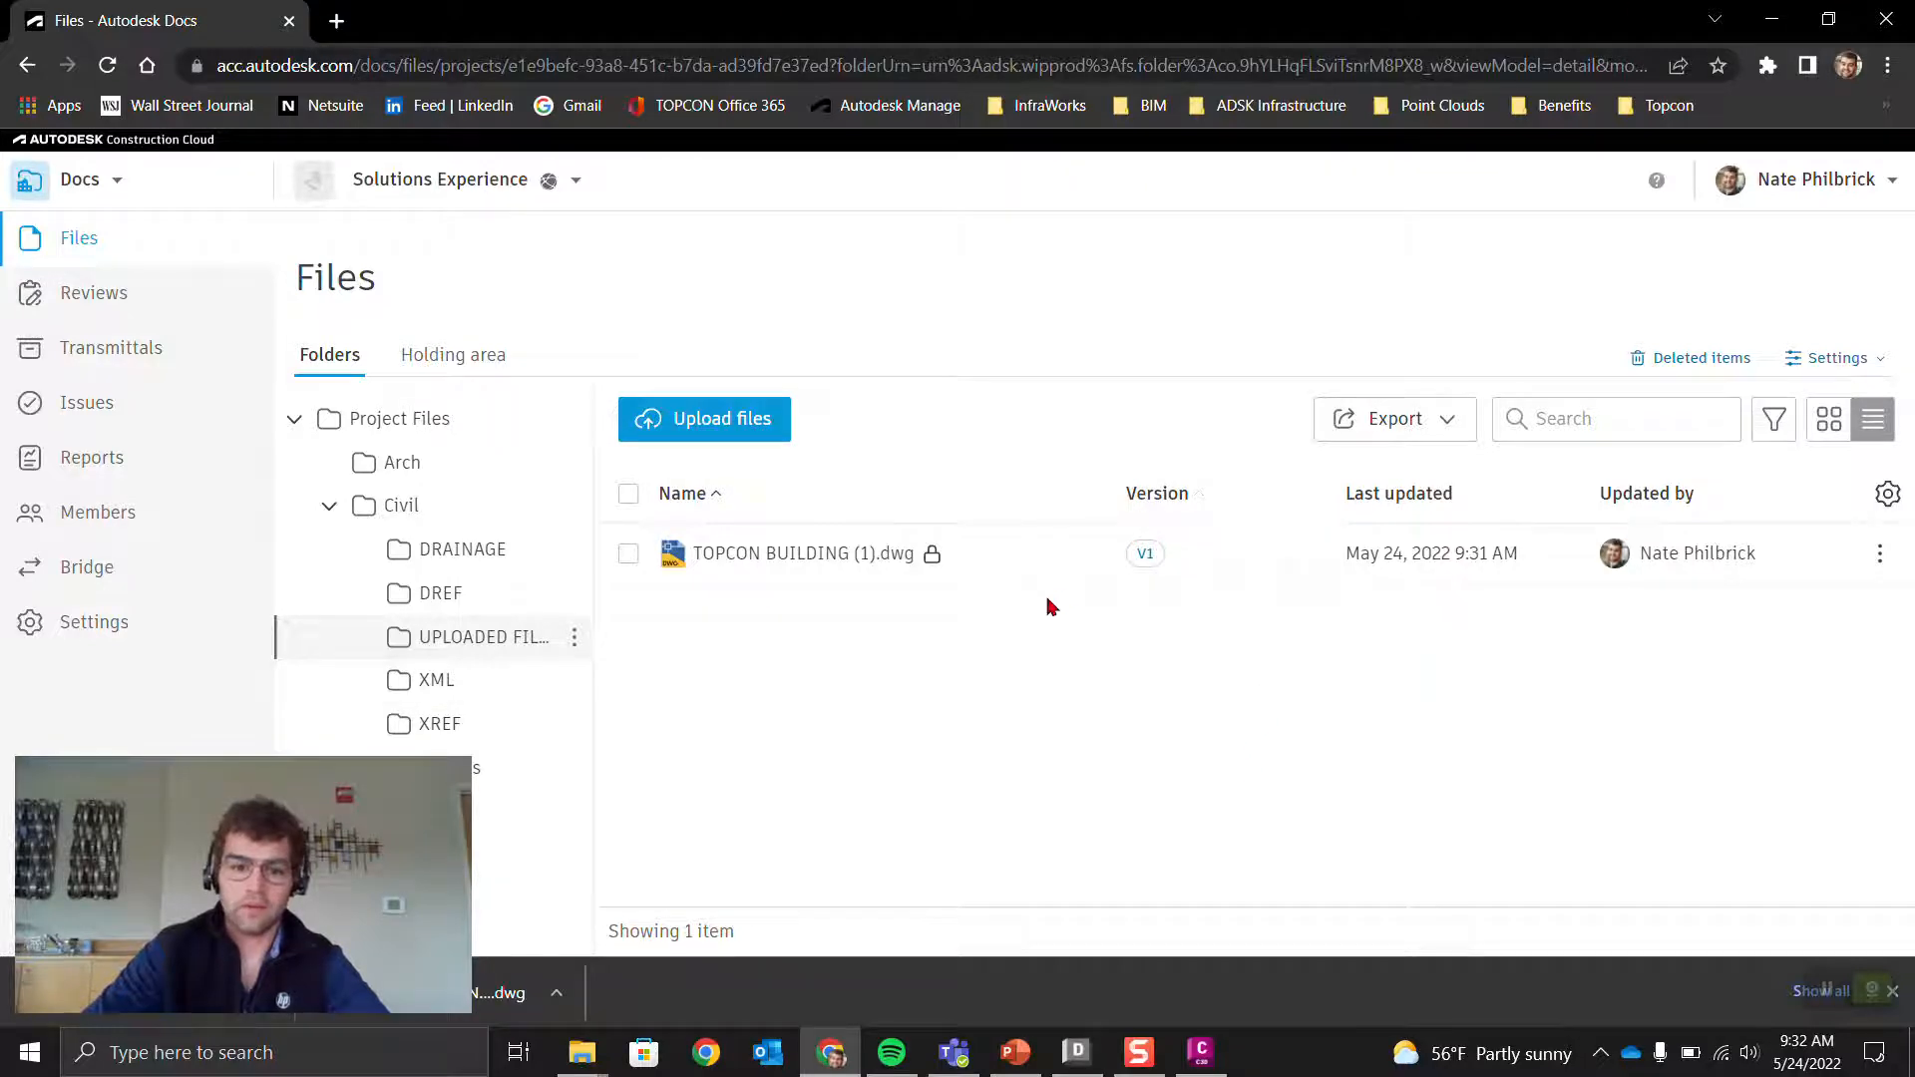
click(107, 67)
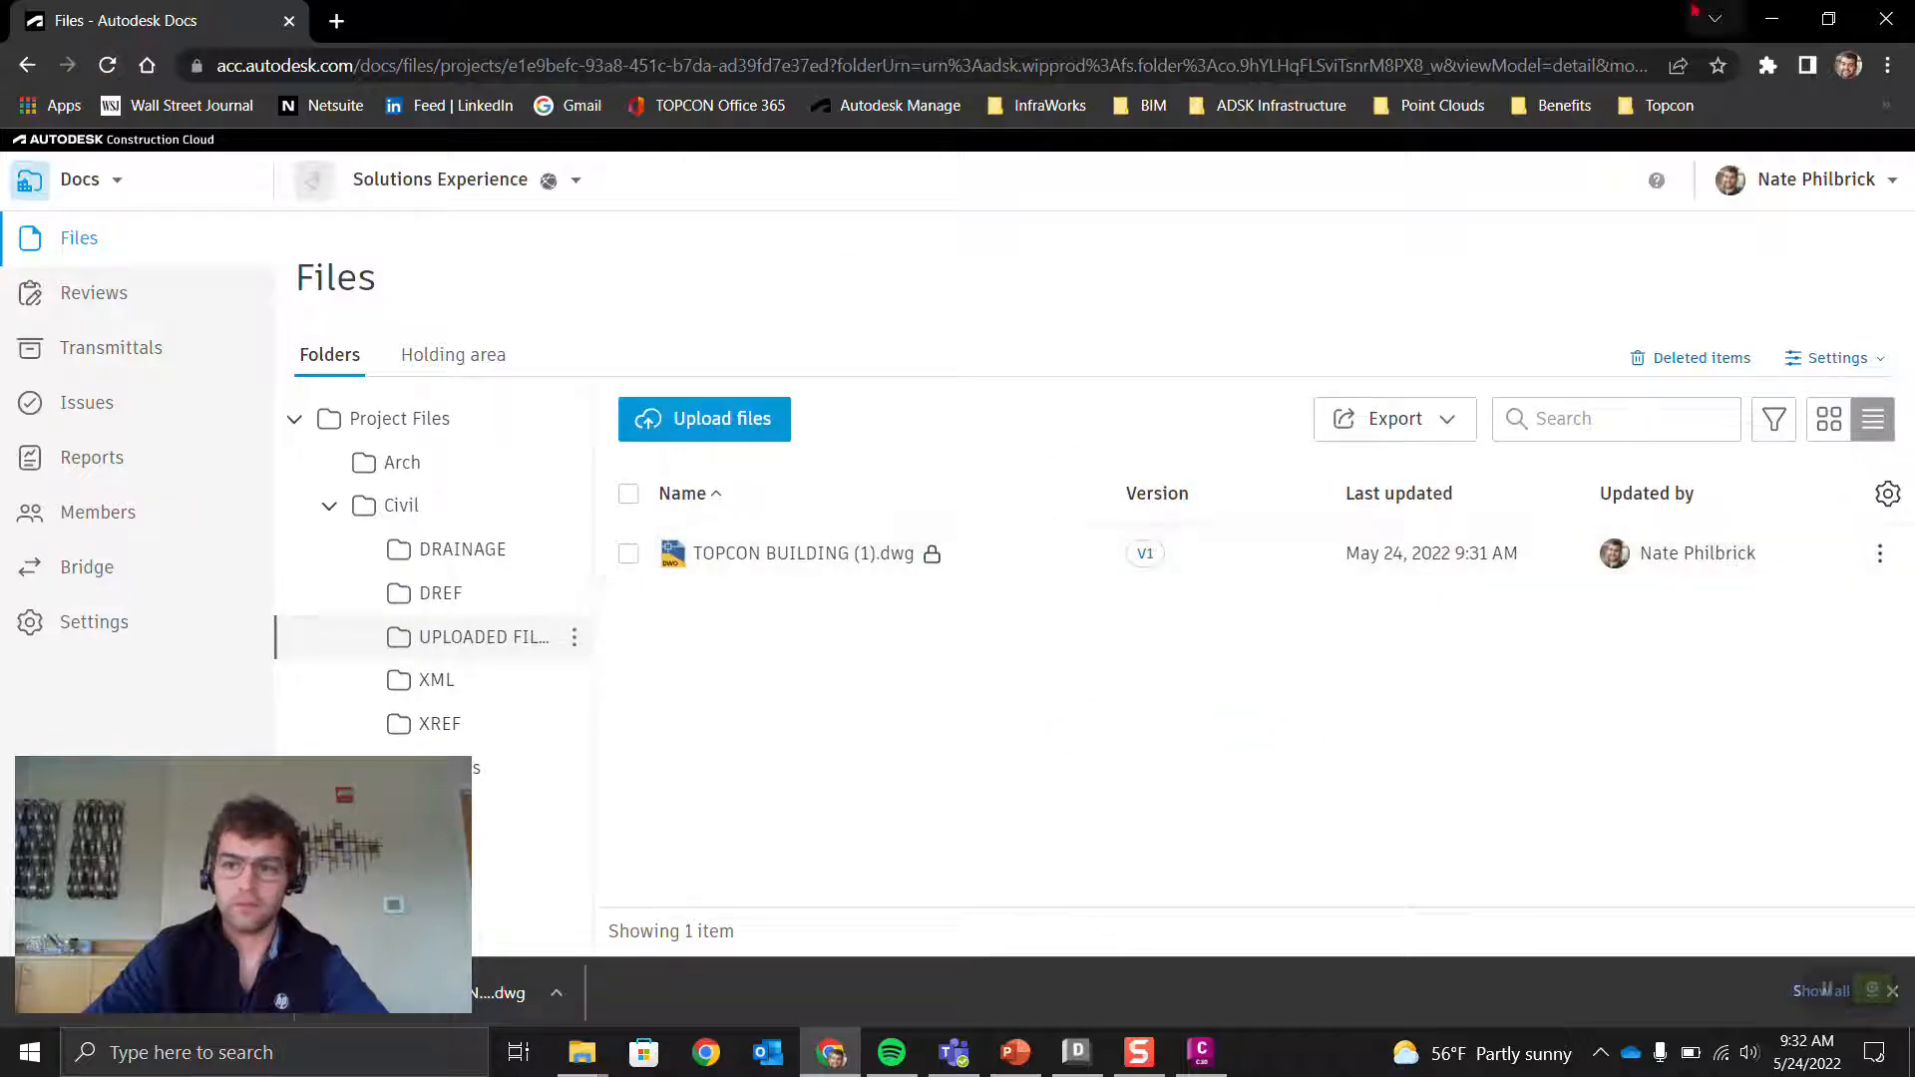
Step: Return to Civil 3D, close the TOPCON BUILDING (1) drawing and refresh the Autodesk Docs UPLOADED FILES listing
click(1771, 18)
click(534, 155)
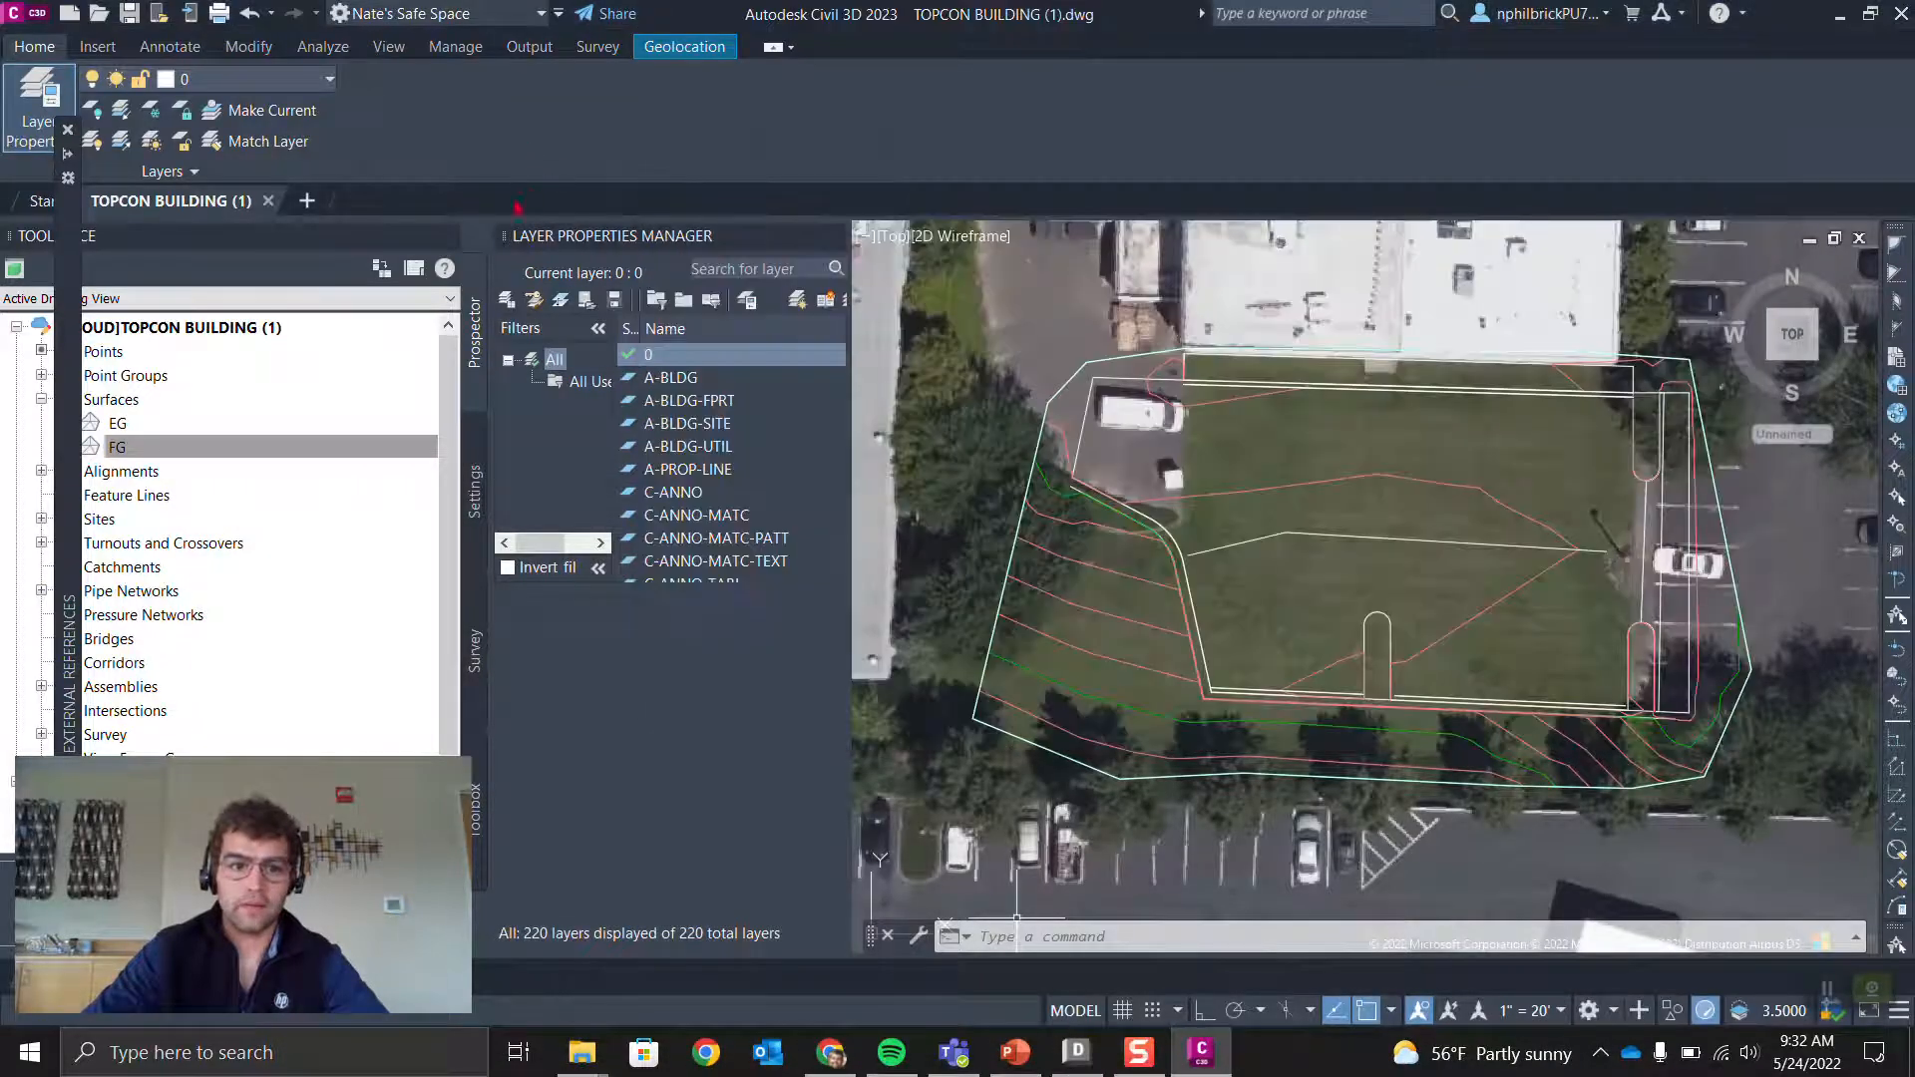
click(268, 202)
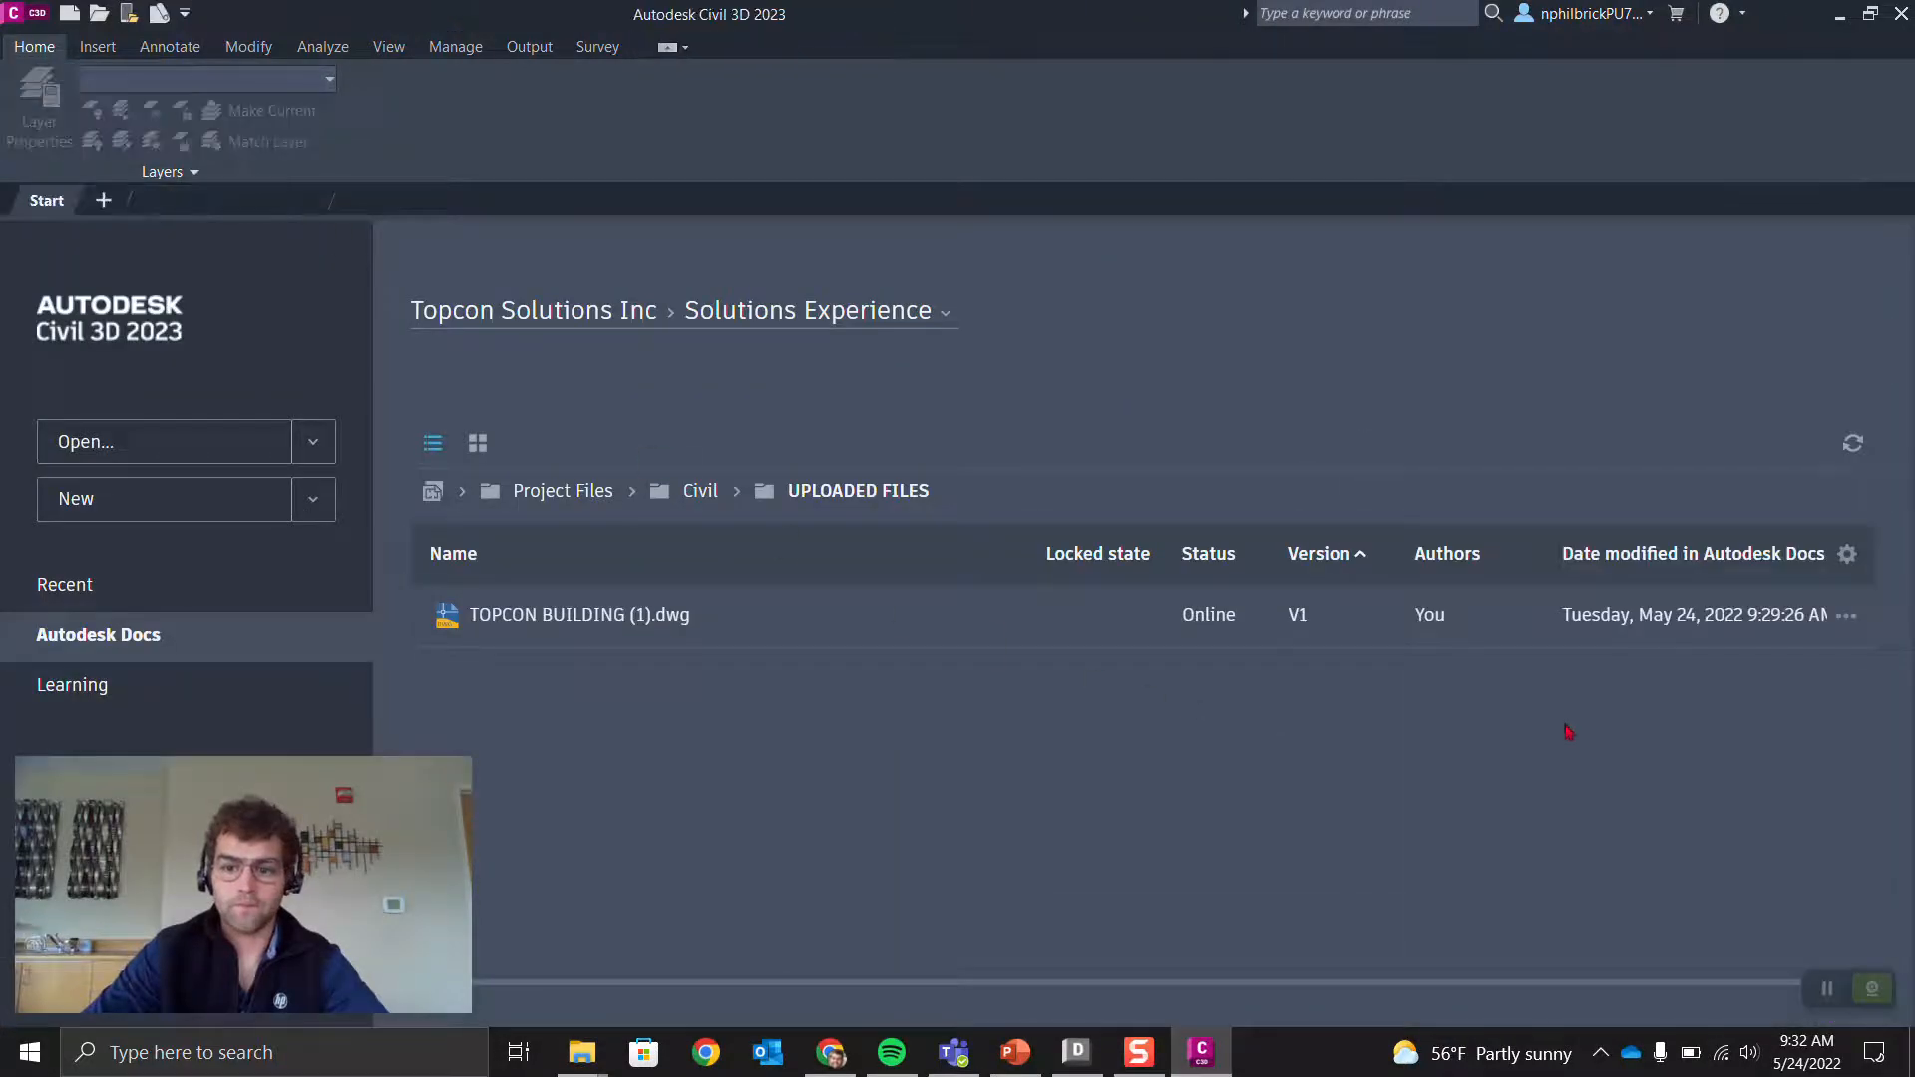
click(1853, 444)
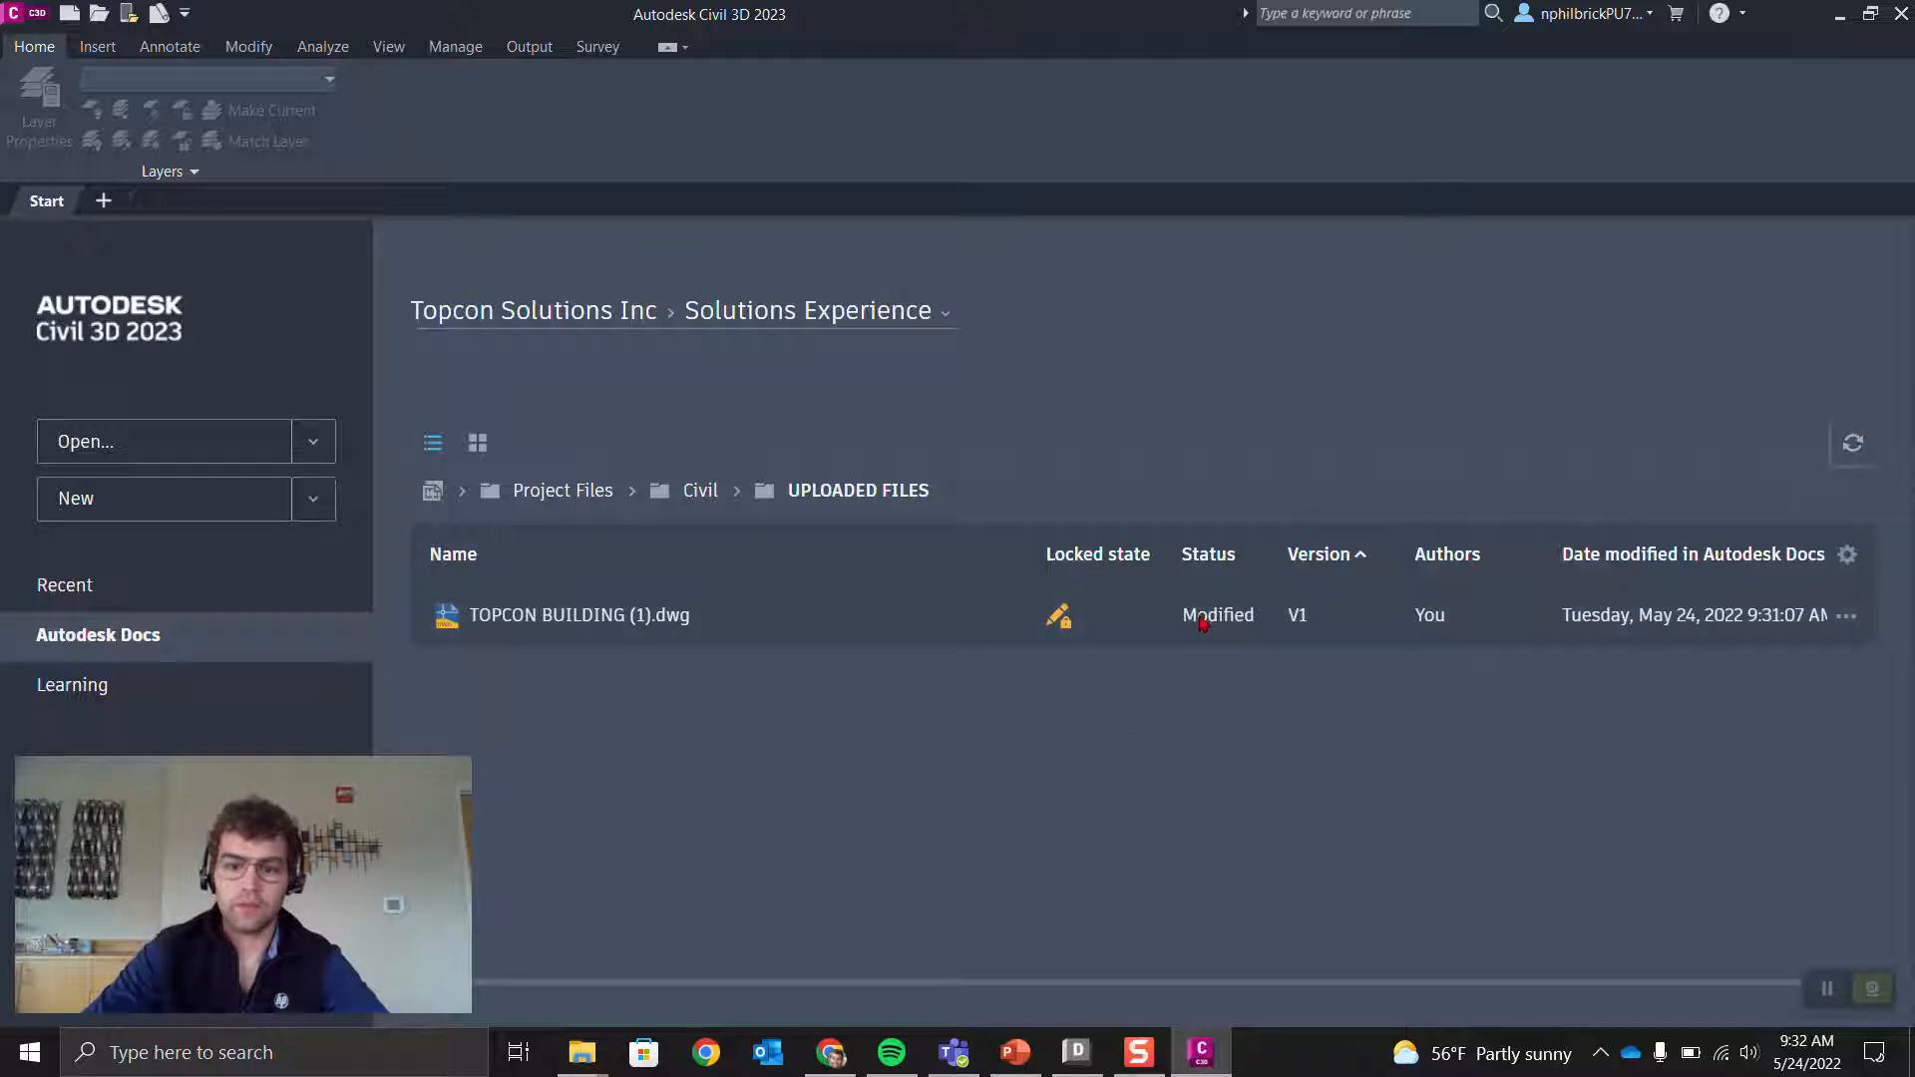
click(1864, 449)
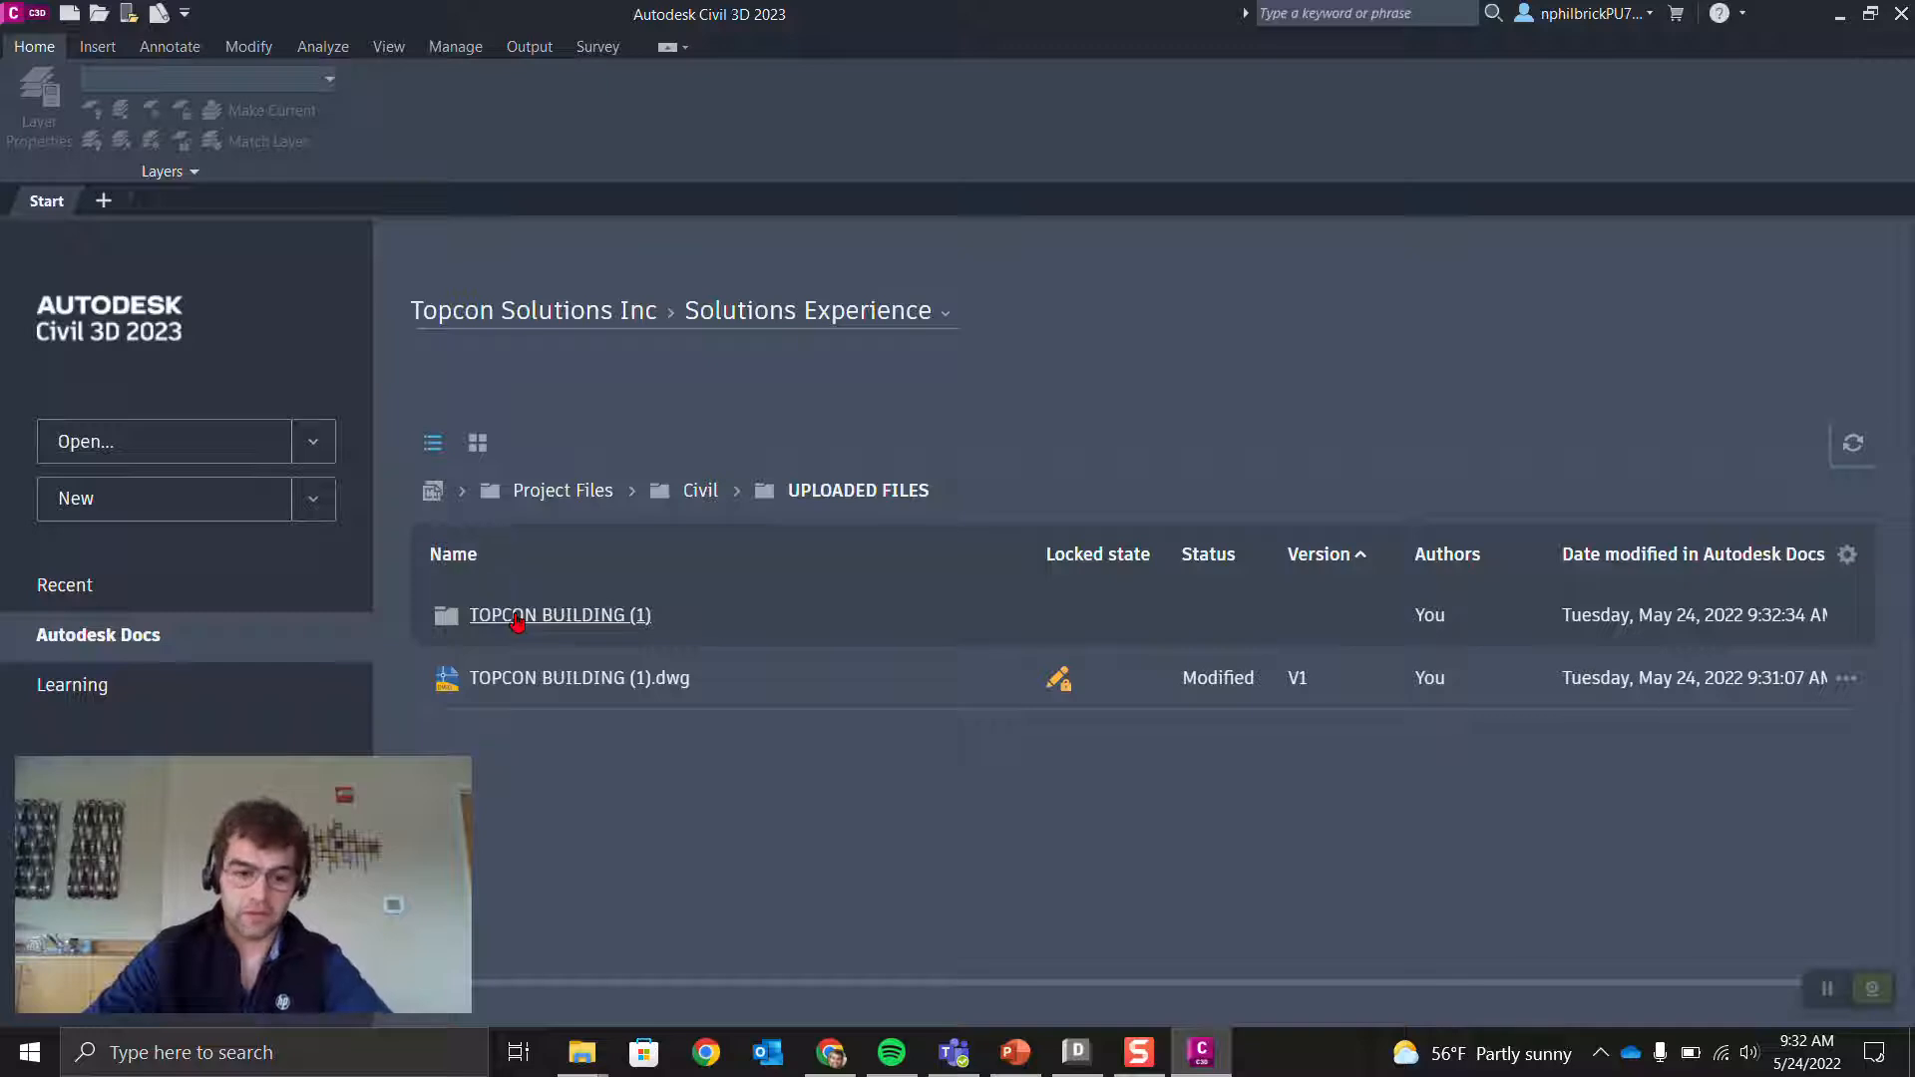
Step: Refresh the UPLOADED FILES listing, switch to Autodesk Docs in Chrome and open the Downloads folder inside TOPCON BUILDING (1) > Related data
click(1853, 445)
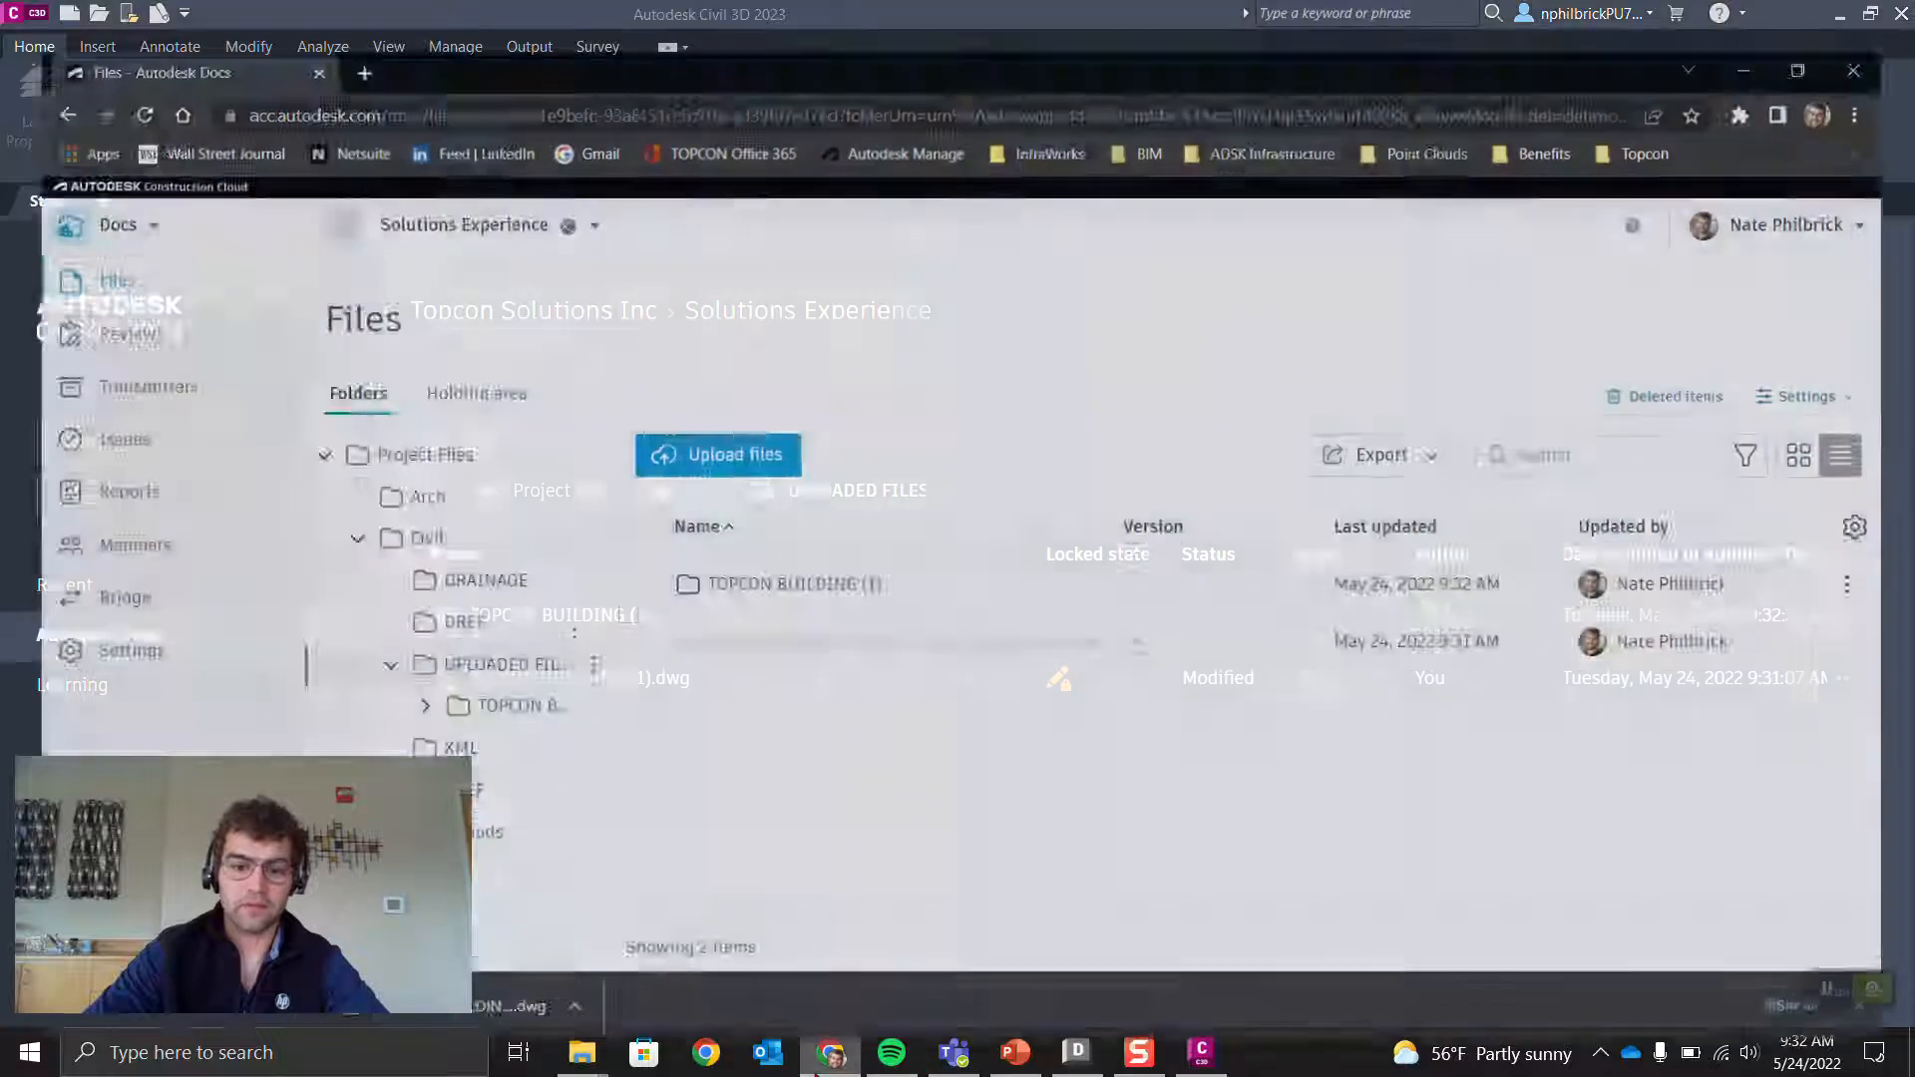
click(831, 1052)
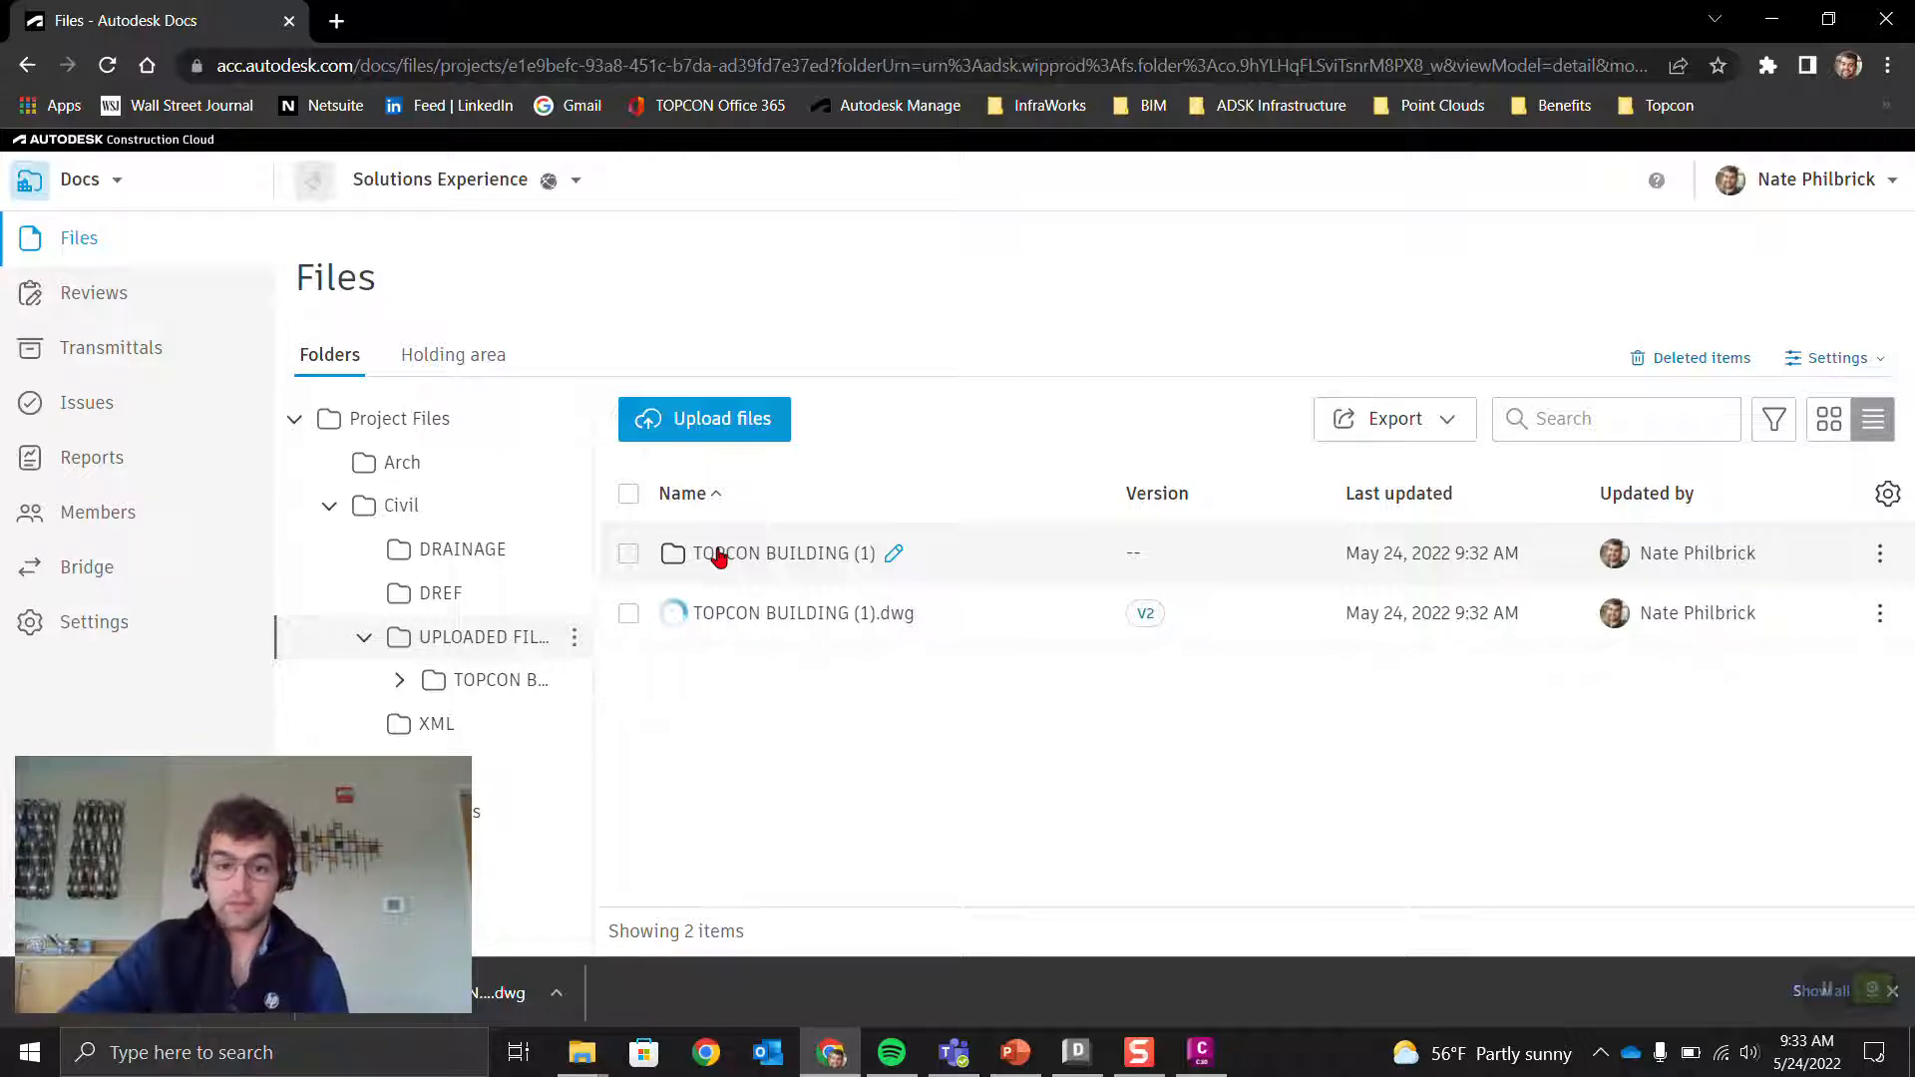
click(720, 557)
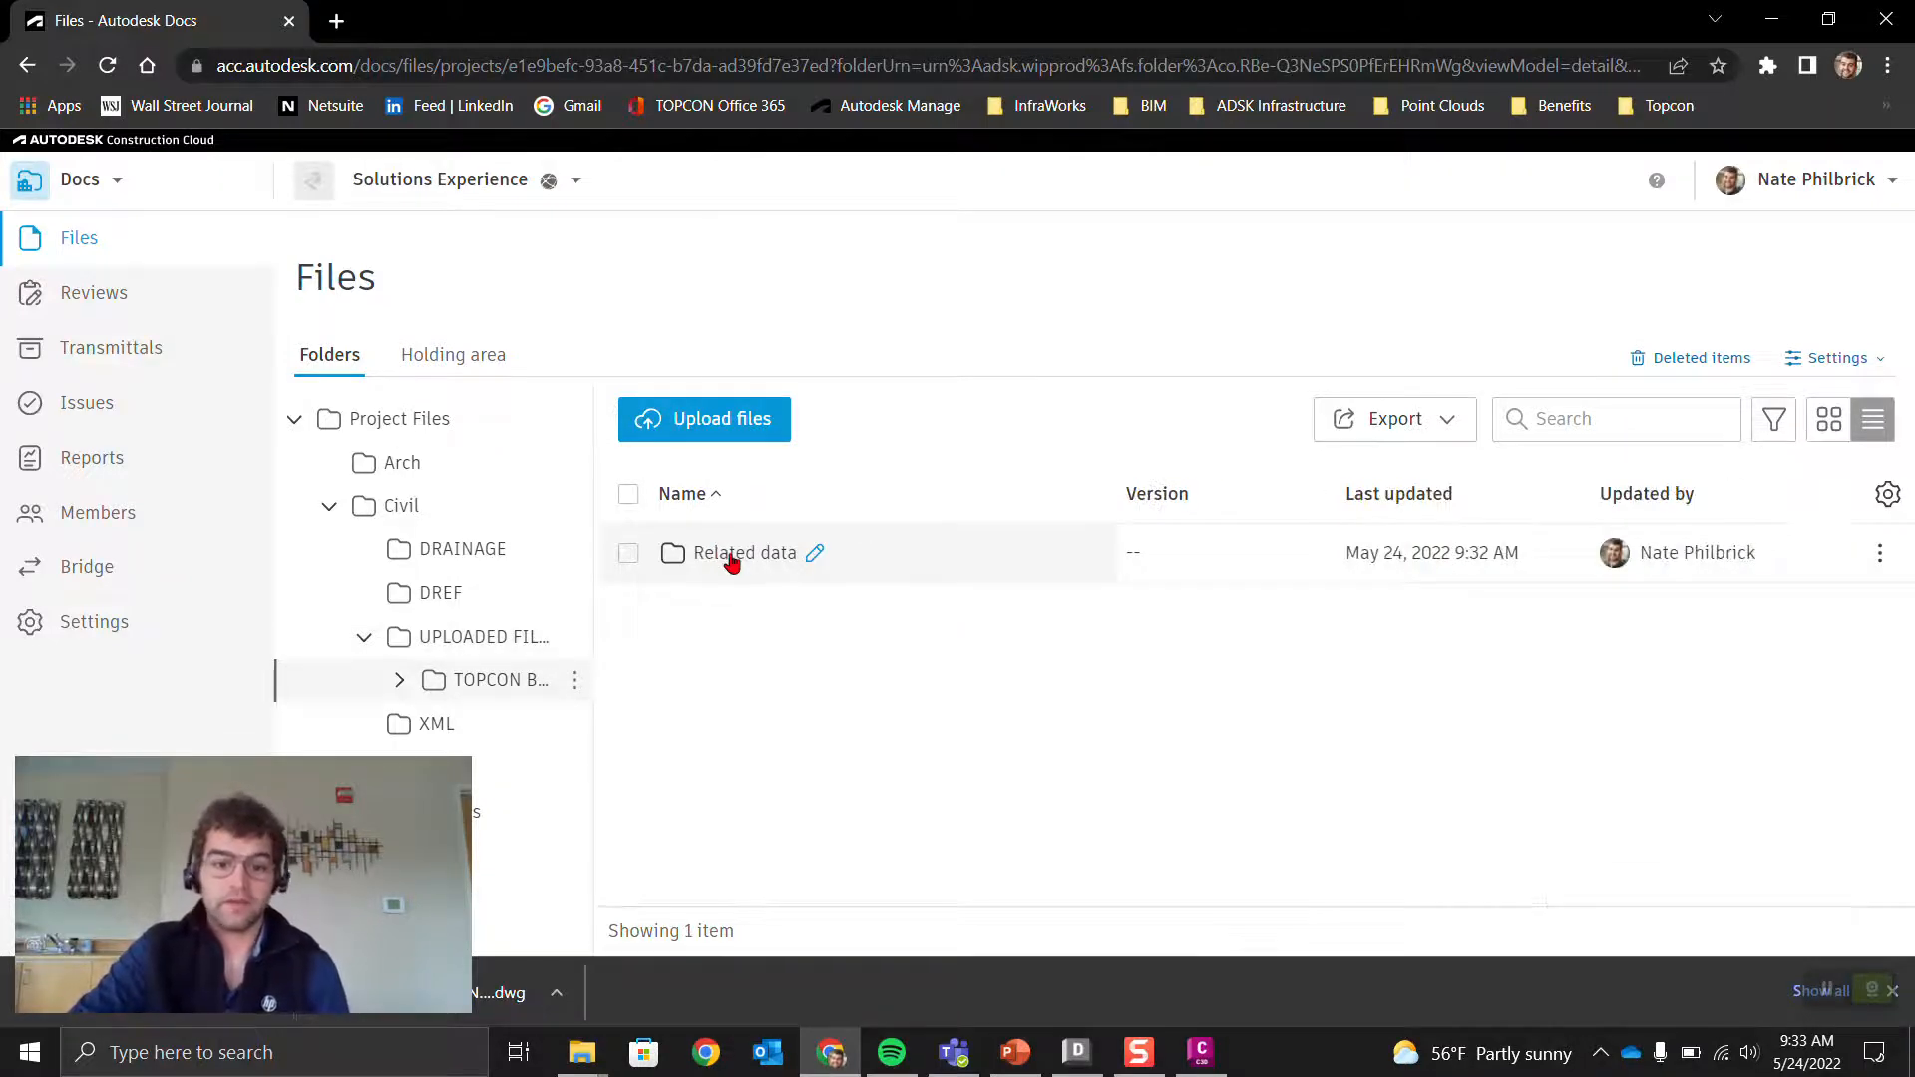
click(760, 573)
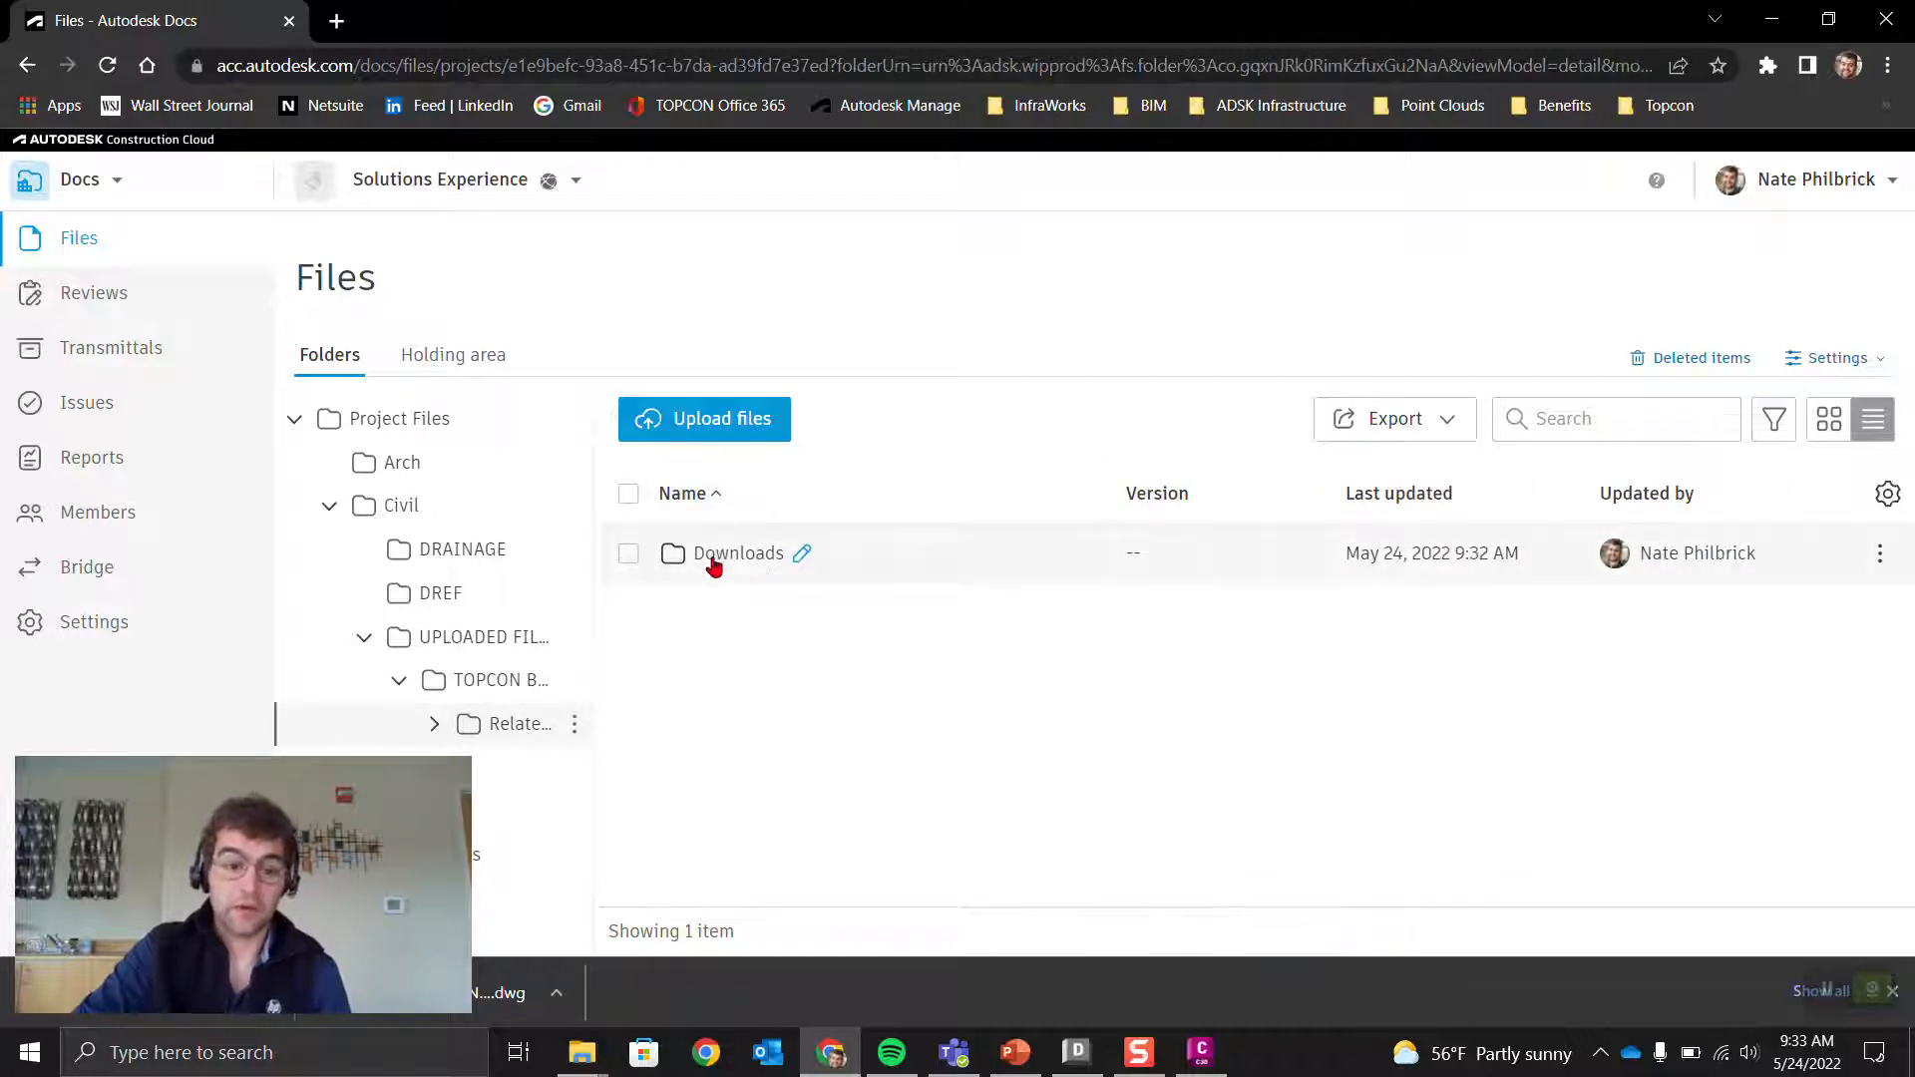
click(714, 563)
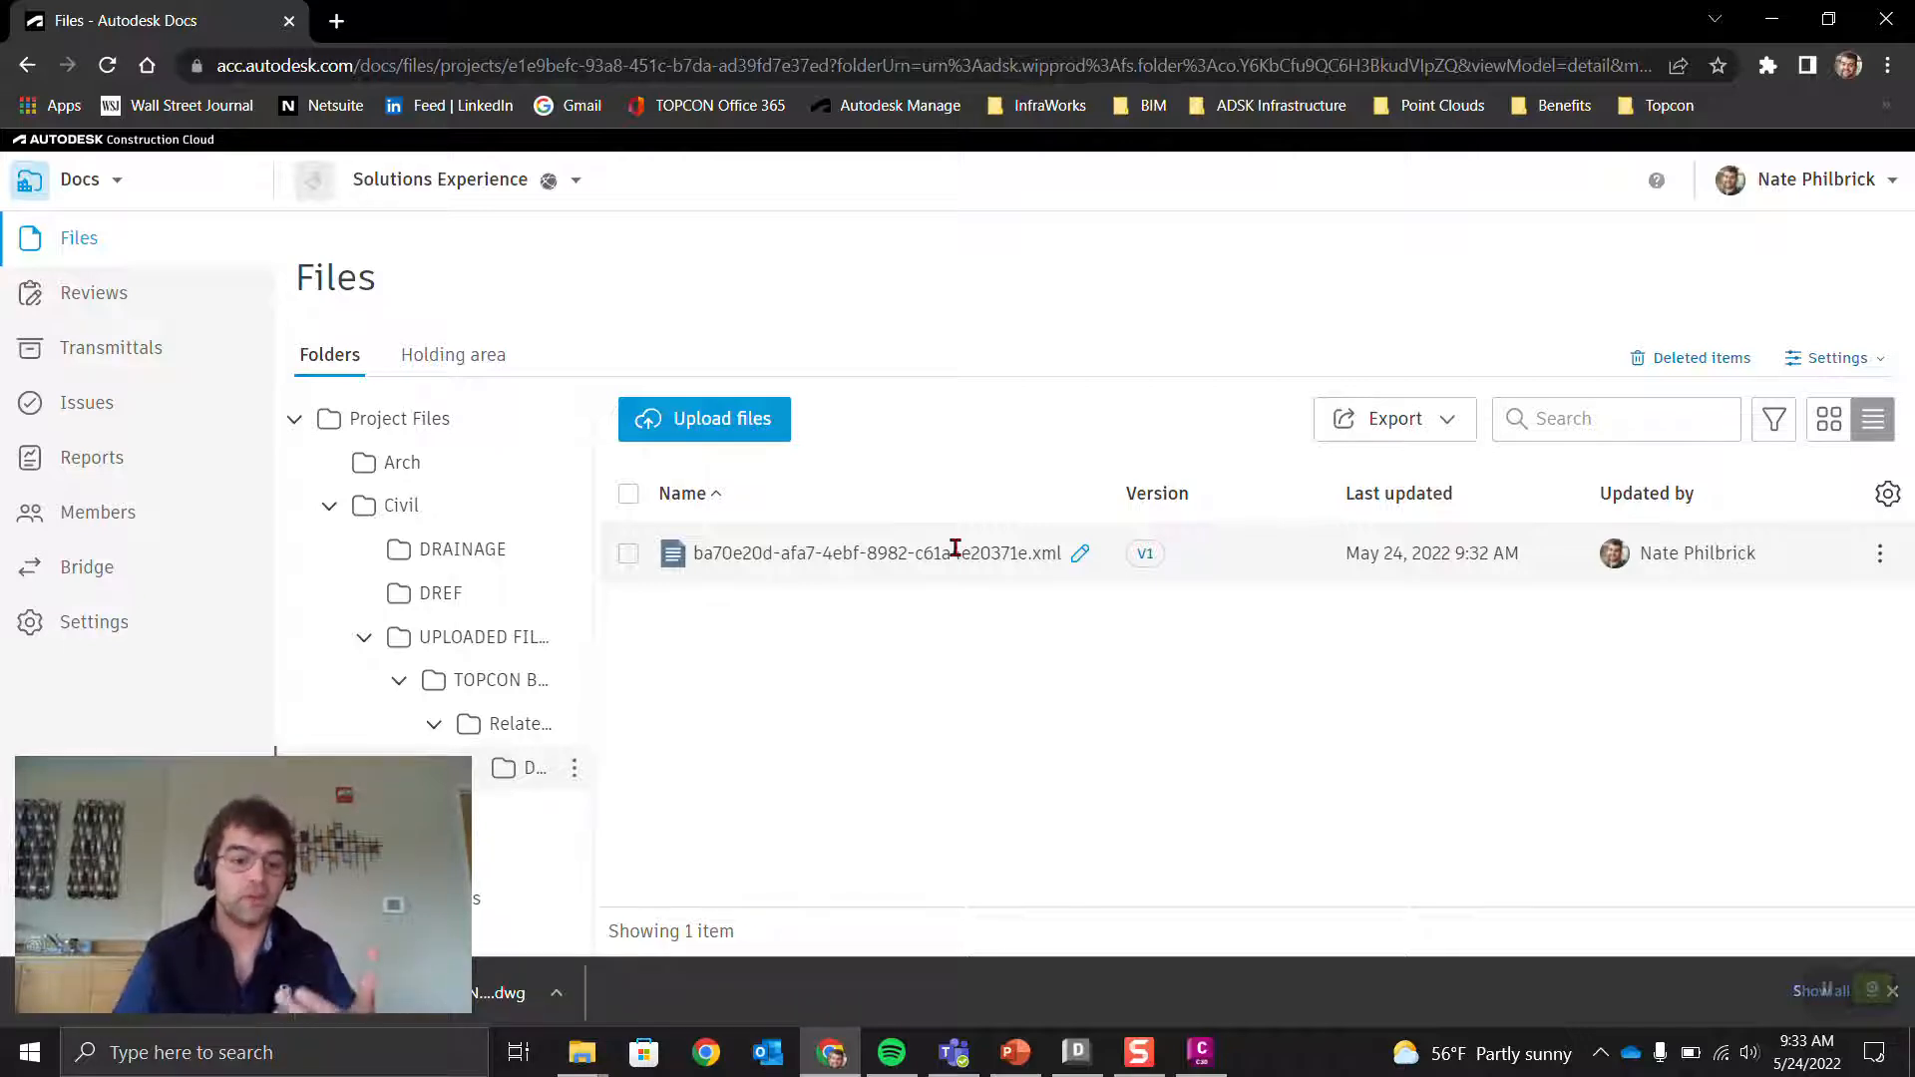
click(511, 729)
click(437, 678)
click(507, 765)
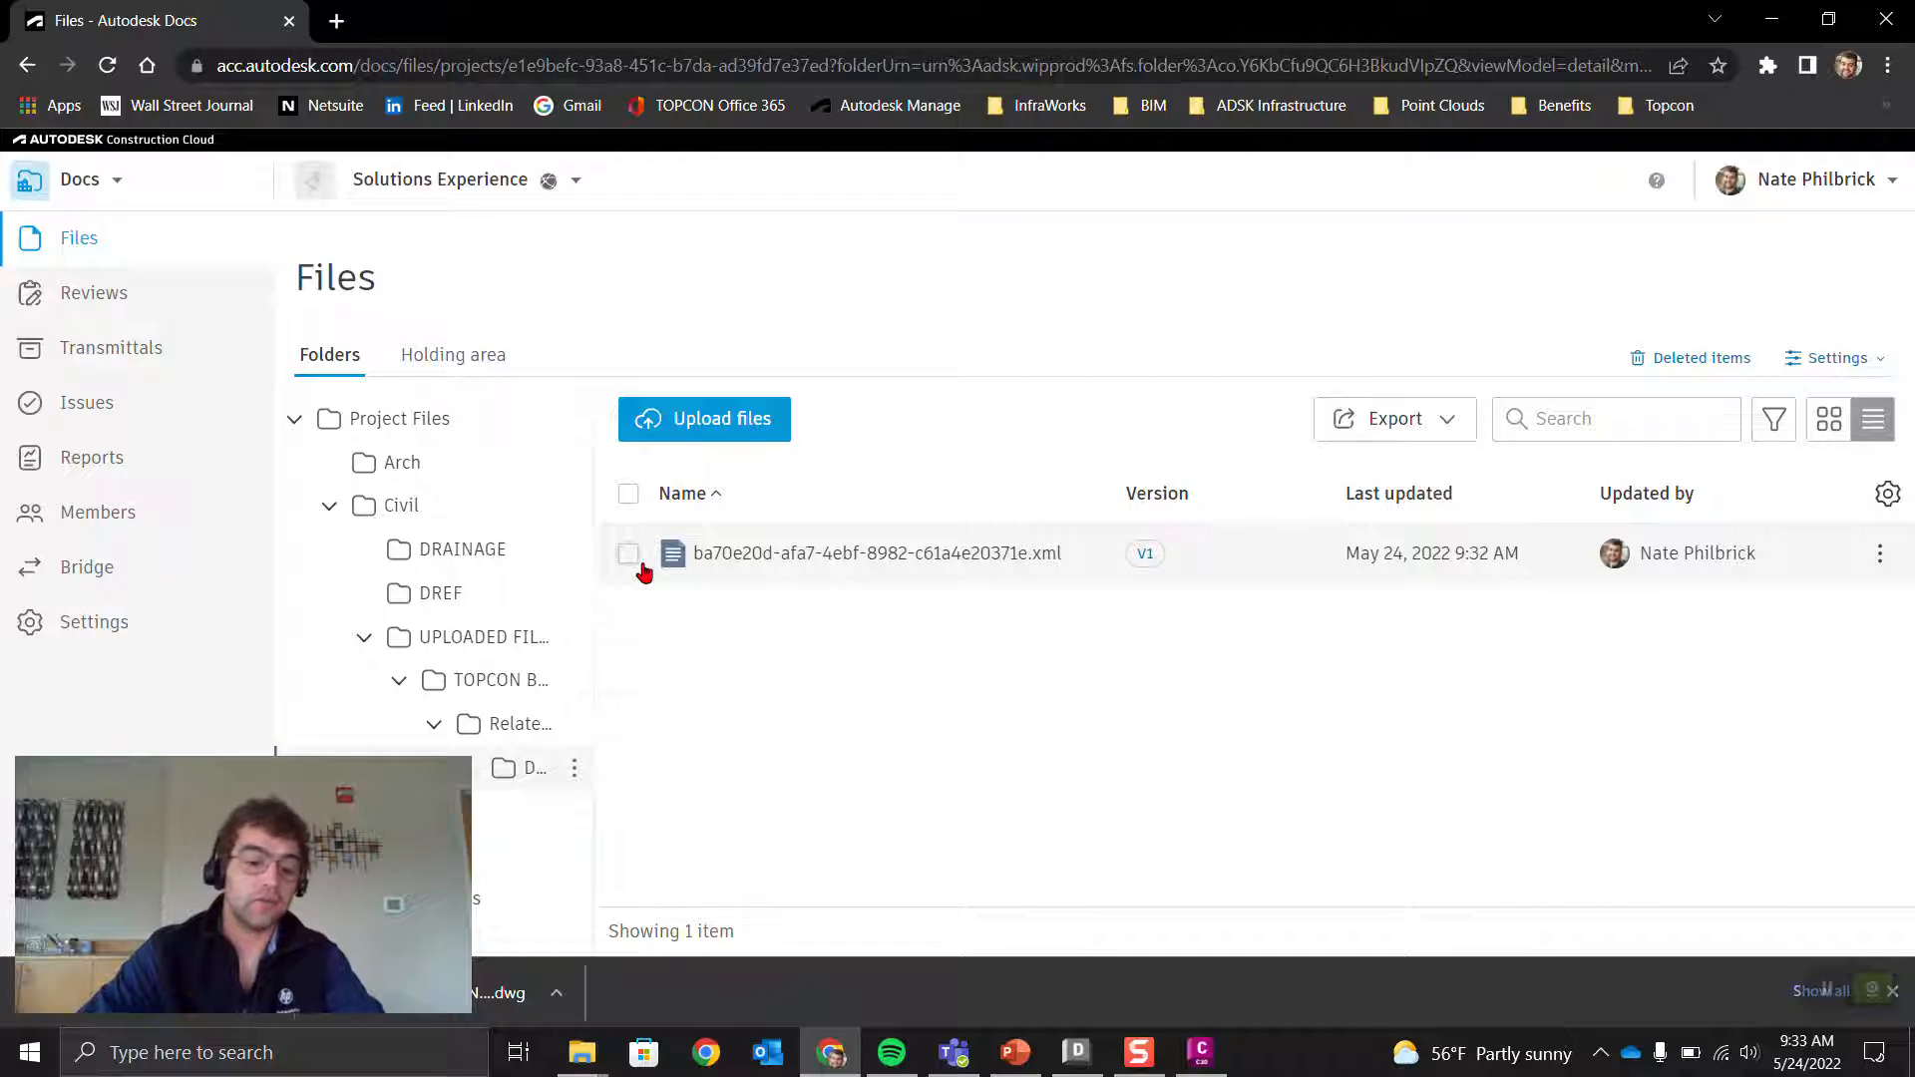
Step: Download the source file of ba70e20d-afa7-4ebf-8982-c61a4e20371e.xml from the Downloads folder
click(628, 555)
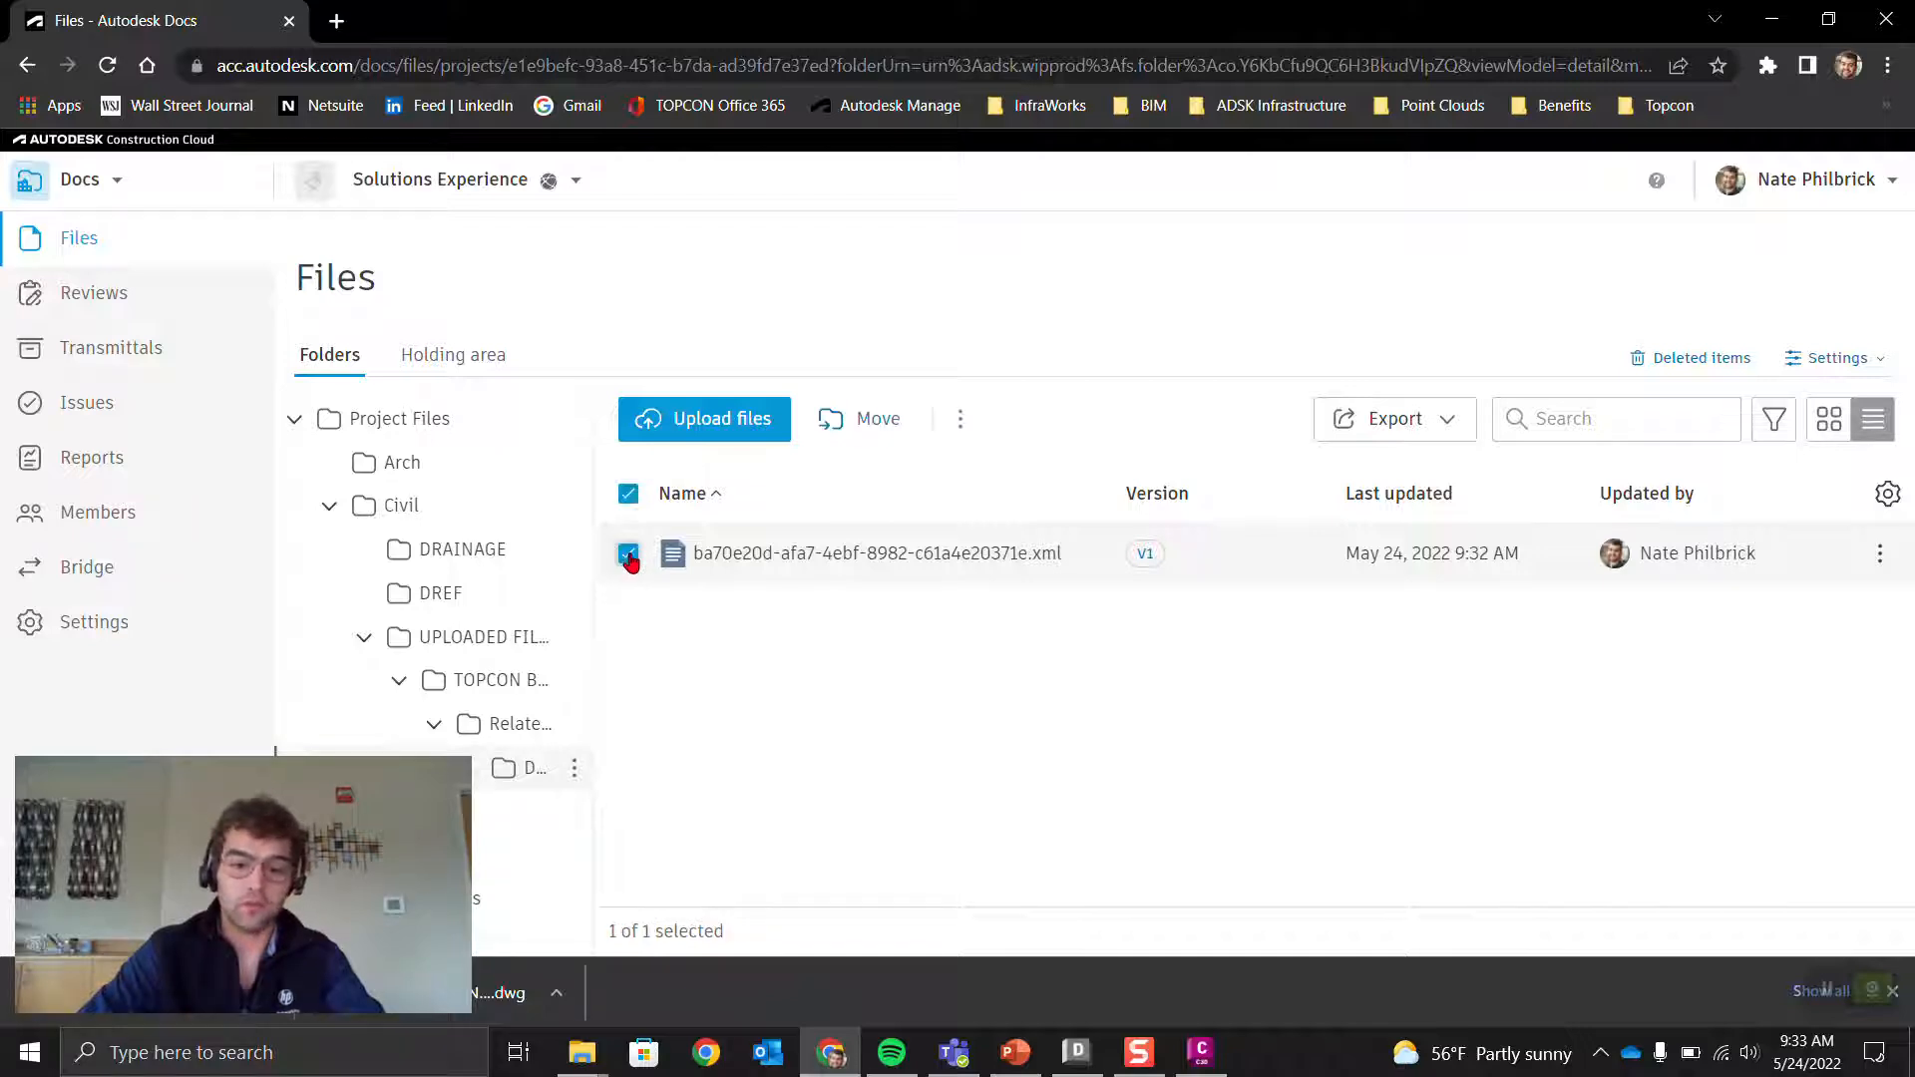
click(1881, 553)
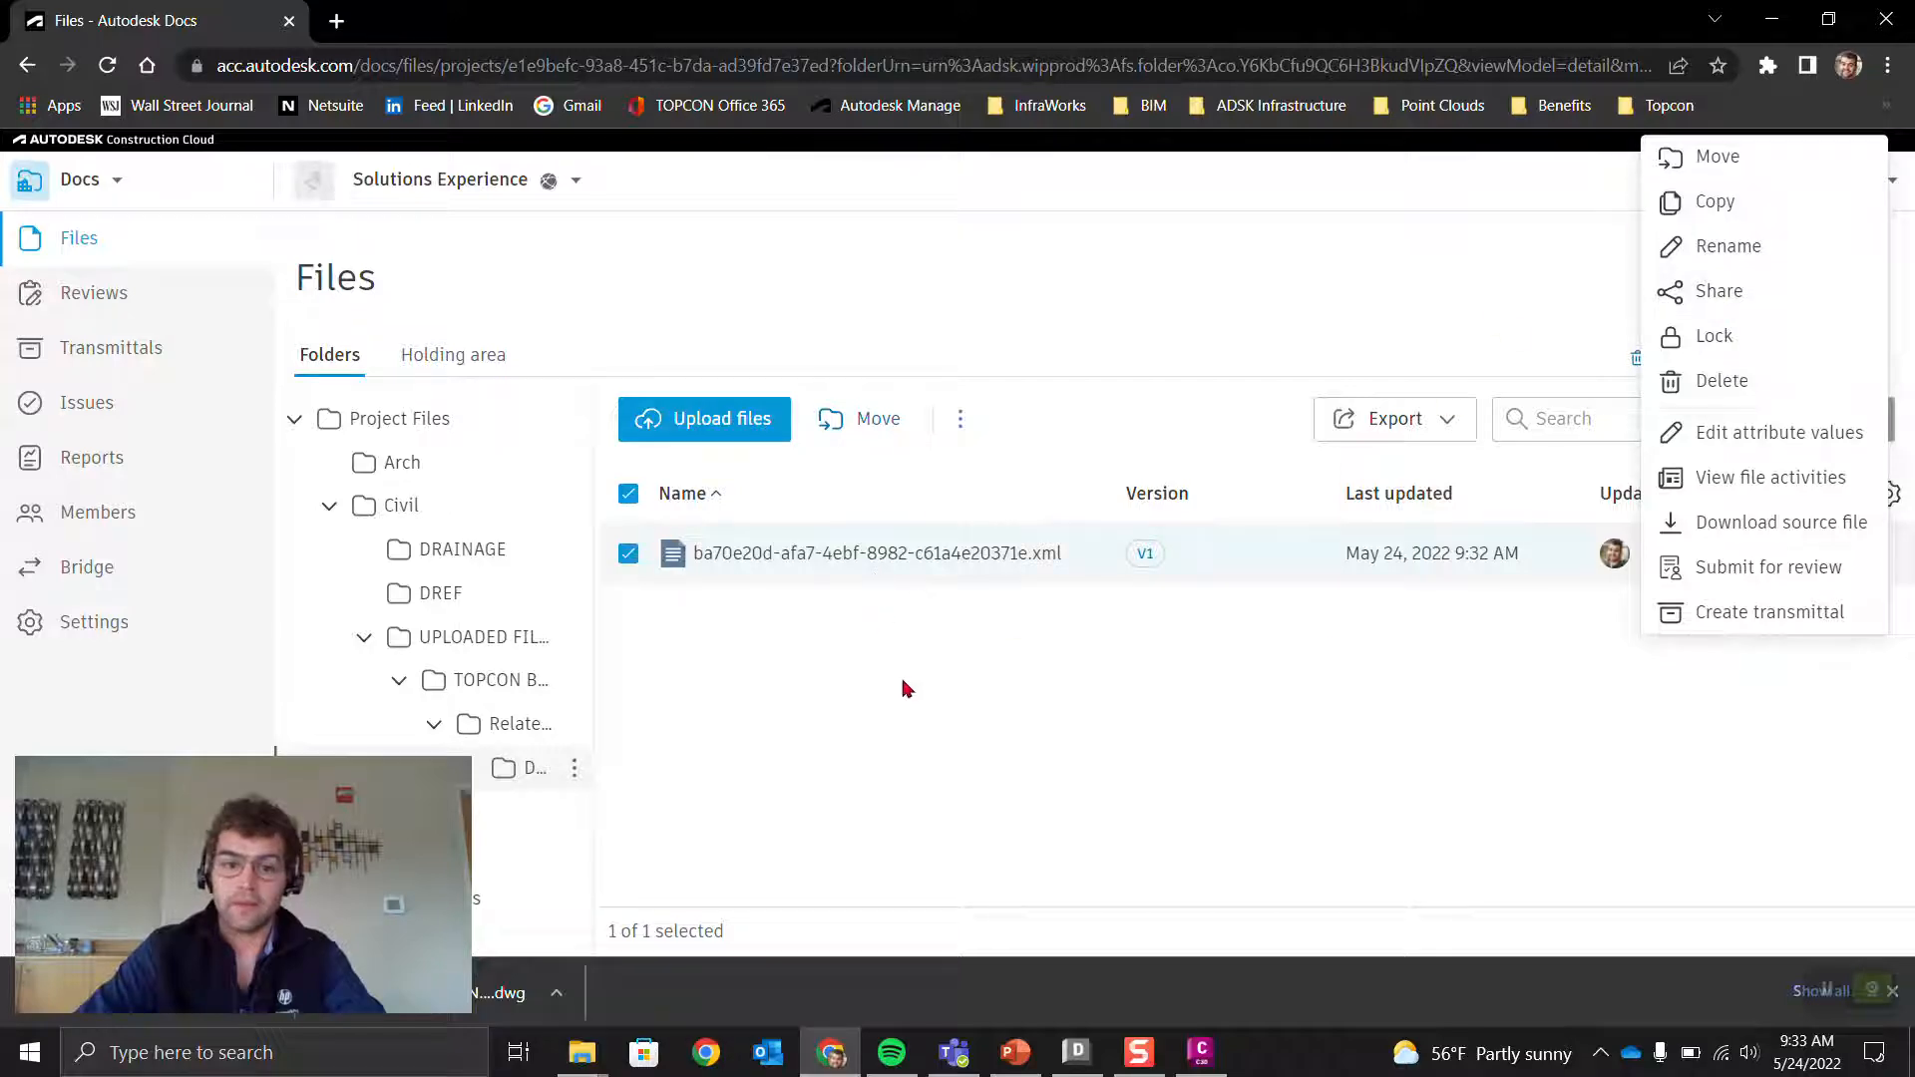
click(965, 419)
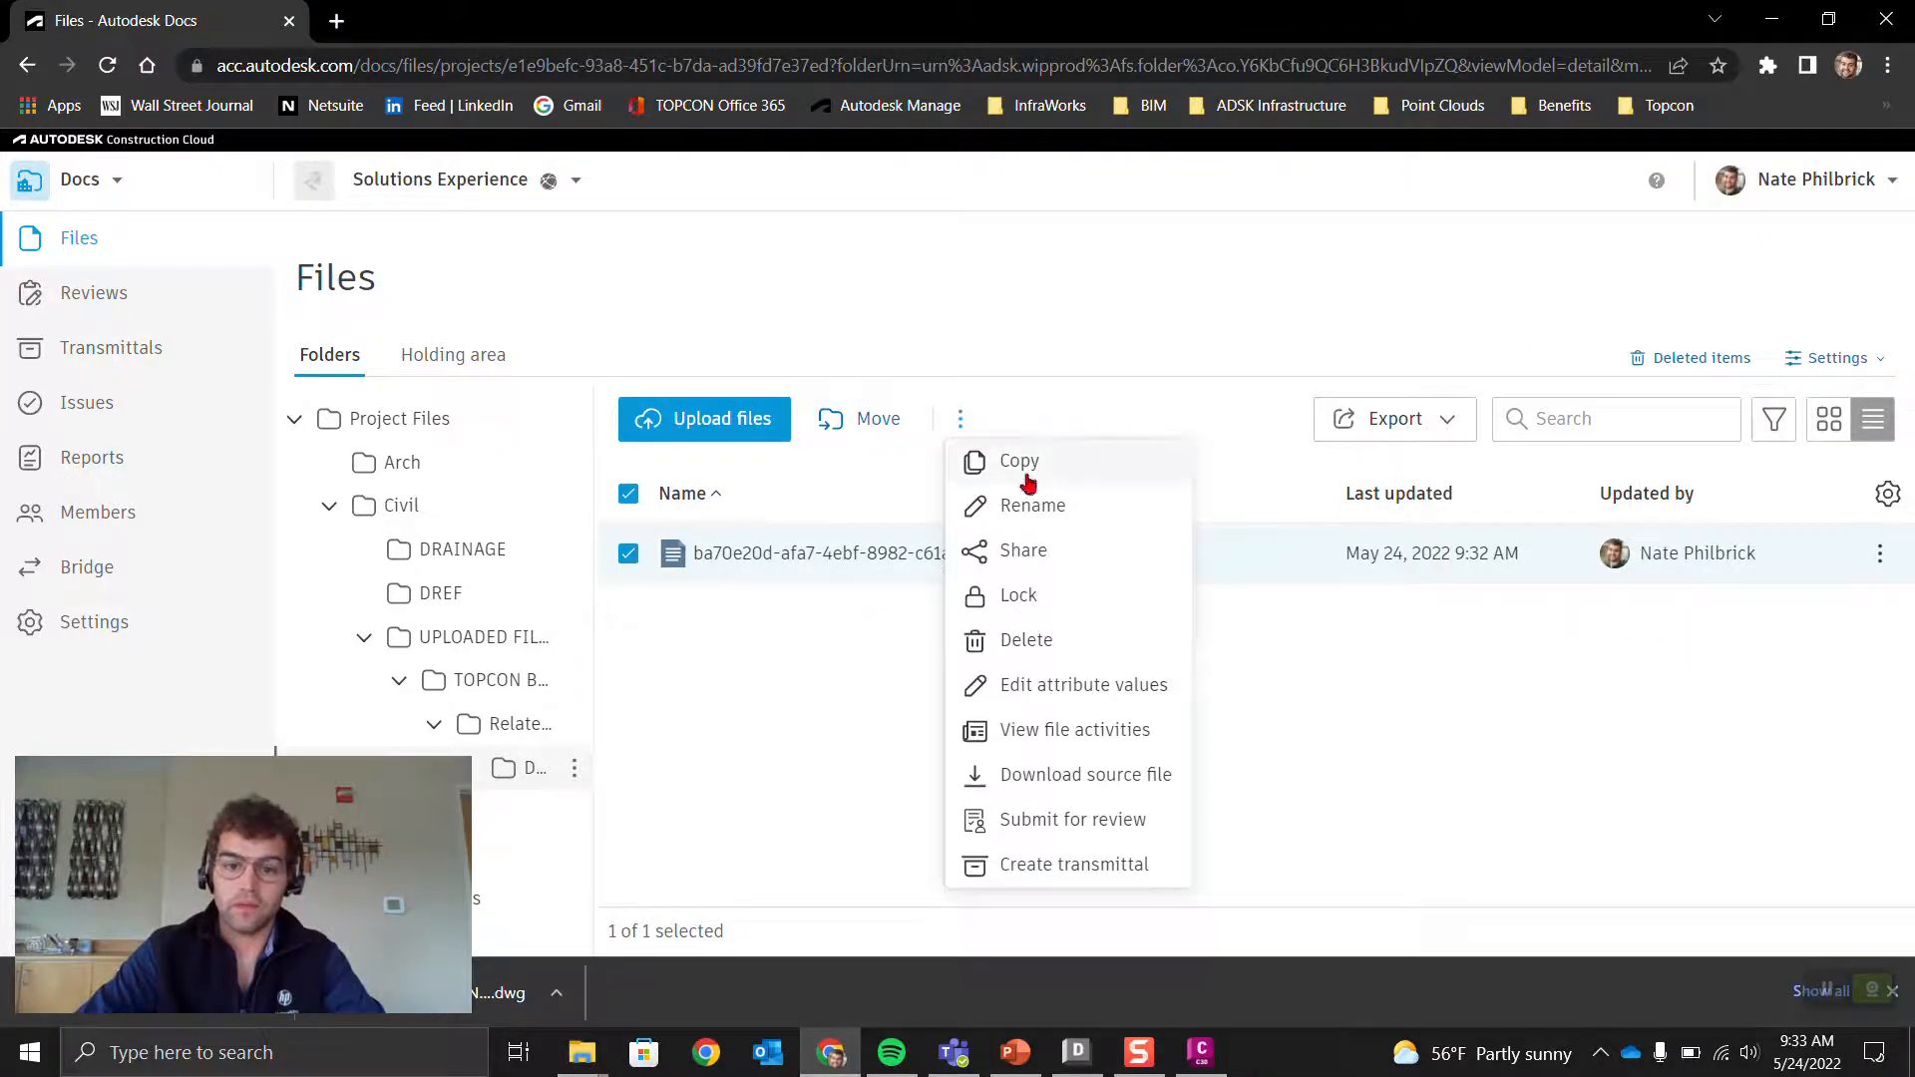
click(1083, 772)
click(1294, 649)
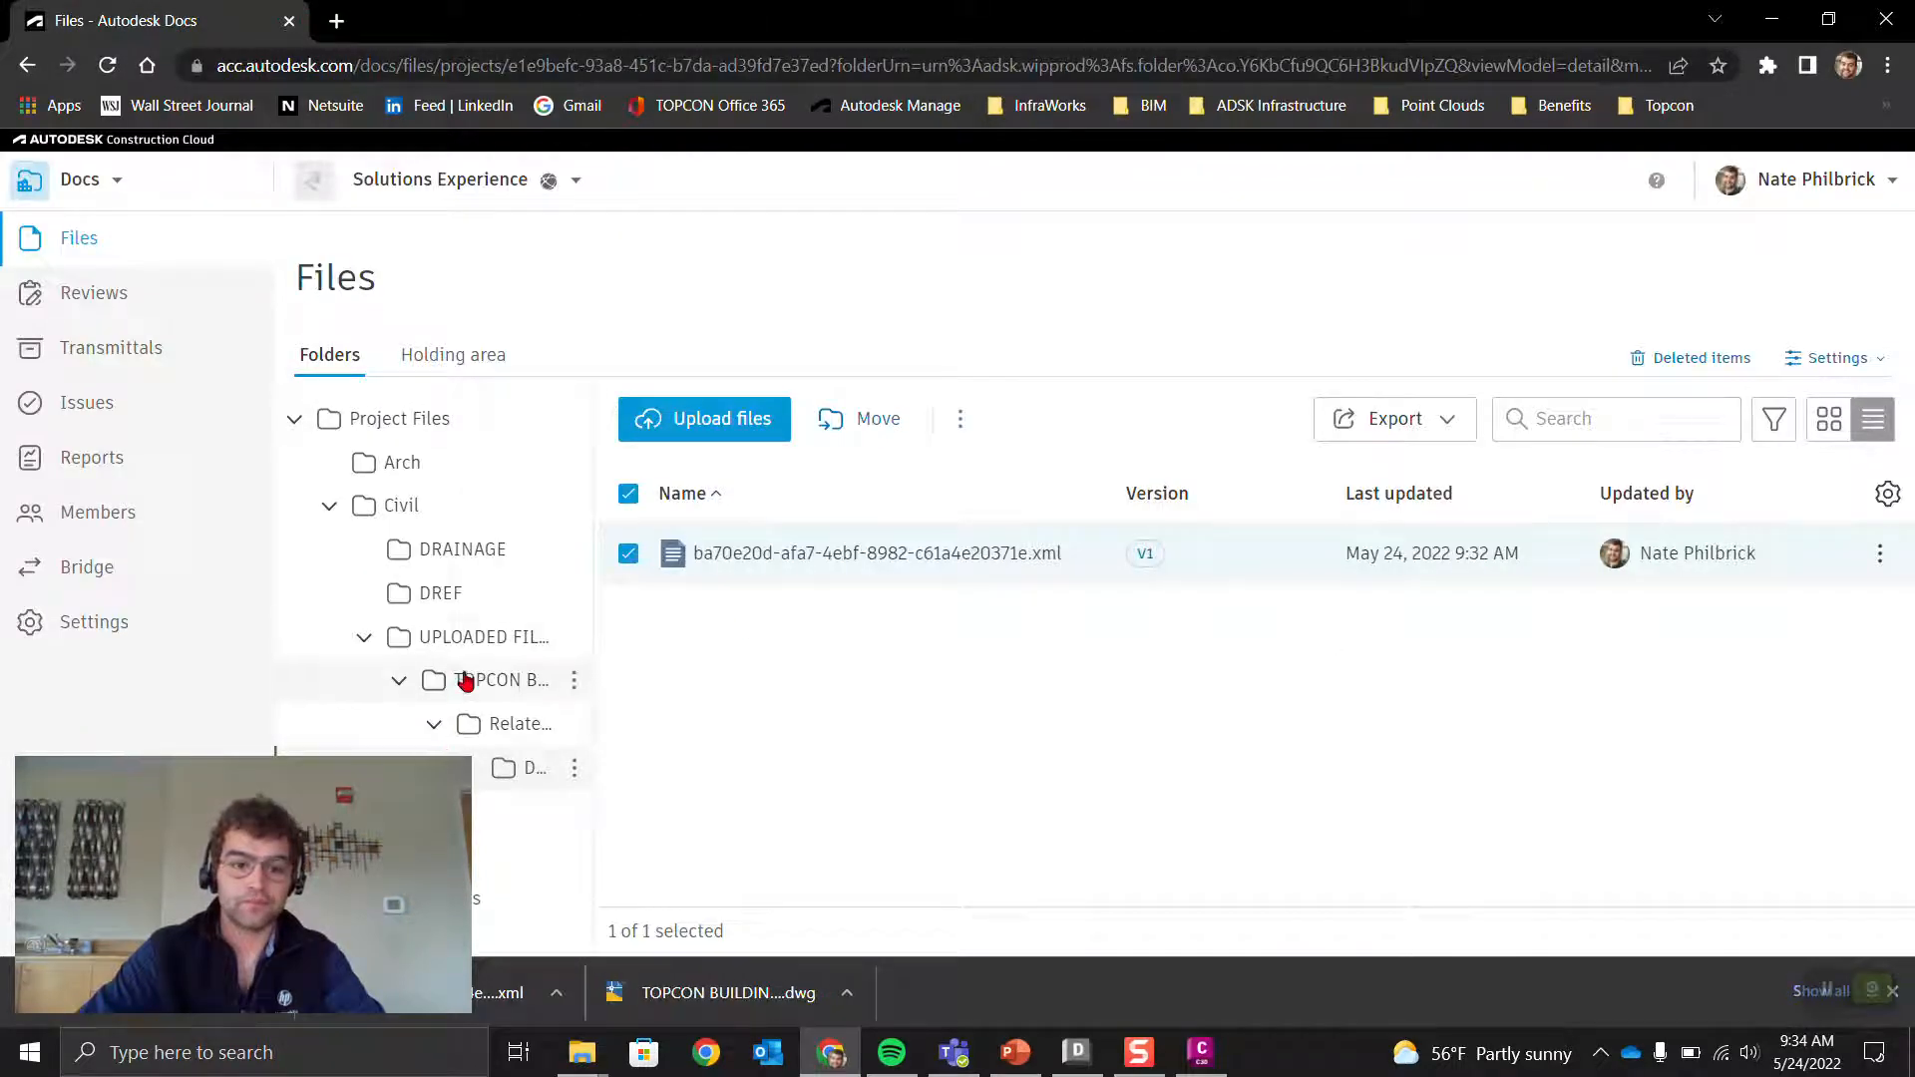
Step: Upload ba70e20d-afa7-4ebf-8982-c61a4e20371e (1).xml from the computer's Downloads folder to the UPLOADED FILES folder
click(469, 638)
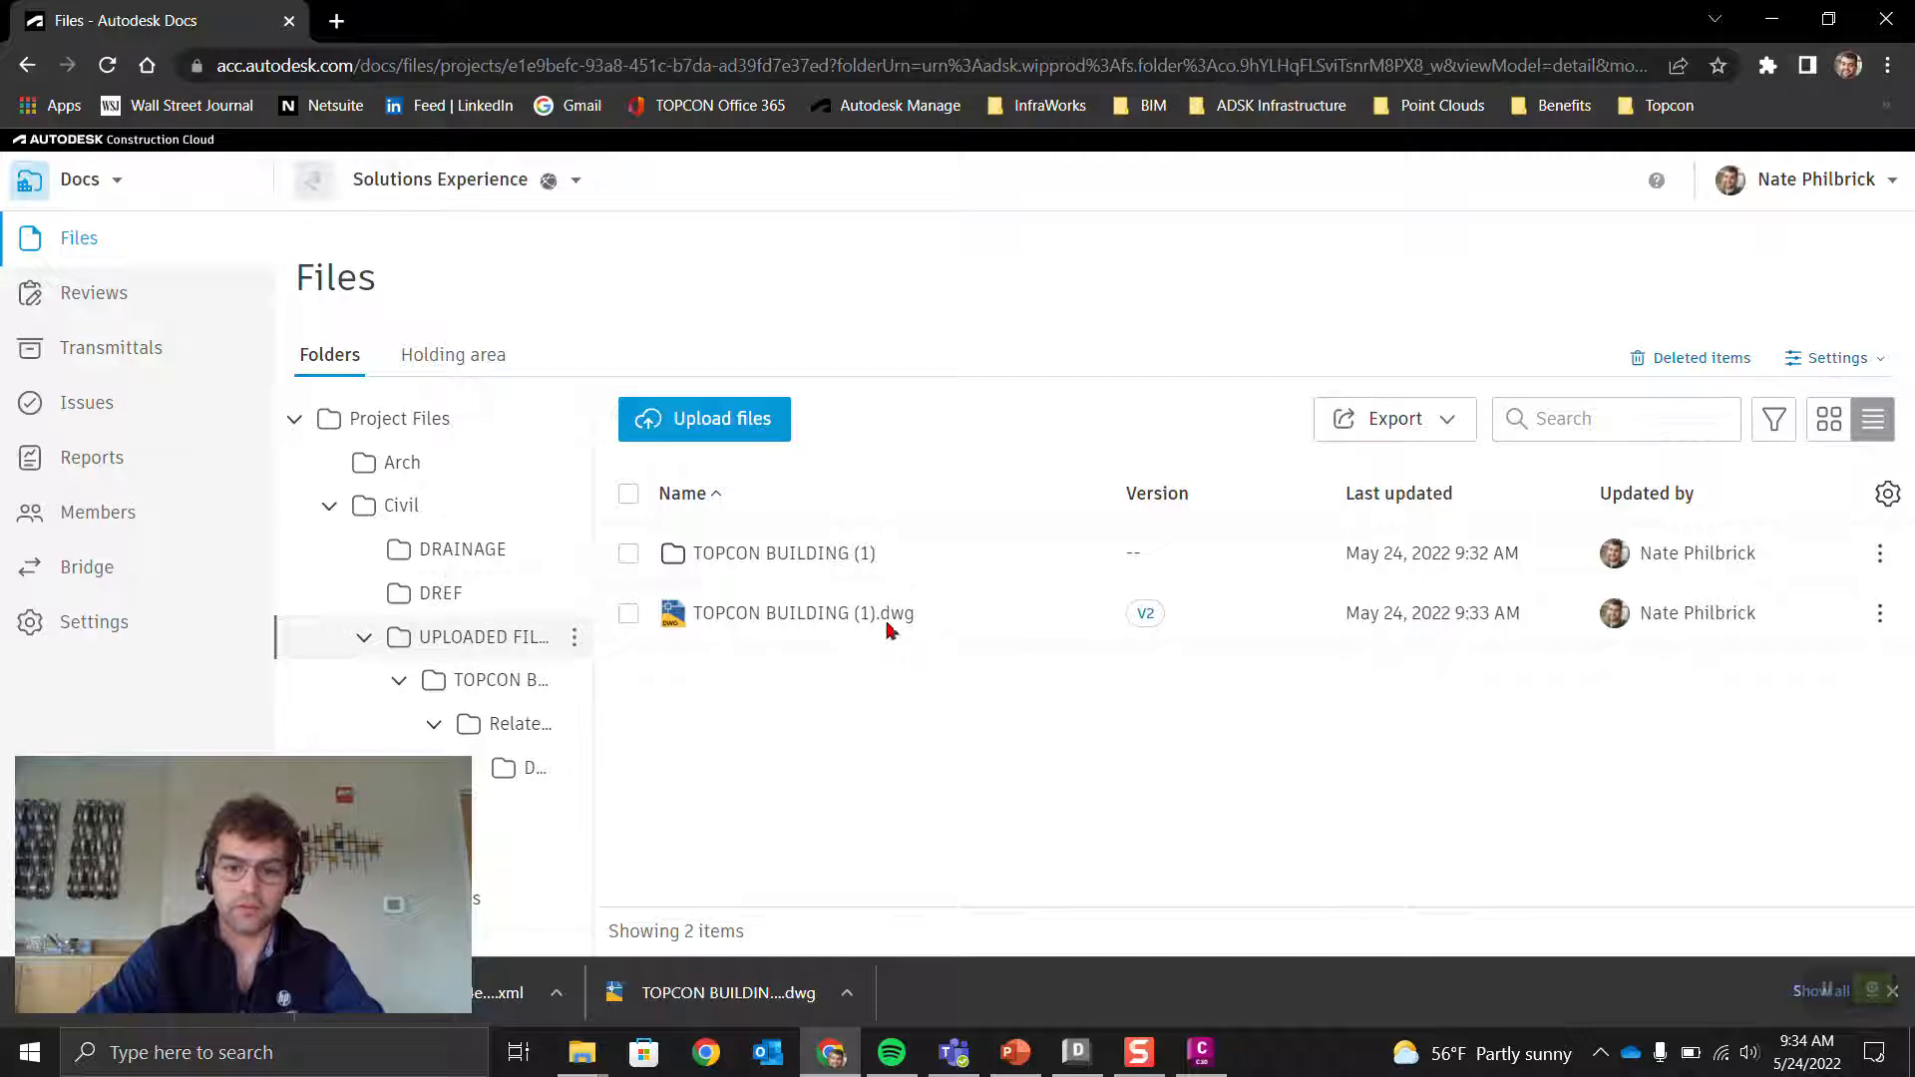
click(684, 432)
click(952, 360)
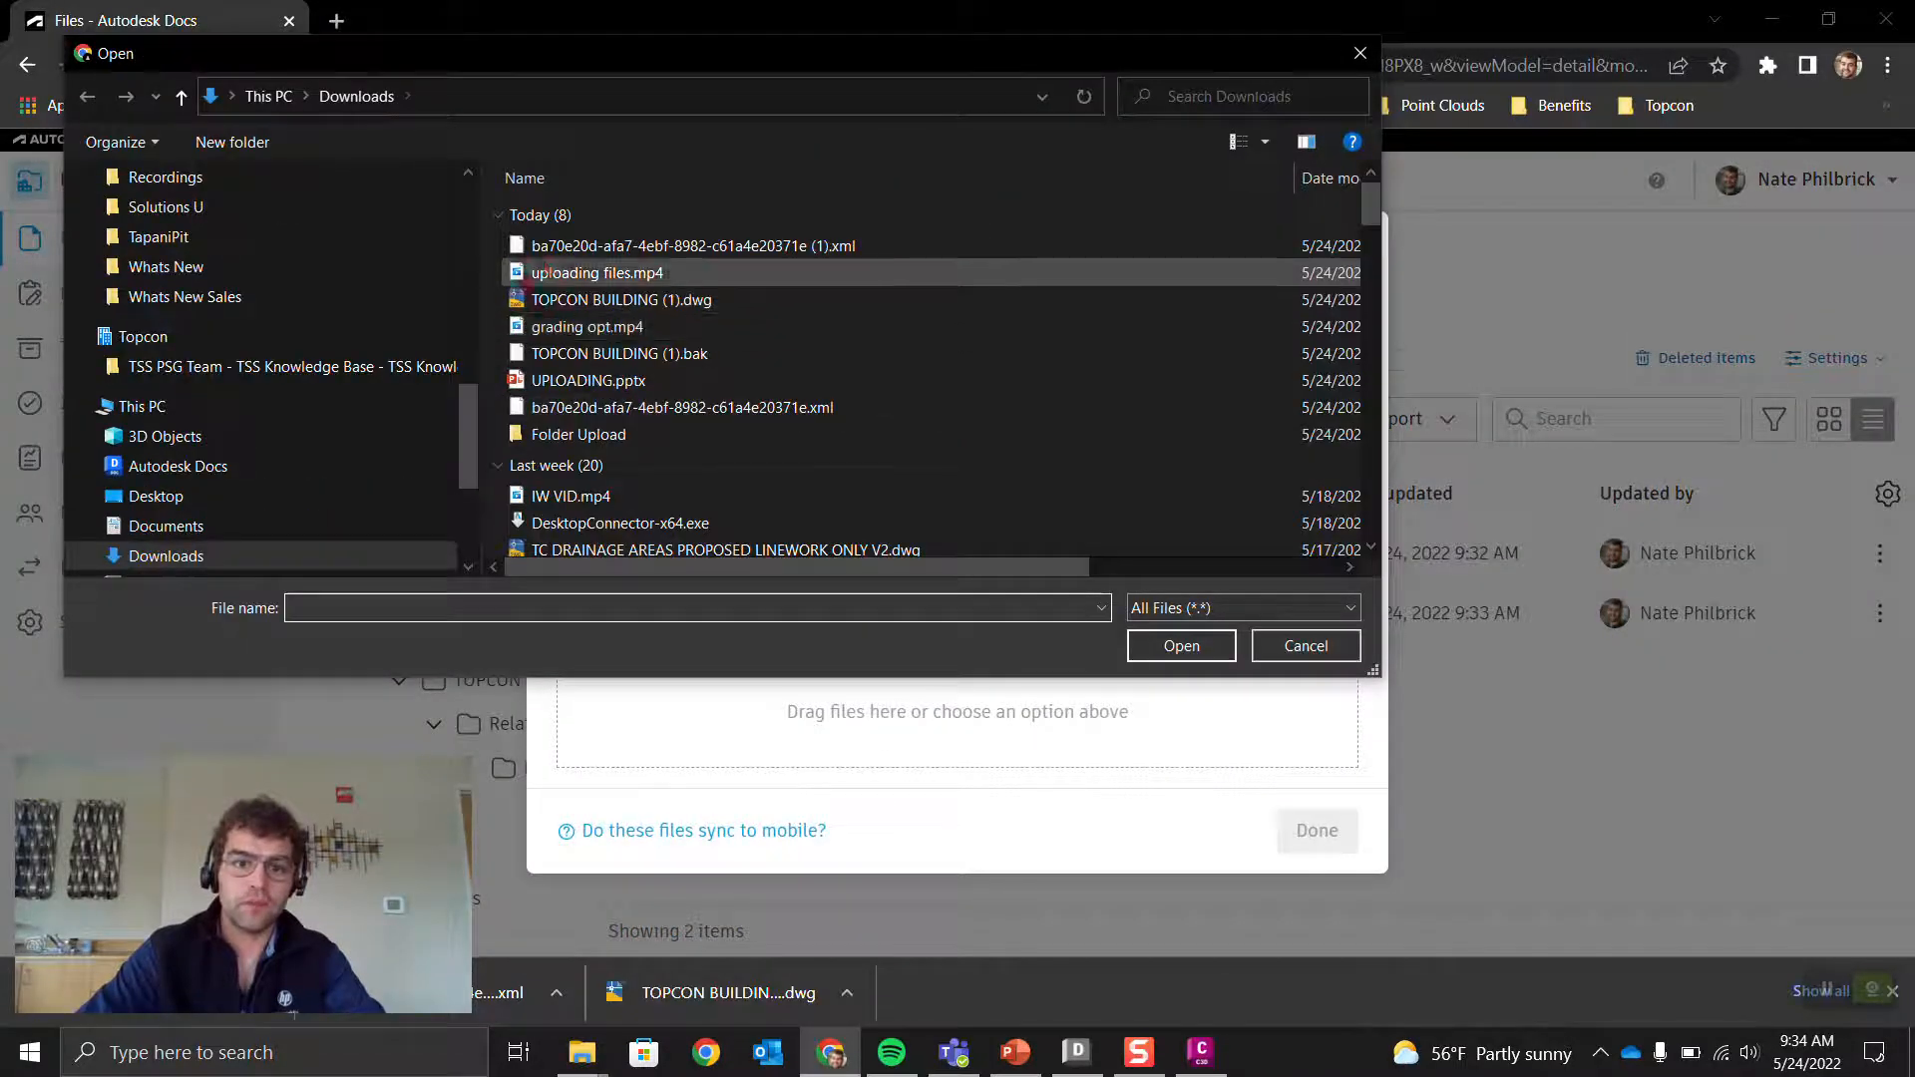
click(544, 250)
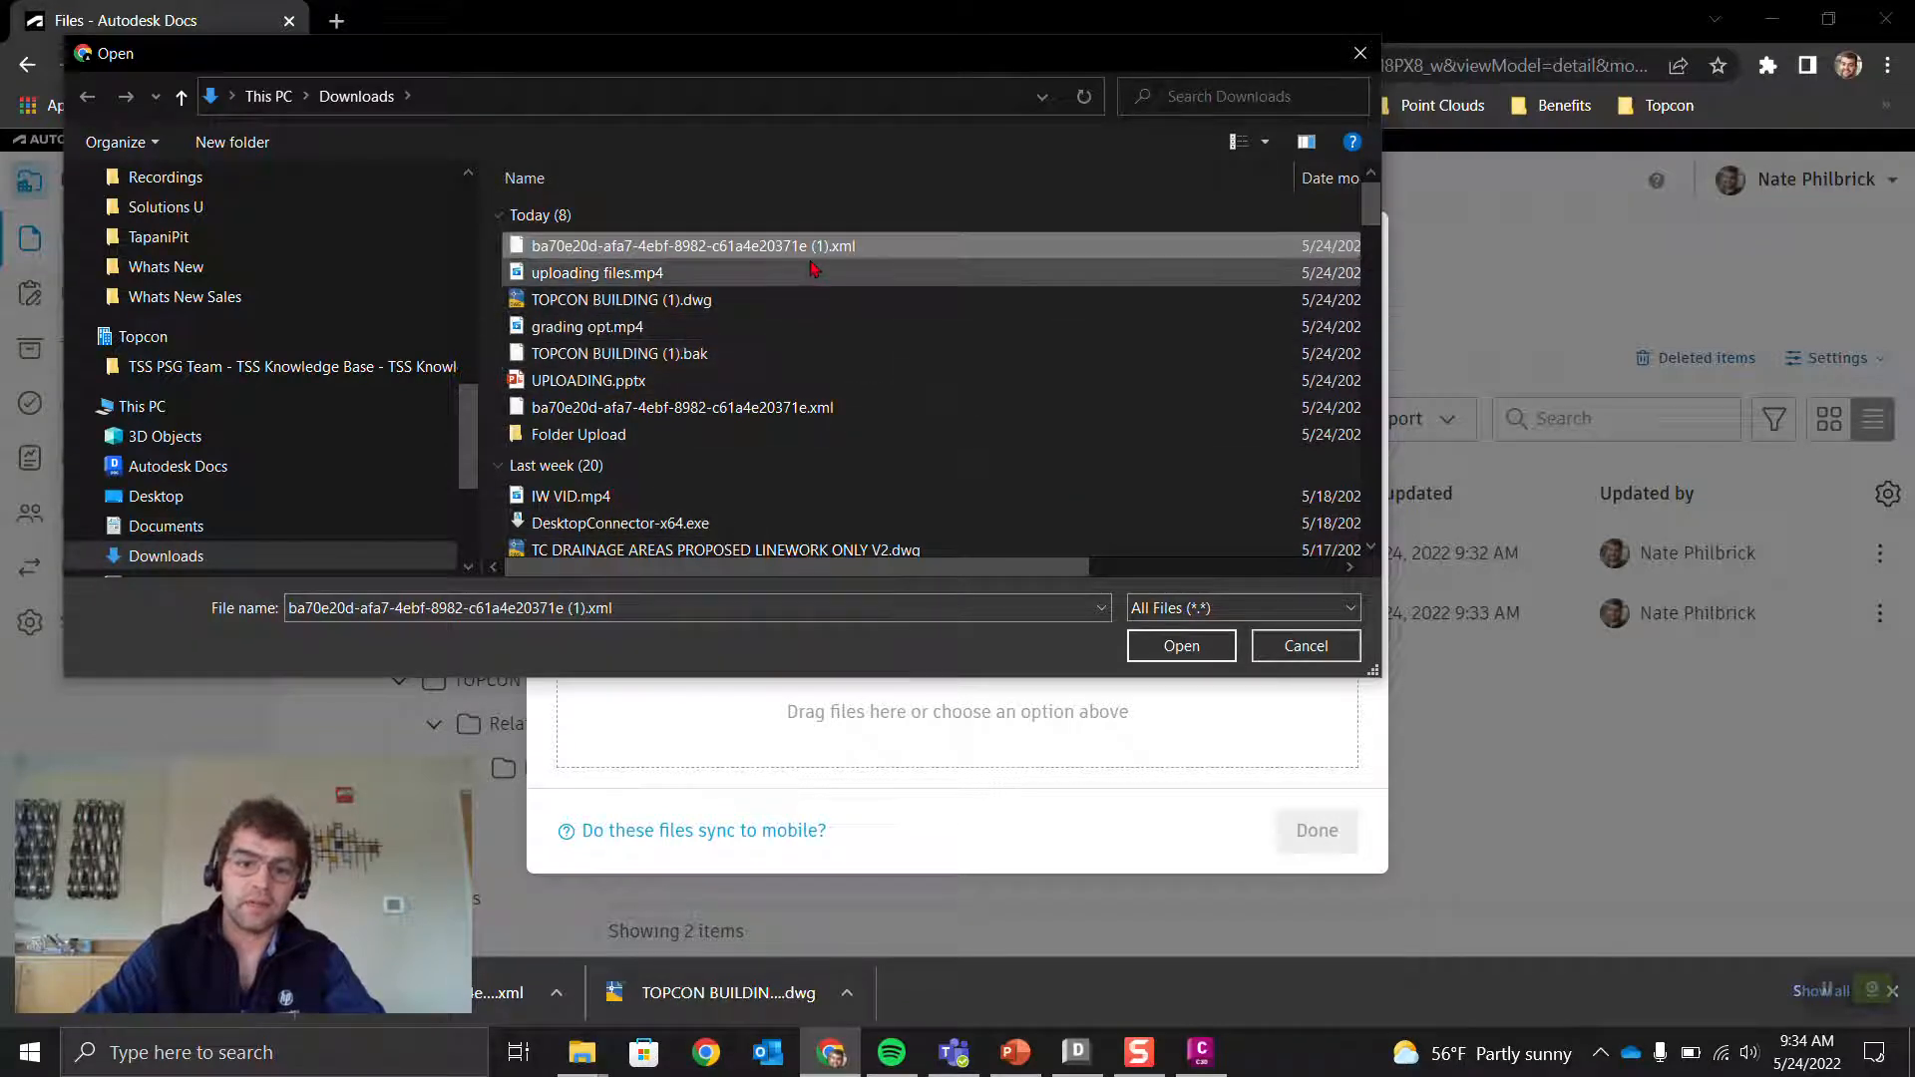
click(1177, 647)
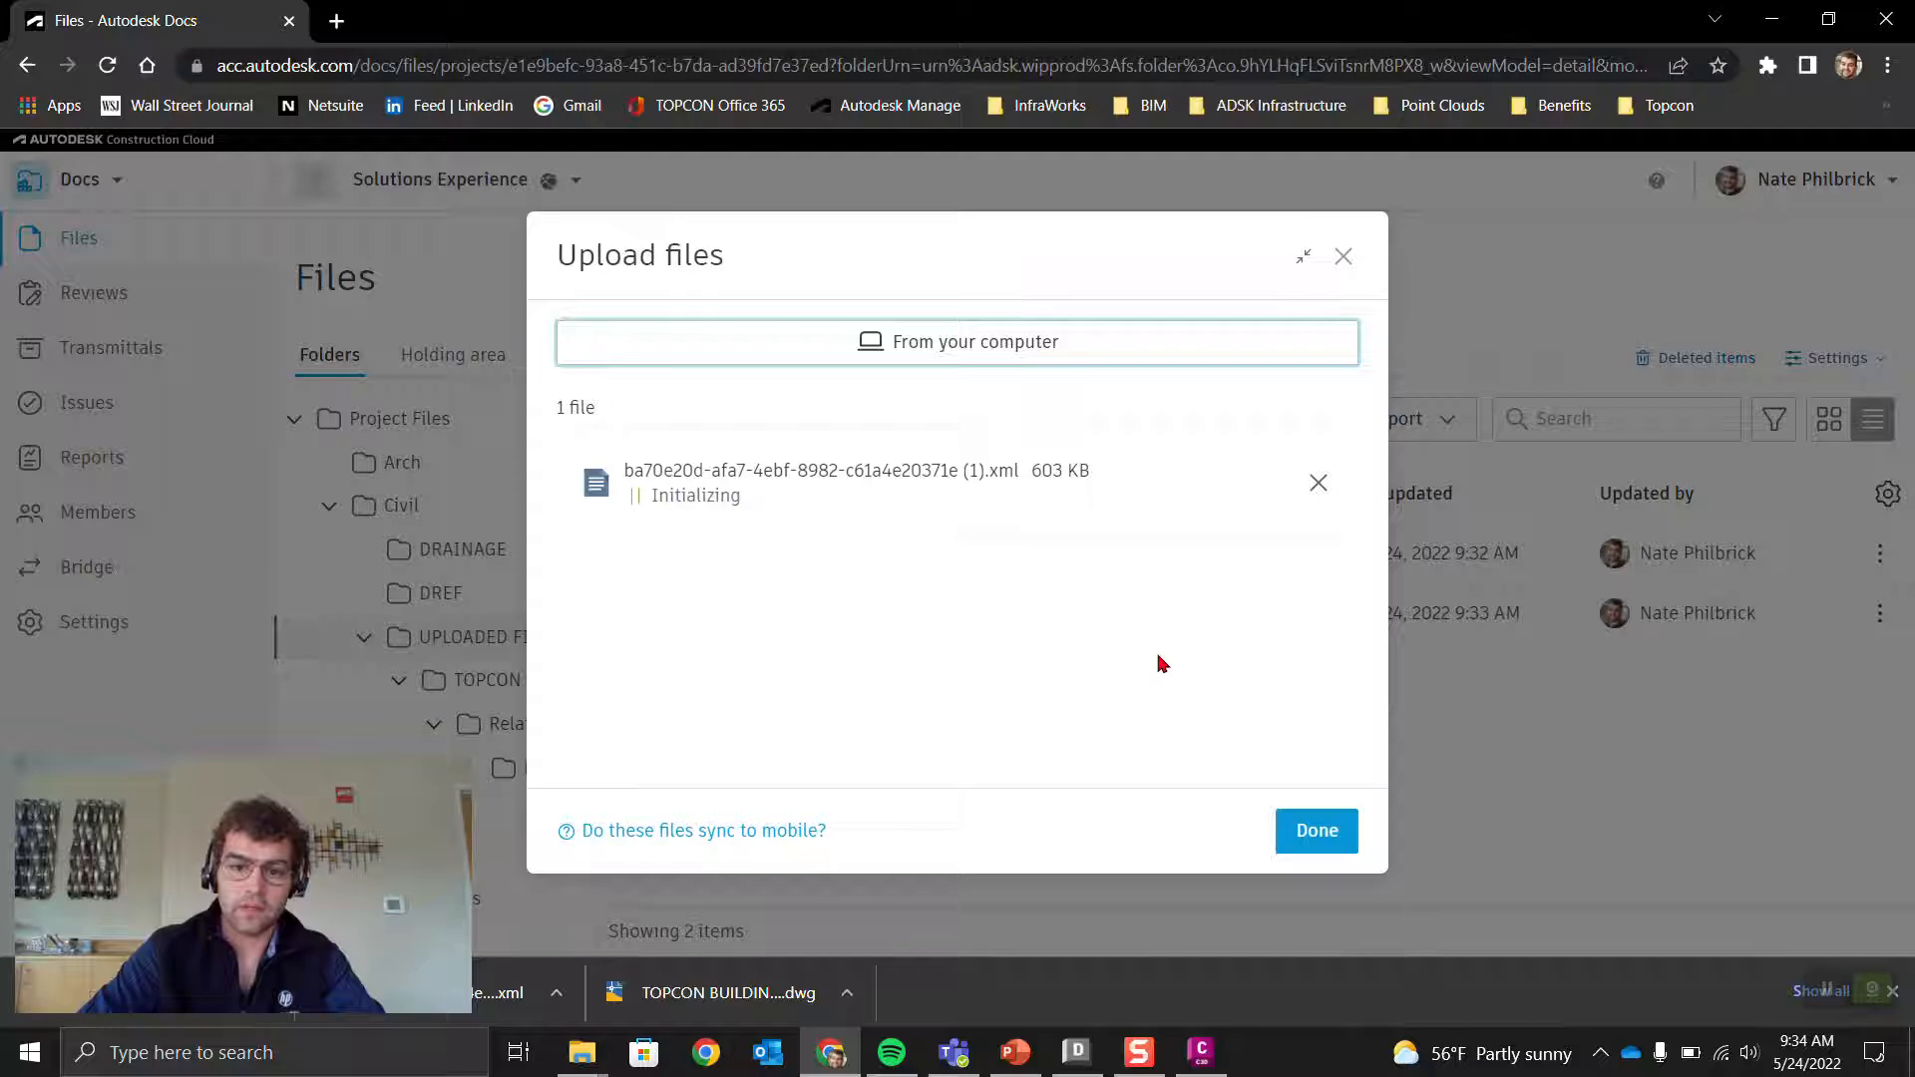
click(1337, 828)
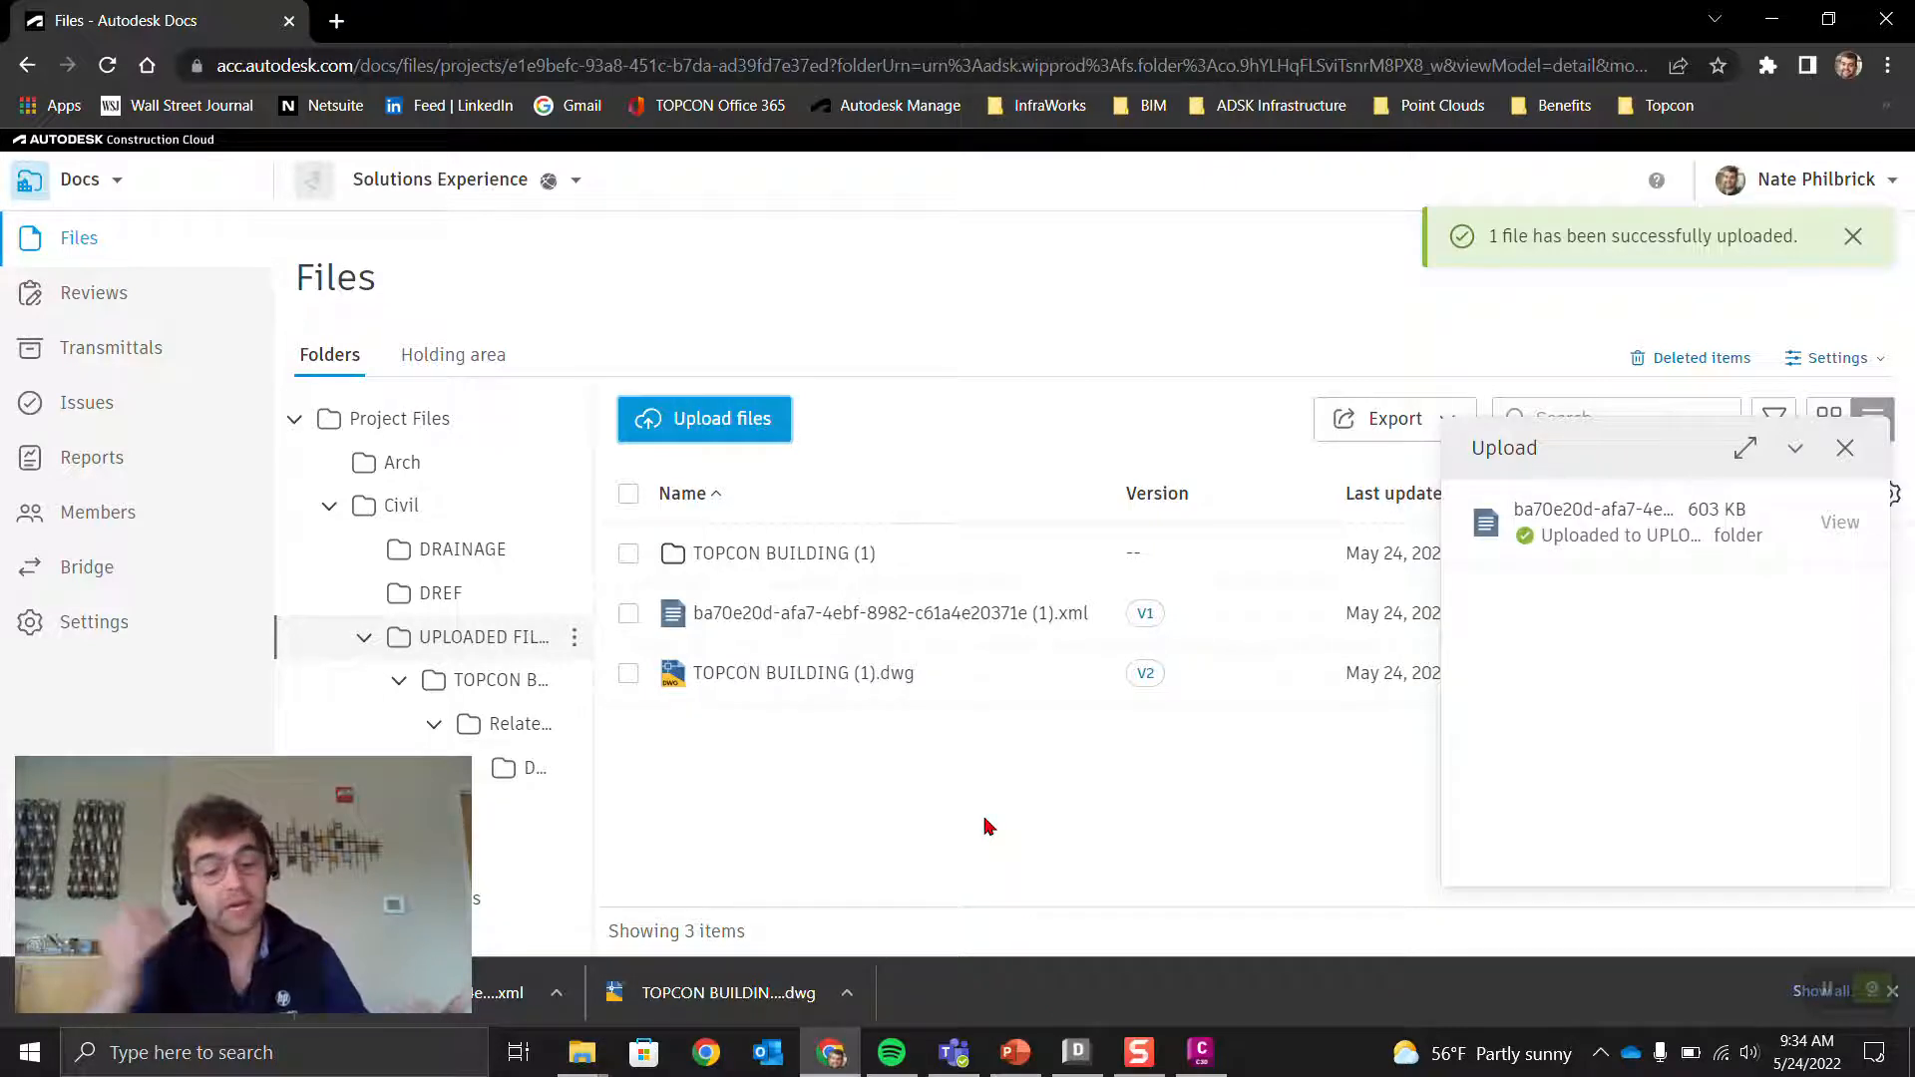
Step: Return to Civil 3D, refresh the Autodesk Docs UPLOADED FILES listing and open TOPCON BUILDING (1).dwg
click(1201, 1052)
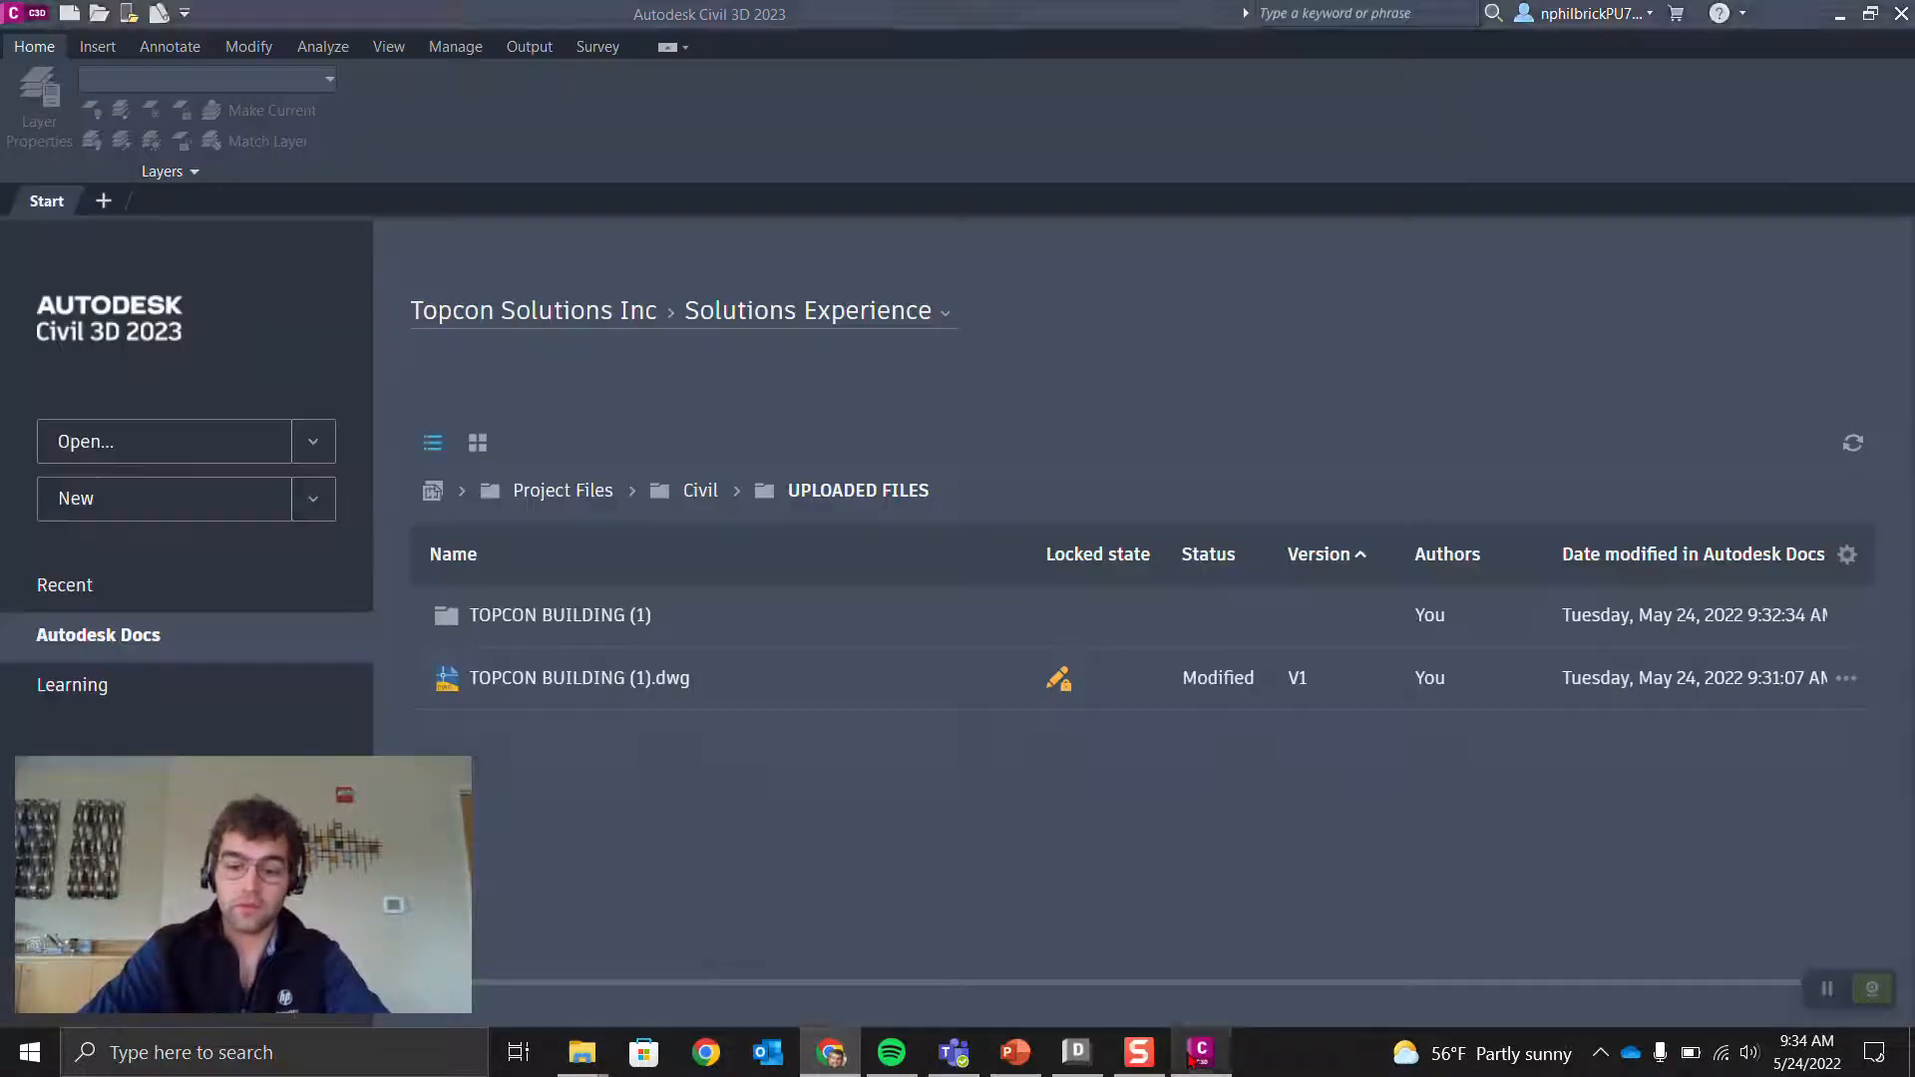
click(1866, 451)
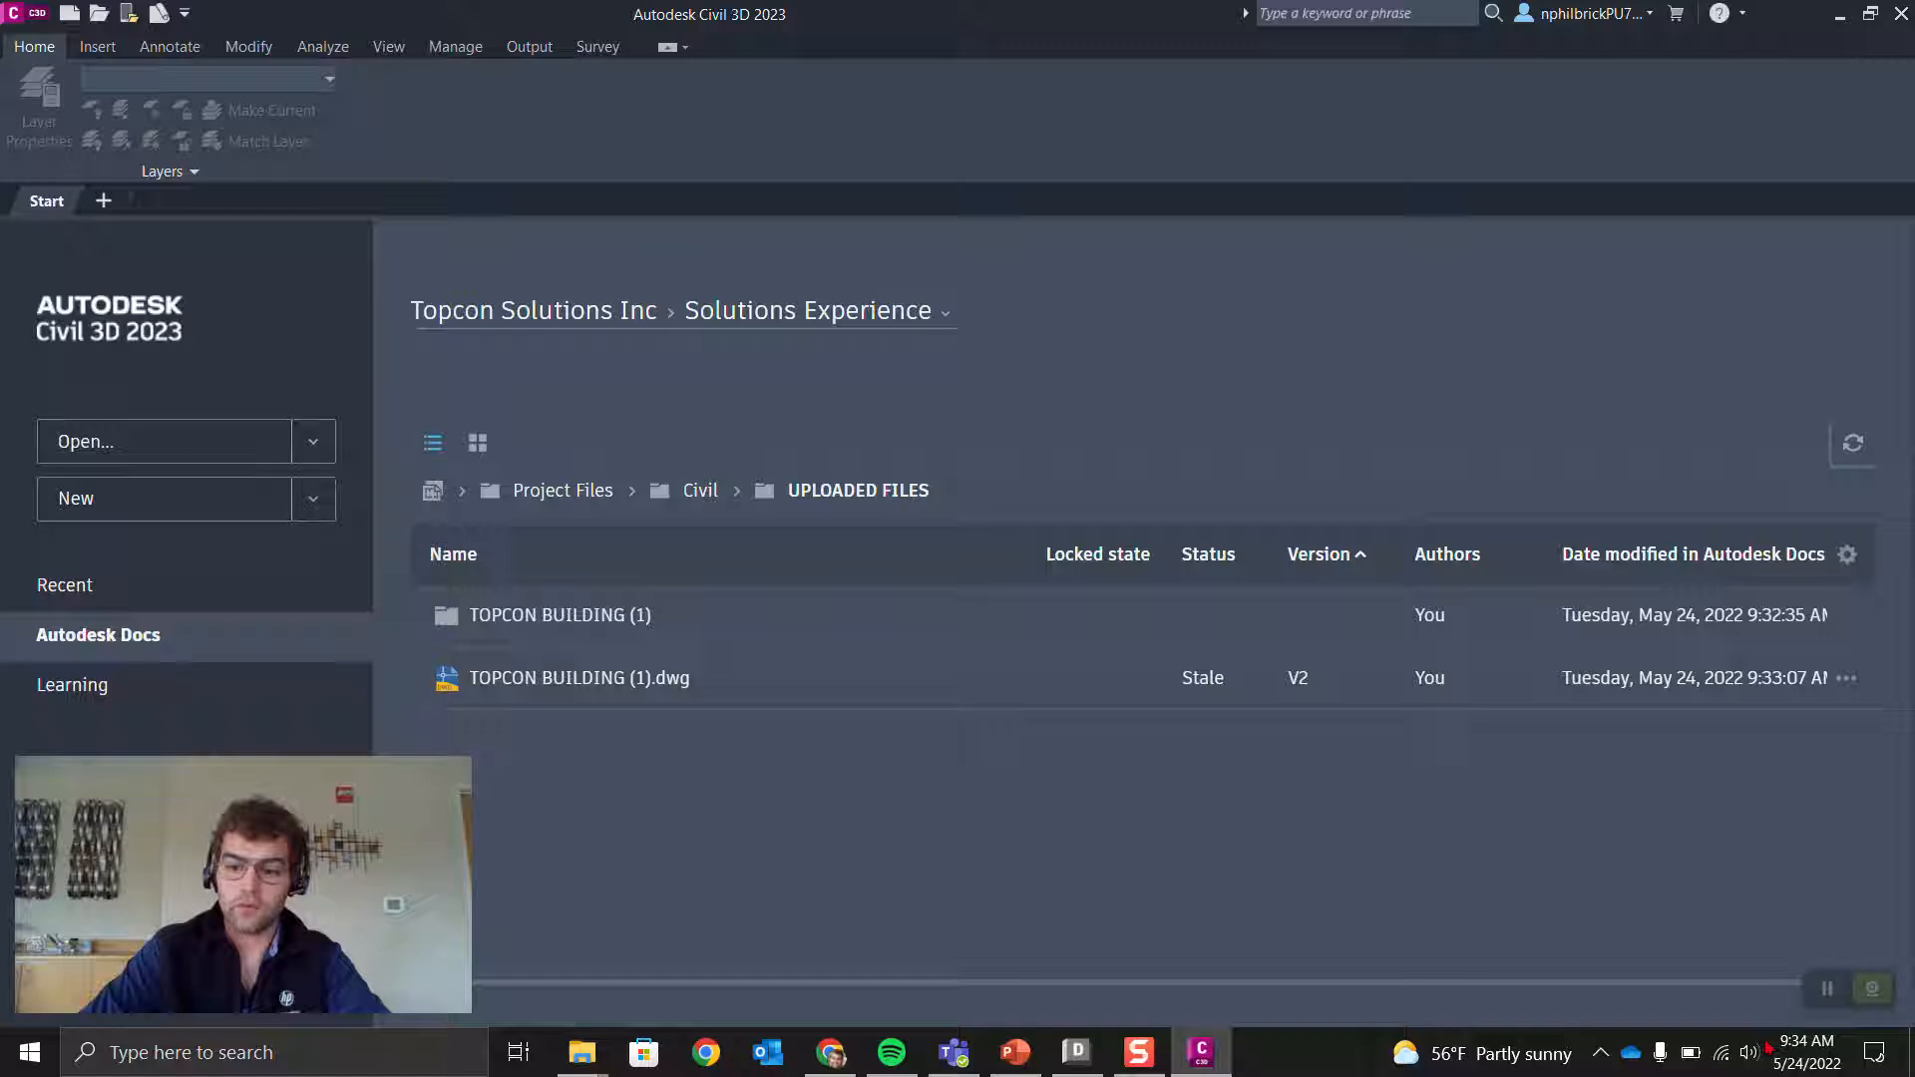
click(1601, 1054)
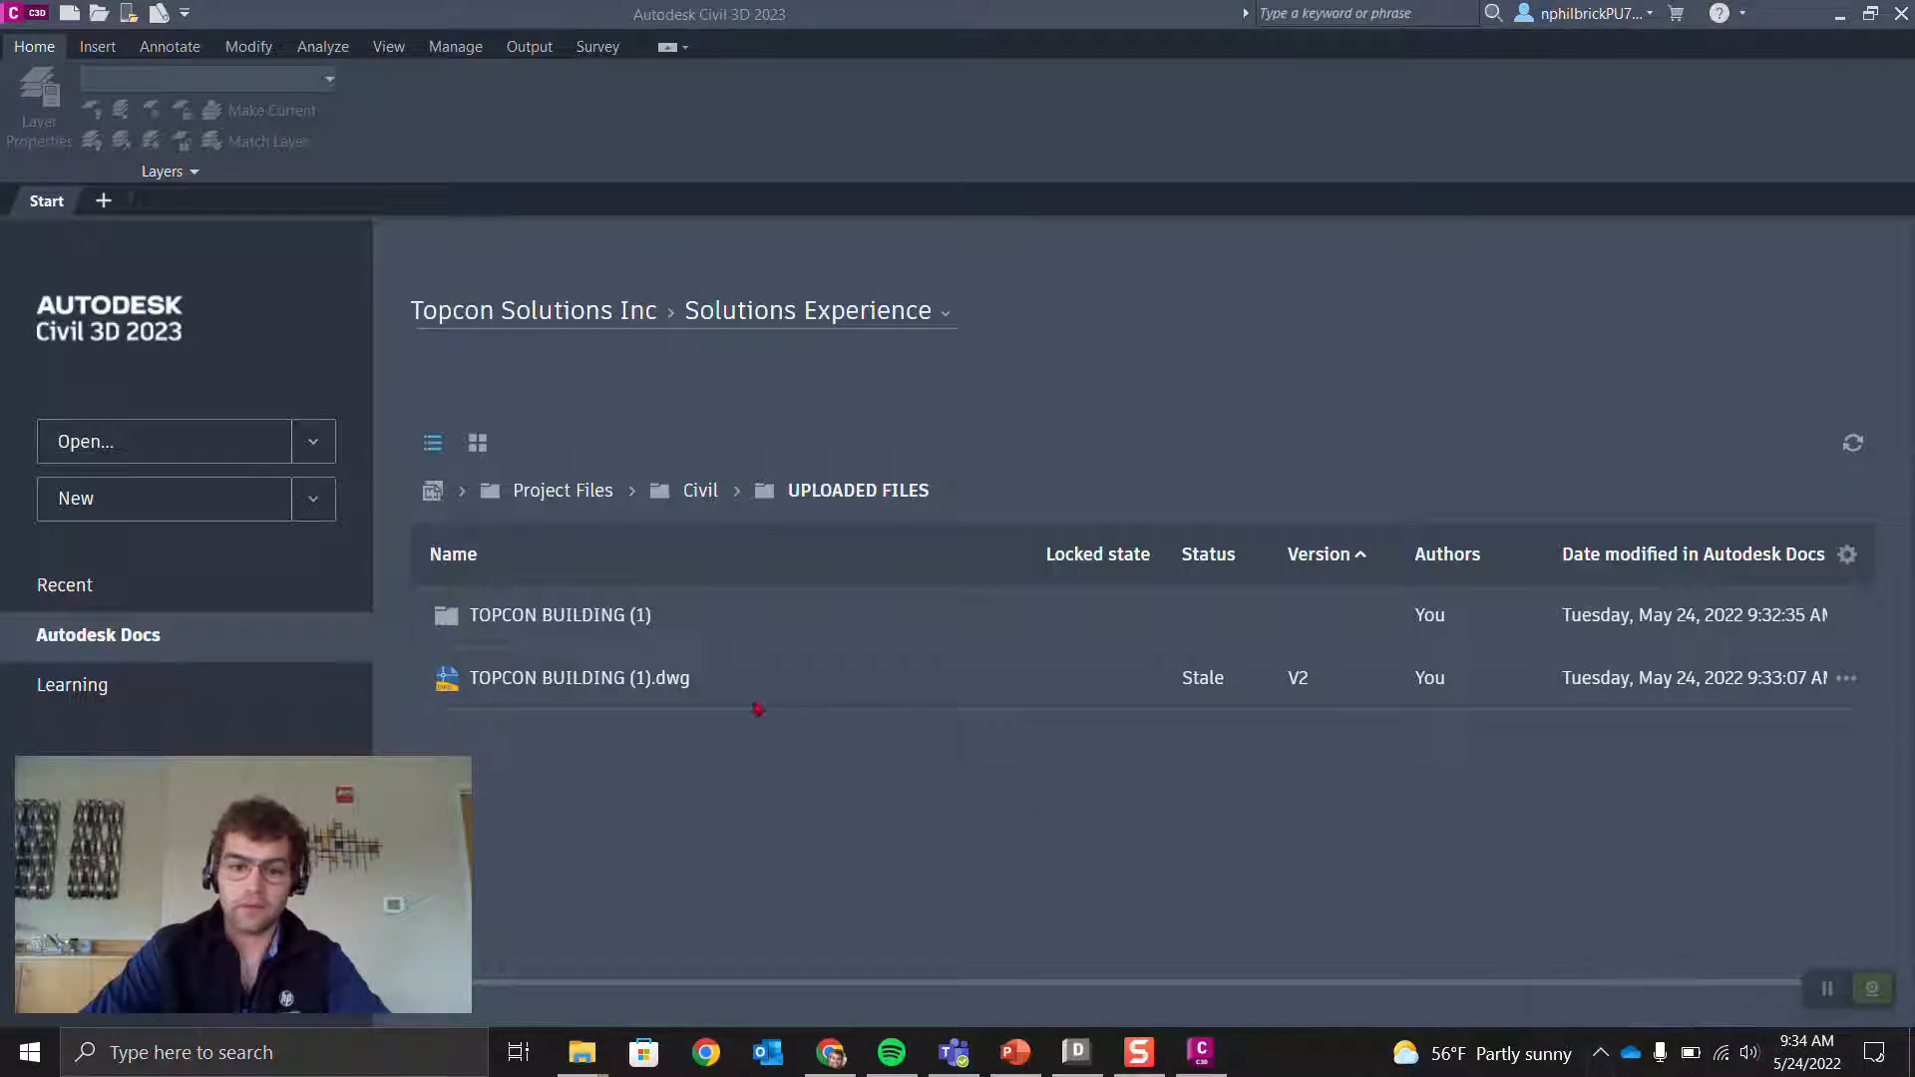
click(575, 669)
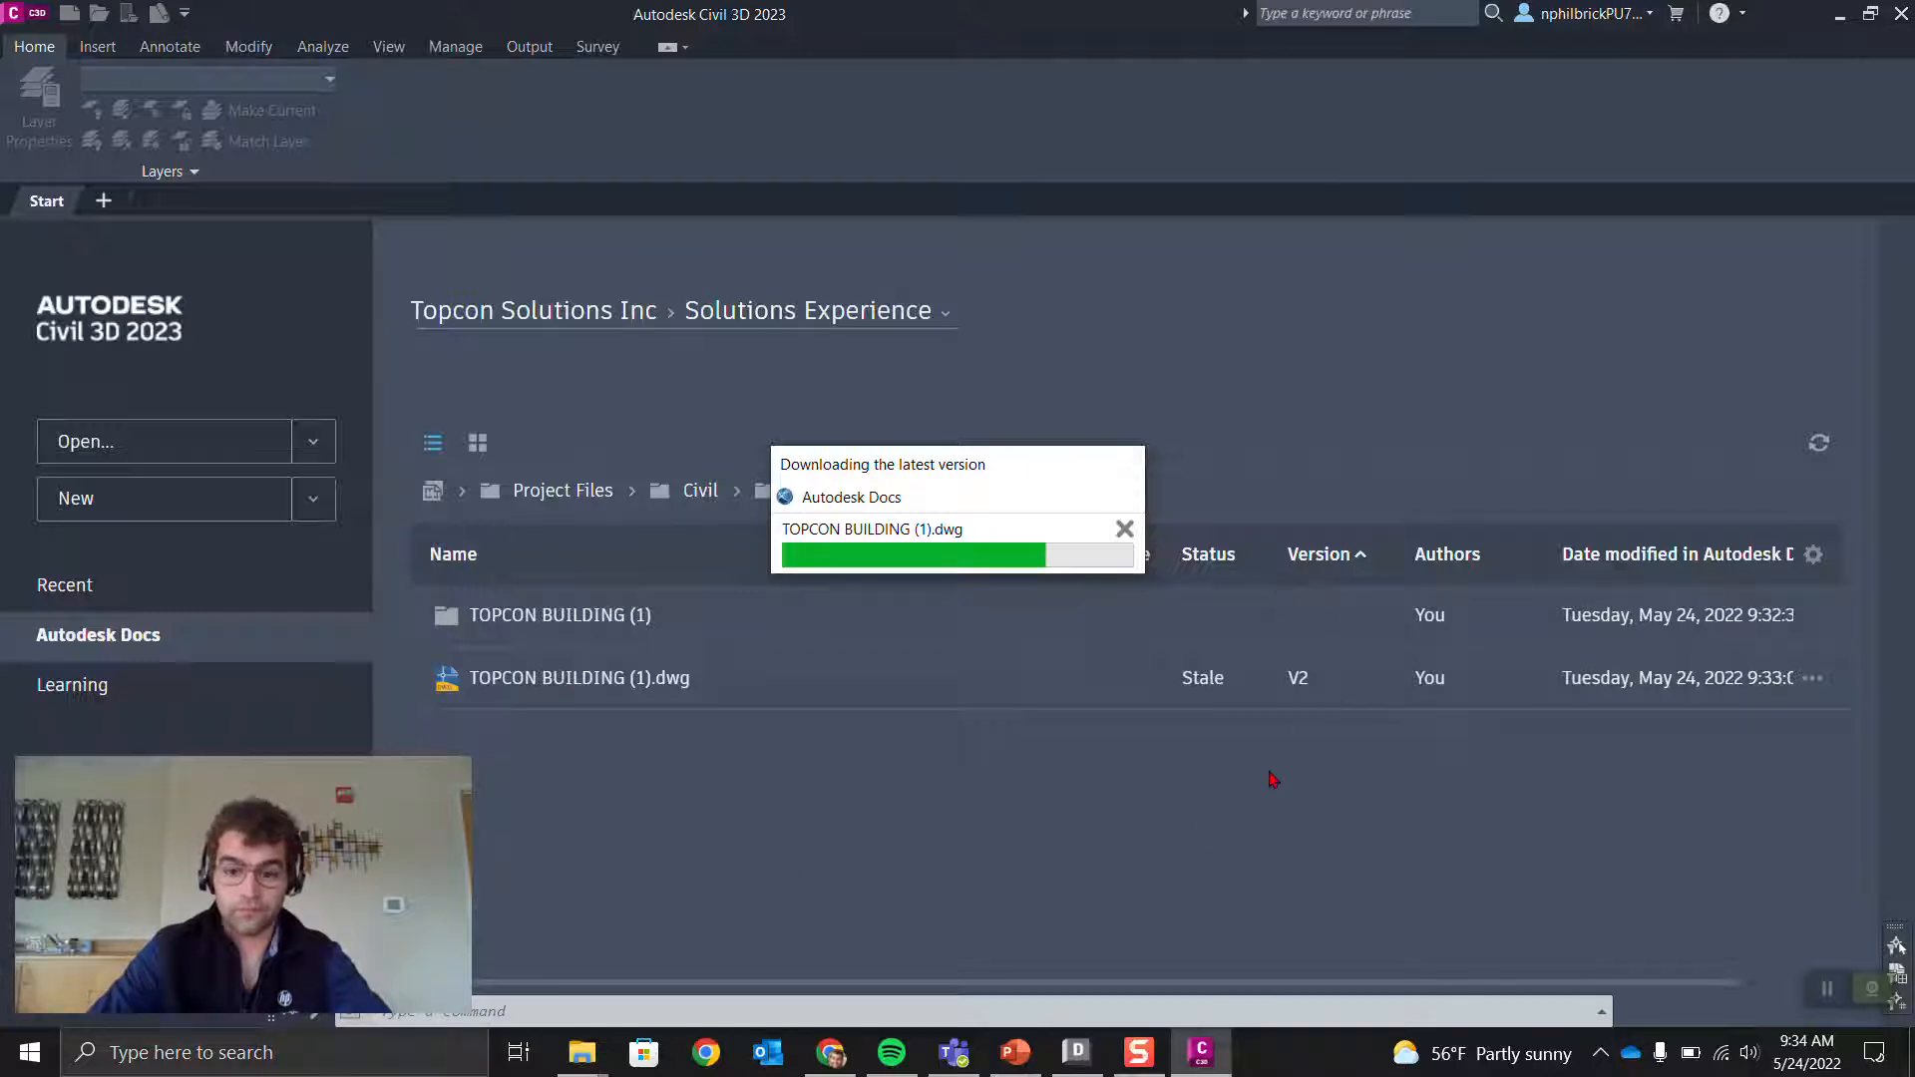
Step: Switch to the UPLOADED FILES folder in File Explorer, refresh it and check for the uploaded XML file
mouse_move(582, 1052)
click(669, 904)
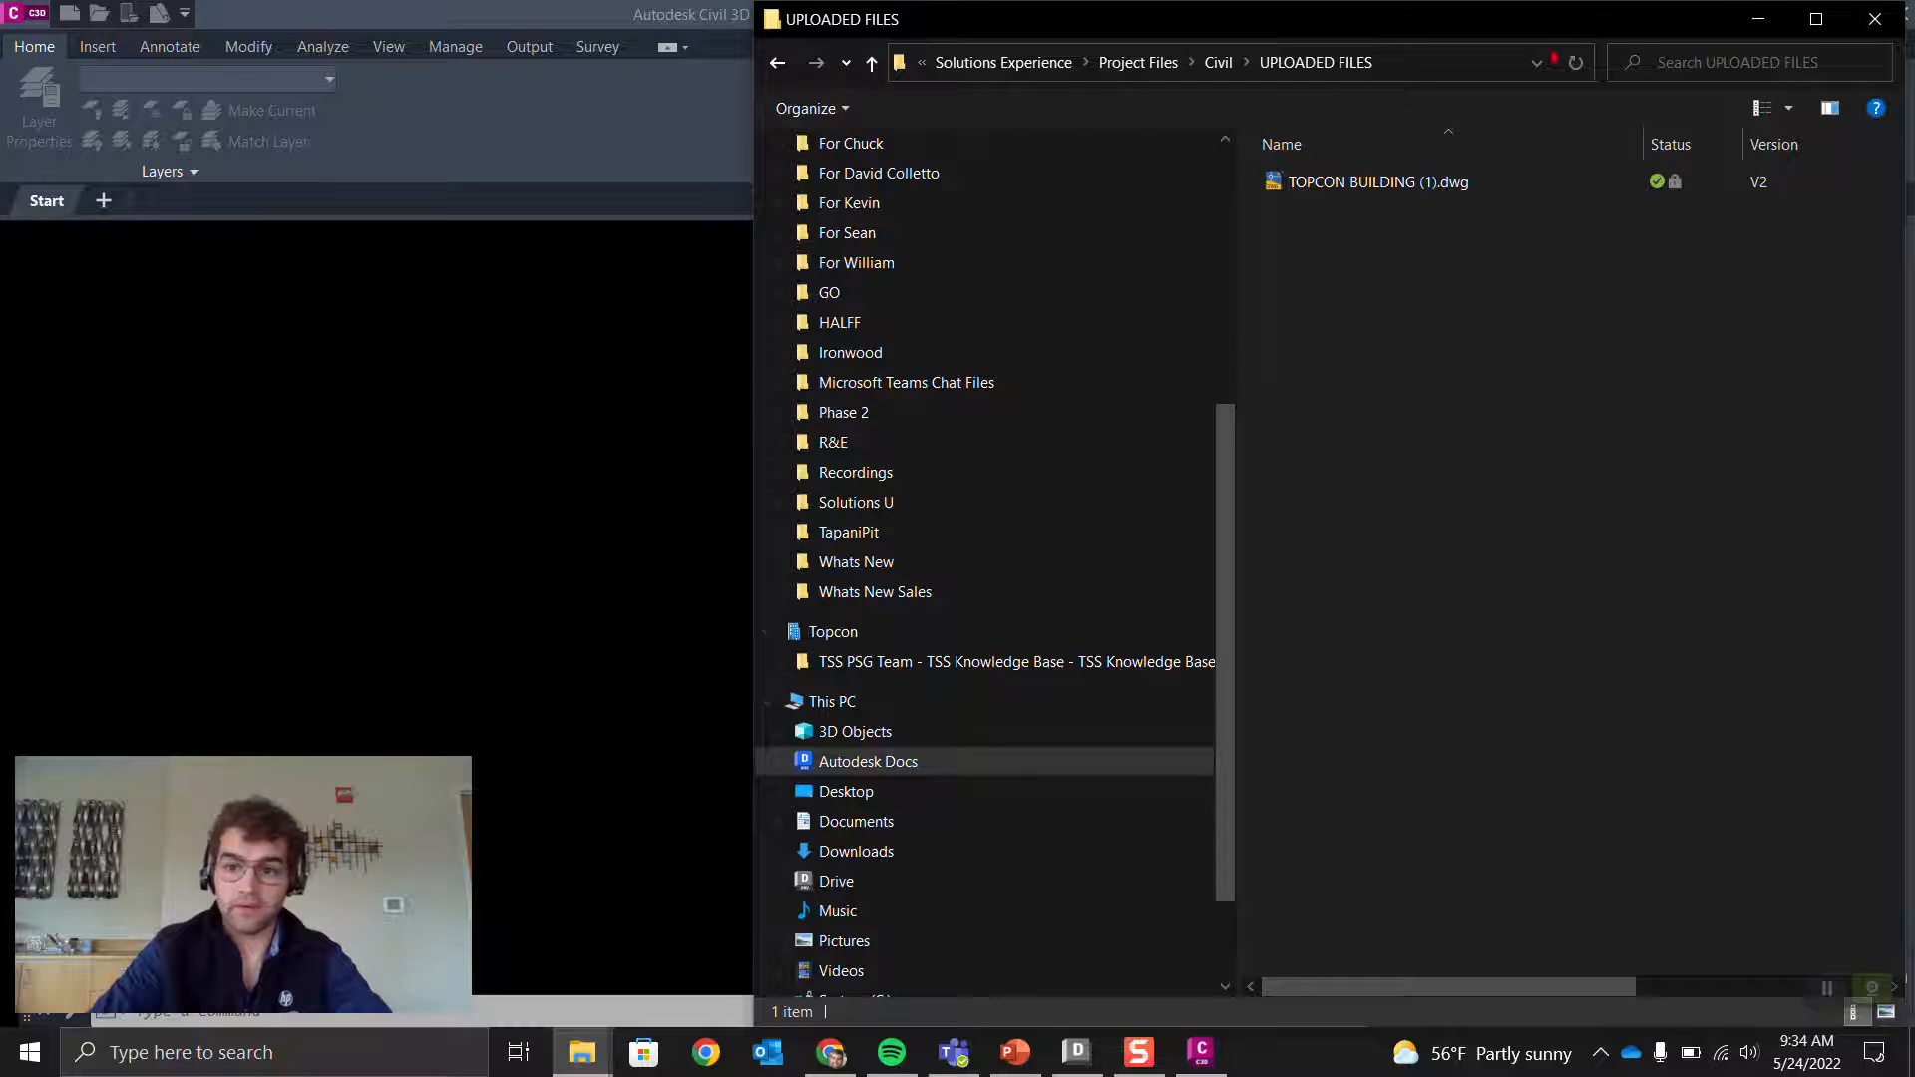
click(1576, 62)
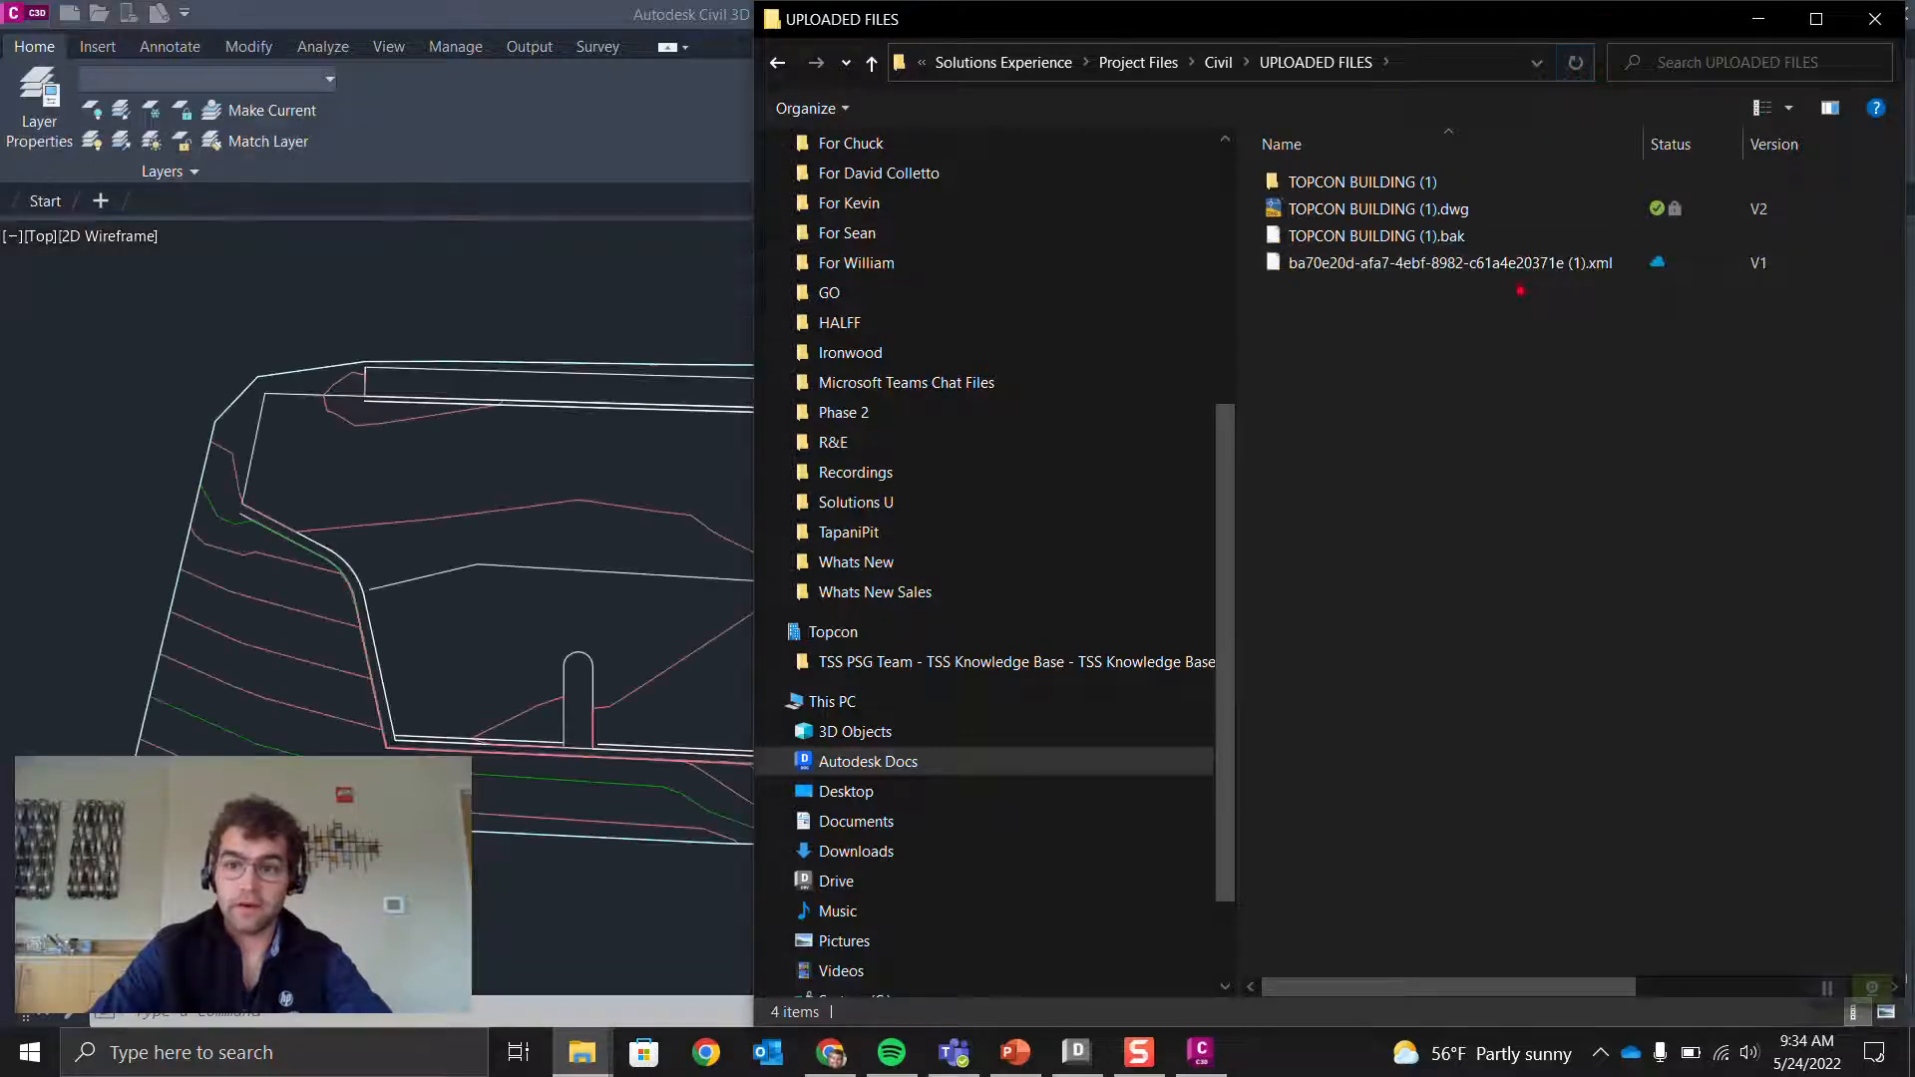
click(1497, 265)
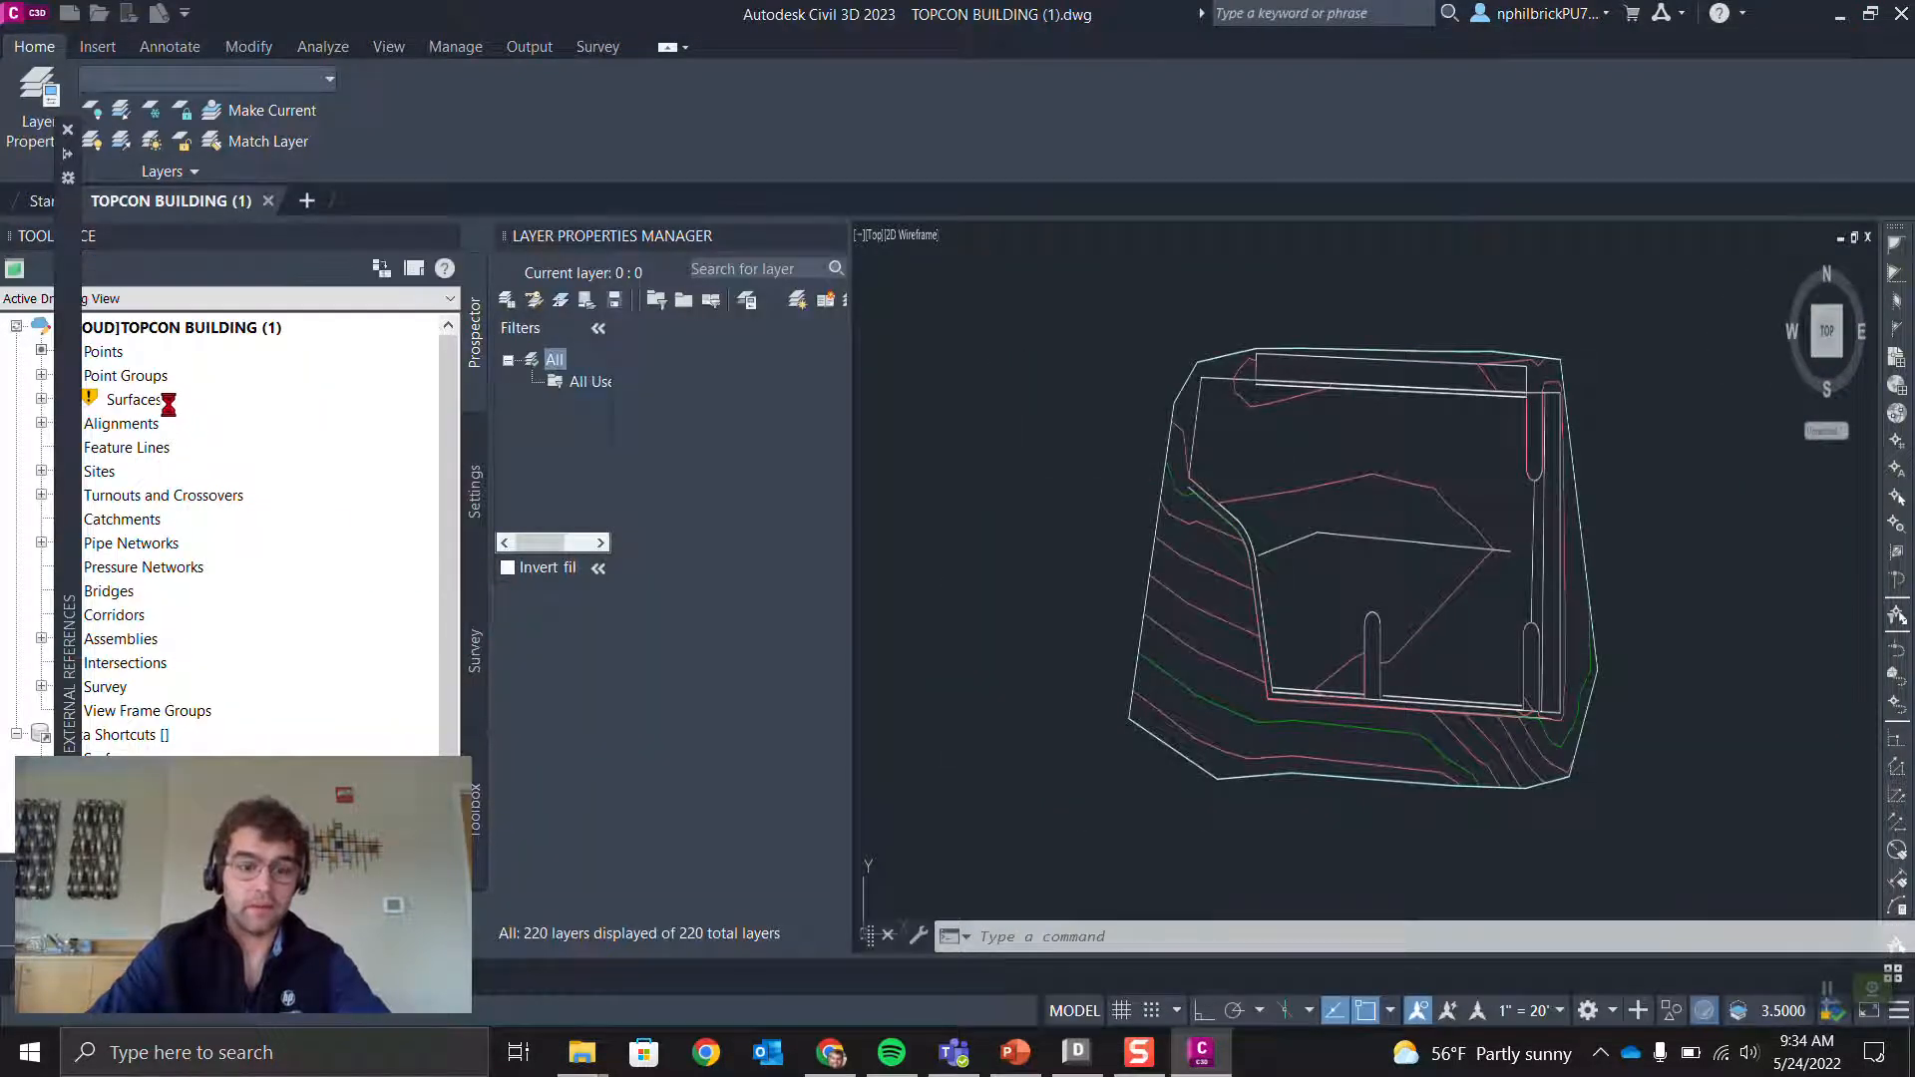
Step: In the reopened TOPCON BUILDING (1) drawing, expand Surfaces and open the FG surface's properties
click(146, 420)
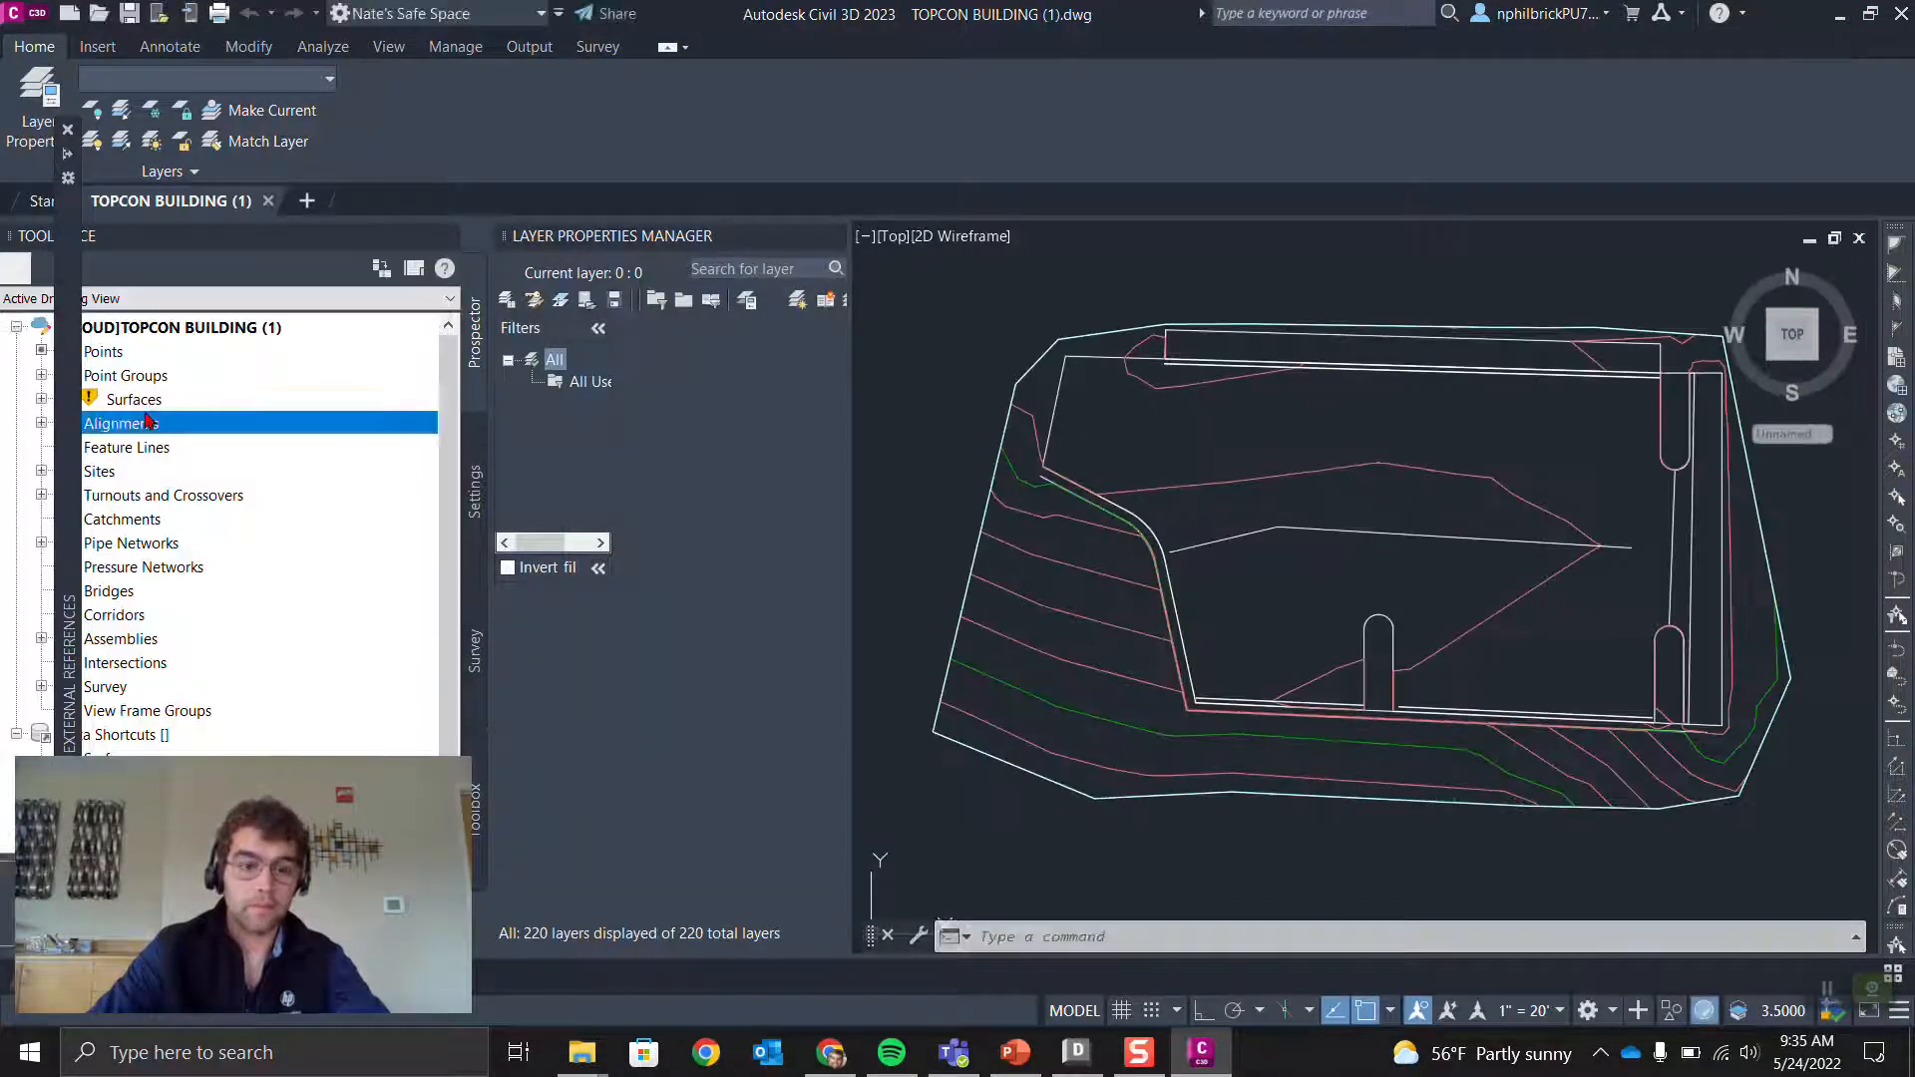
click(154, 404)
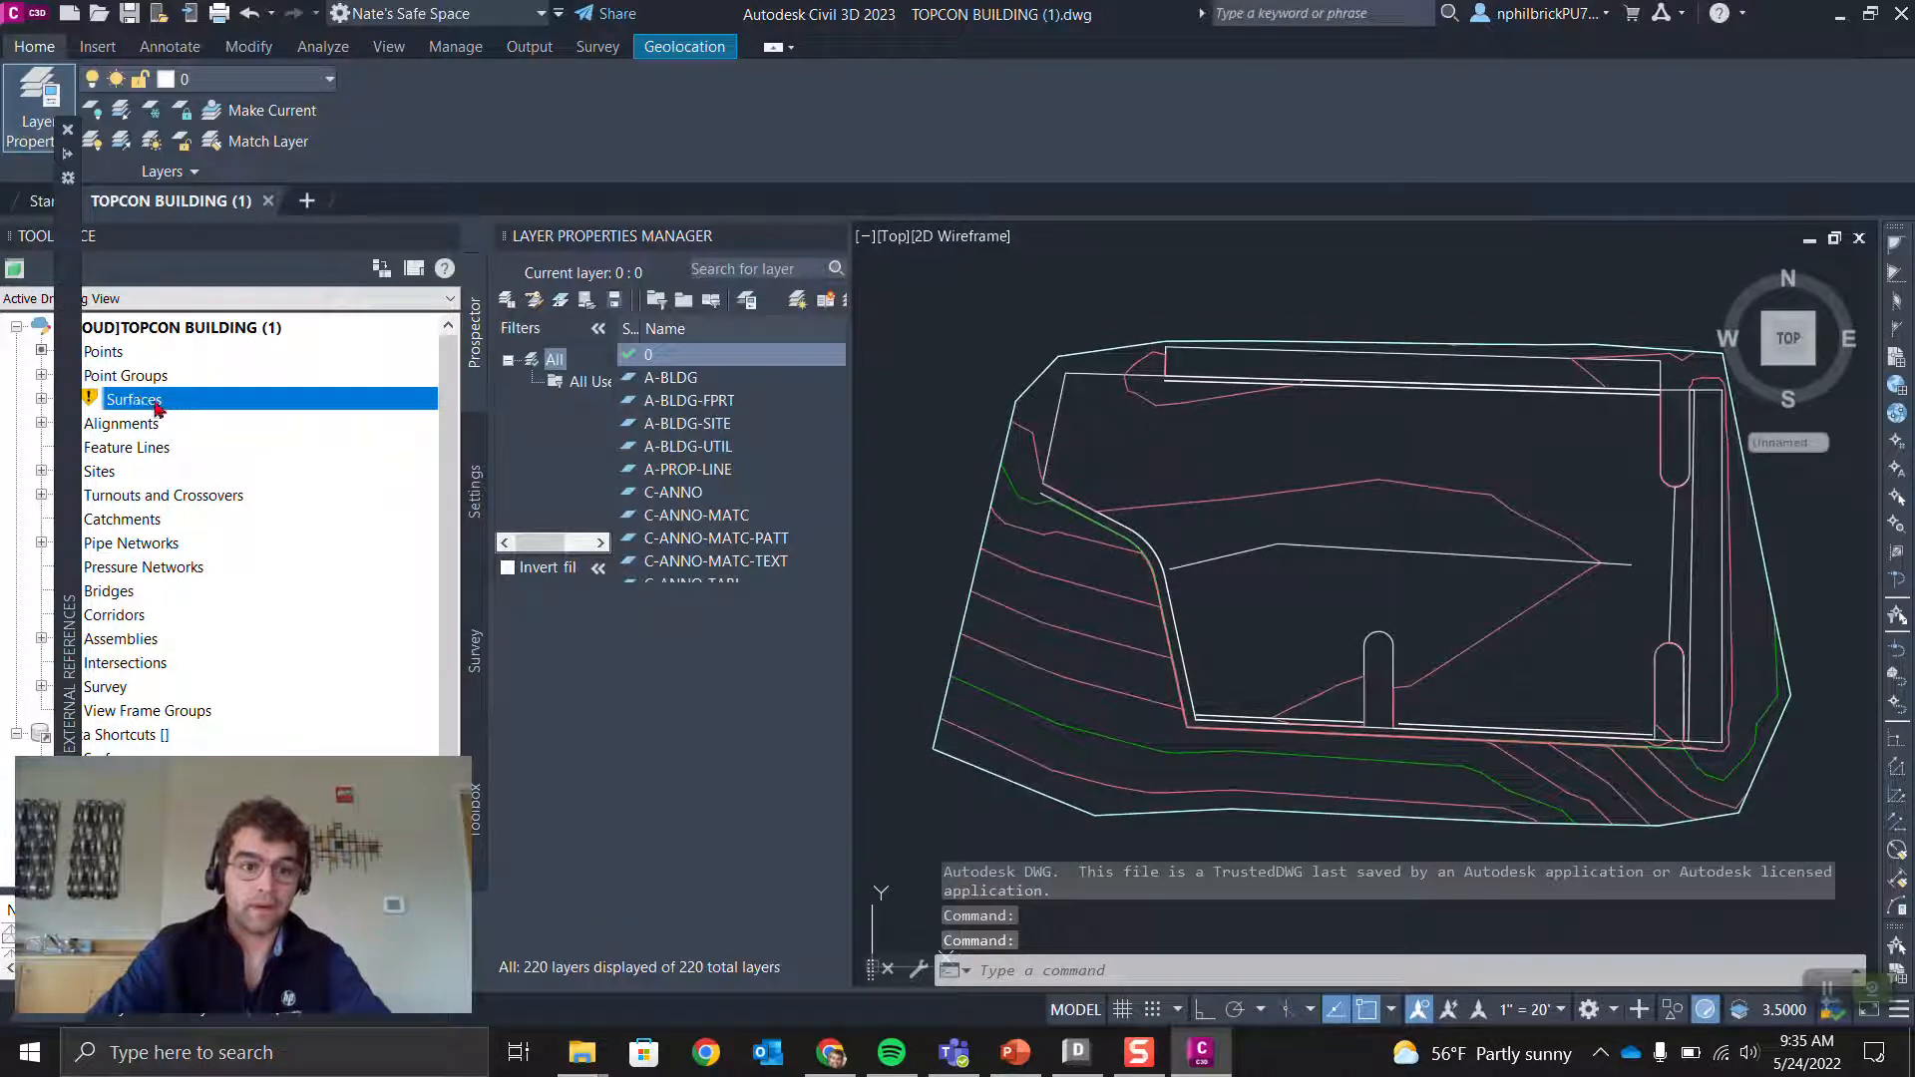
right_click(157, 406)
click(46, 404)
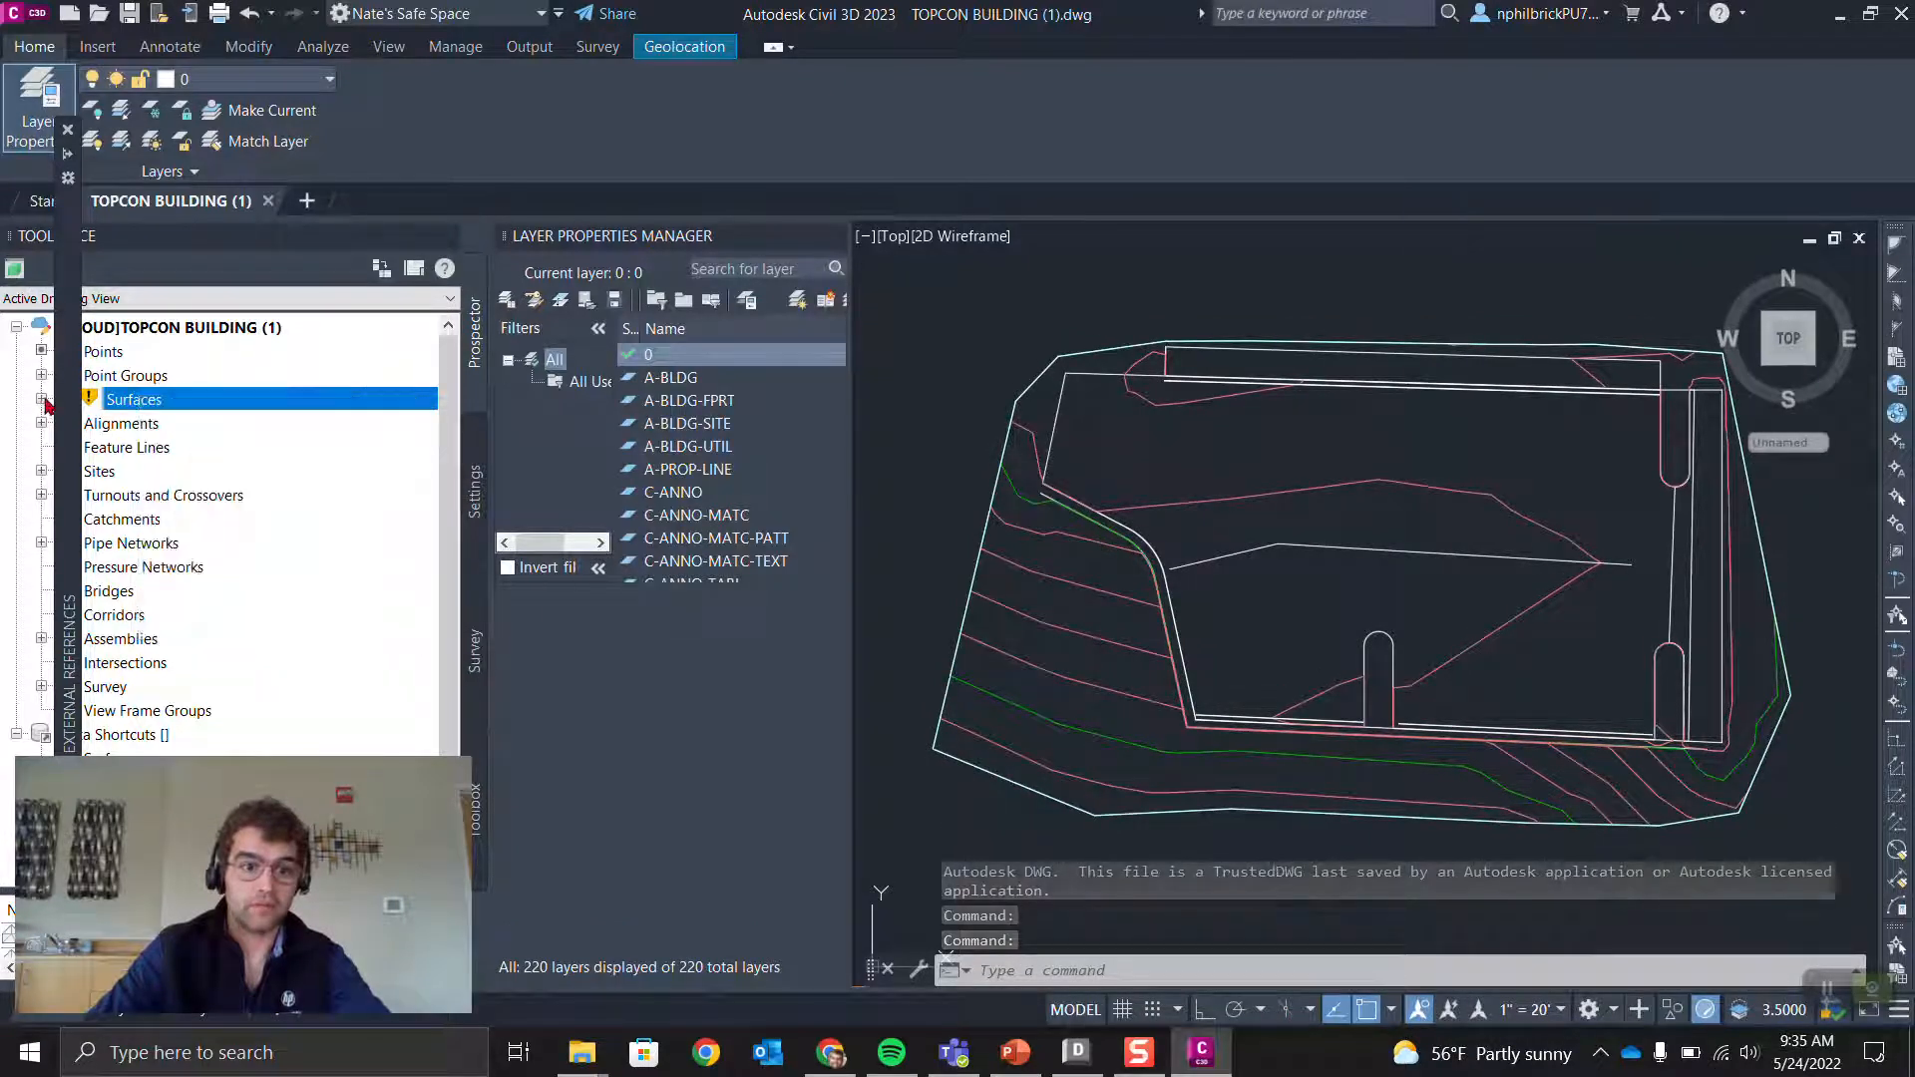
right_click(149, 449)
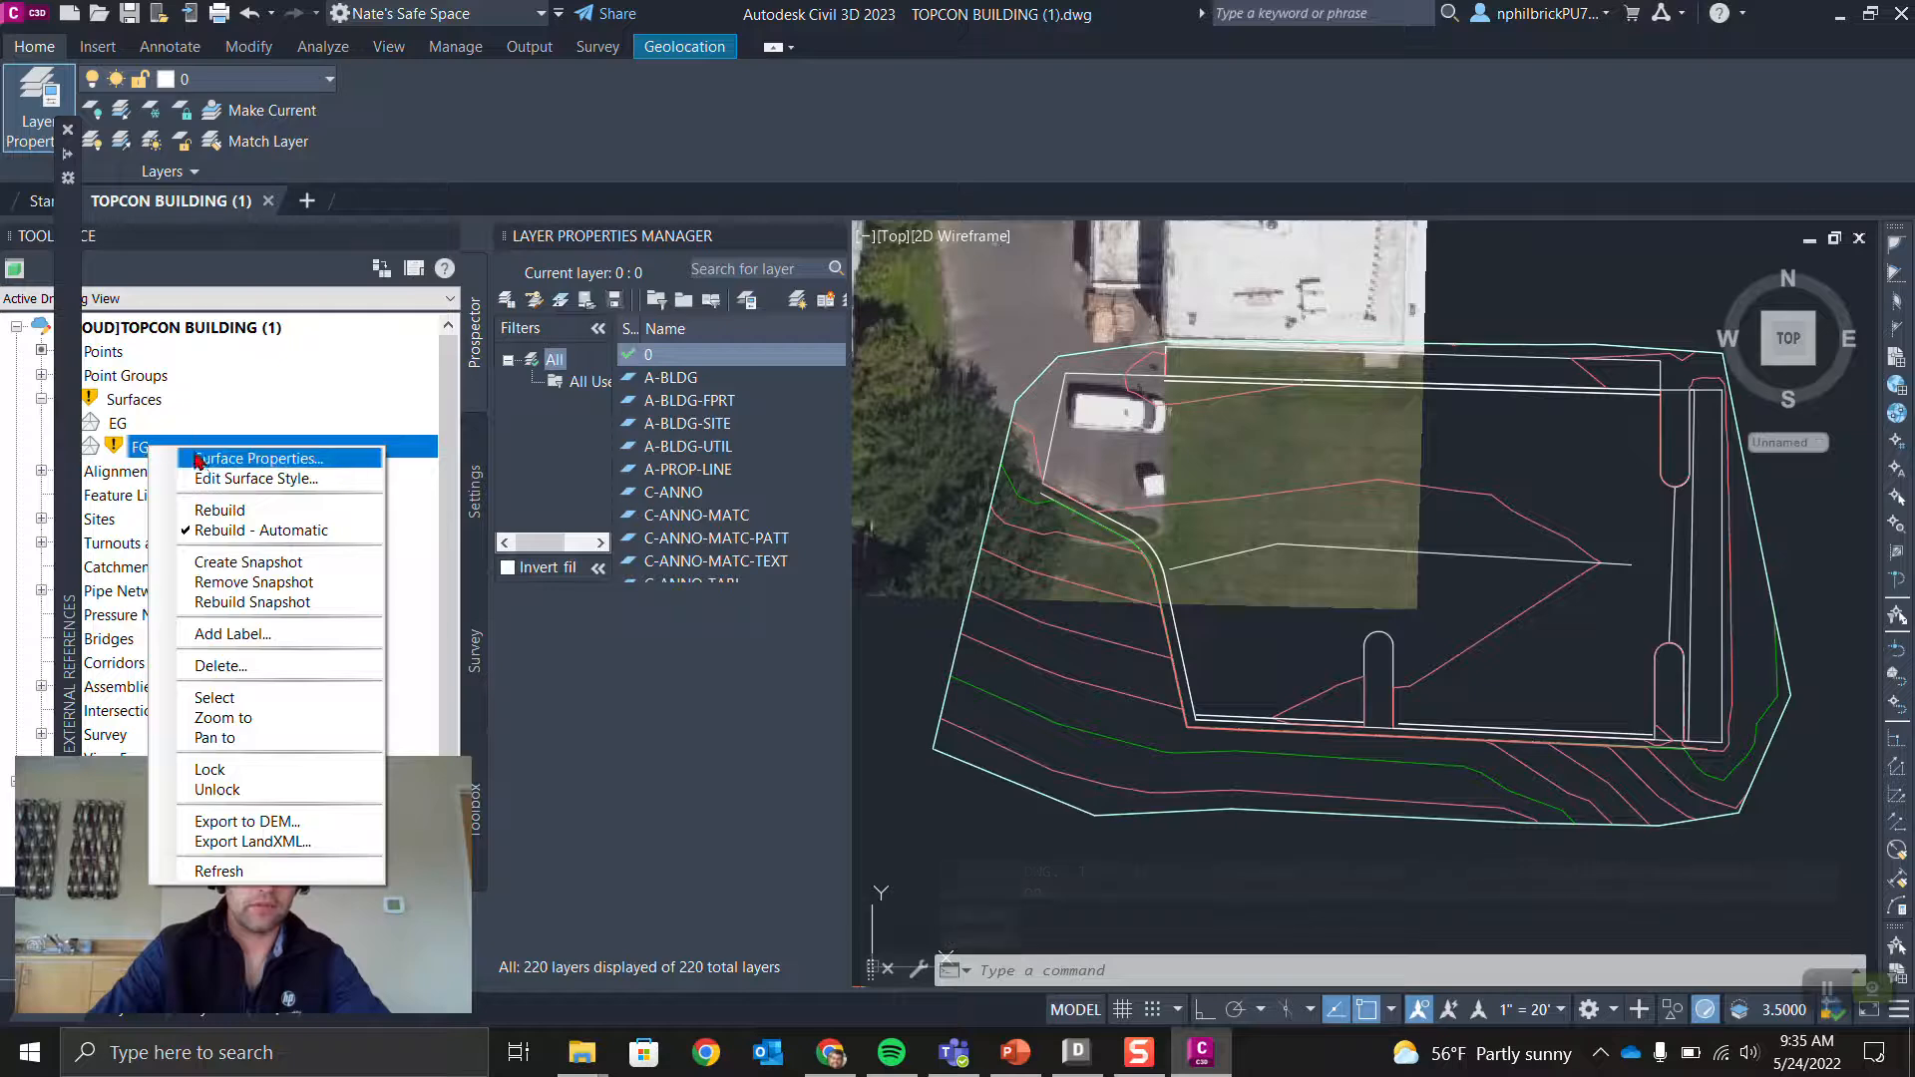
click(239, 457)
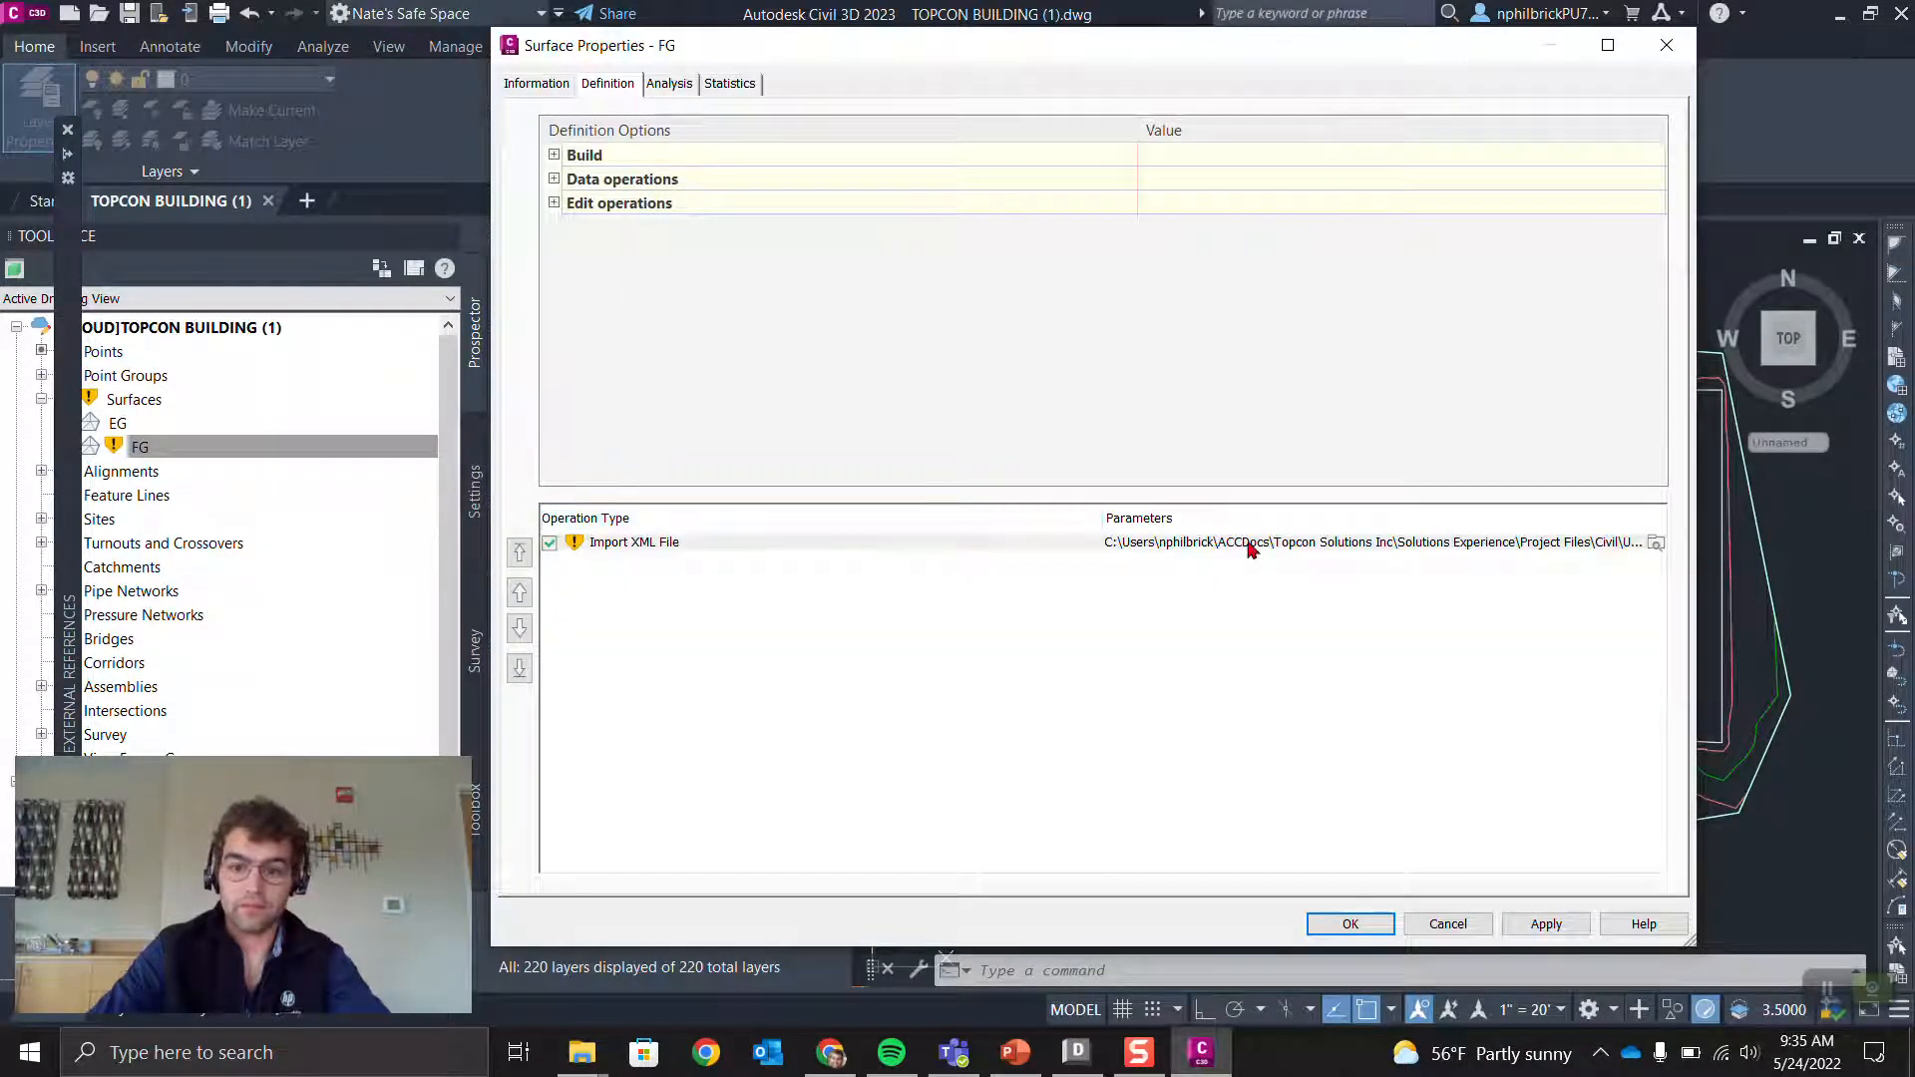
Step: Select the Import XML File operation in the FG surface definition and widen the dialog to read its file path
click(1249, 548)
click(1651, 544)
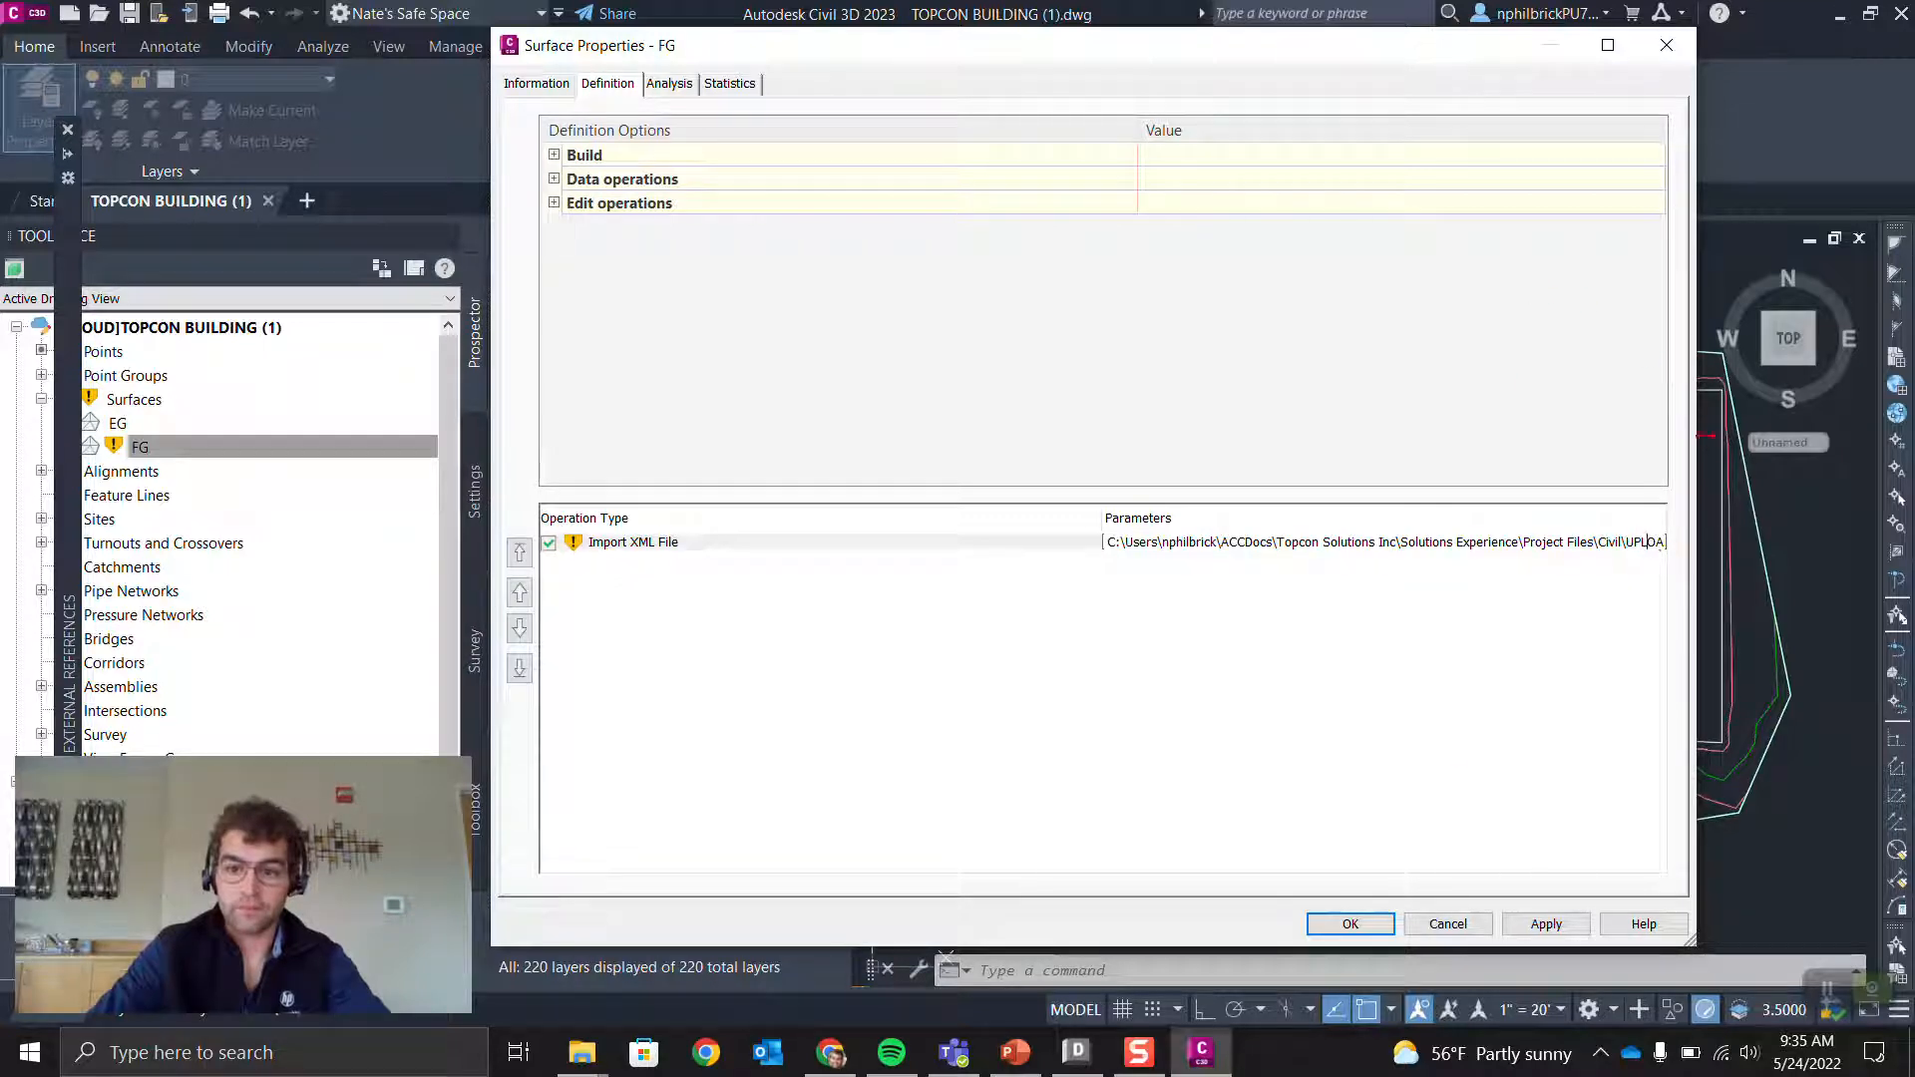
drag(1697, 558, 1907, 558)
click(1686, 543)
drag(893, 55, 834, 56)
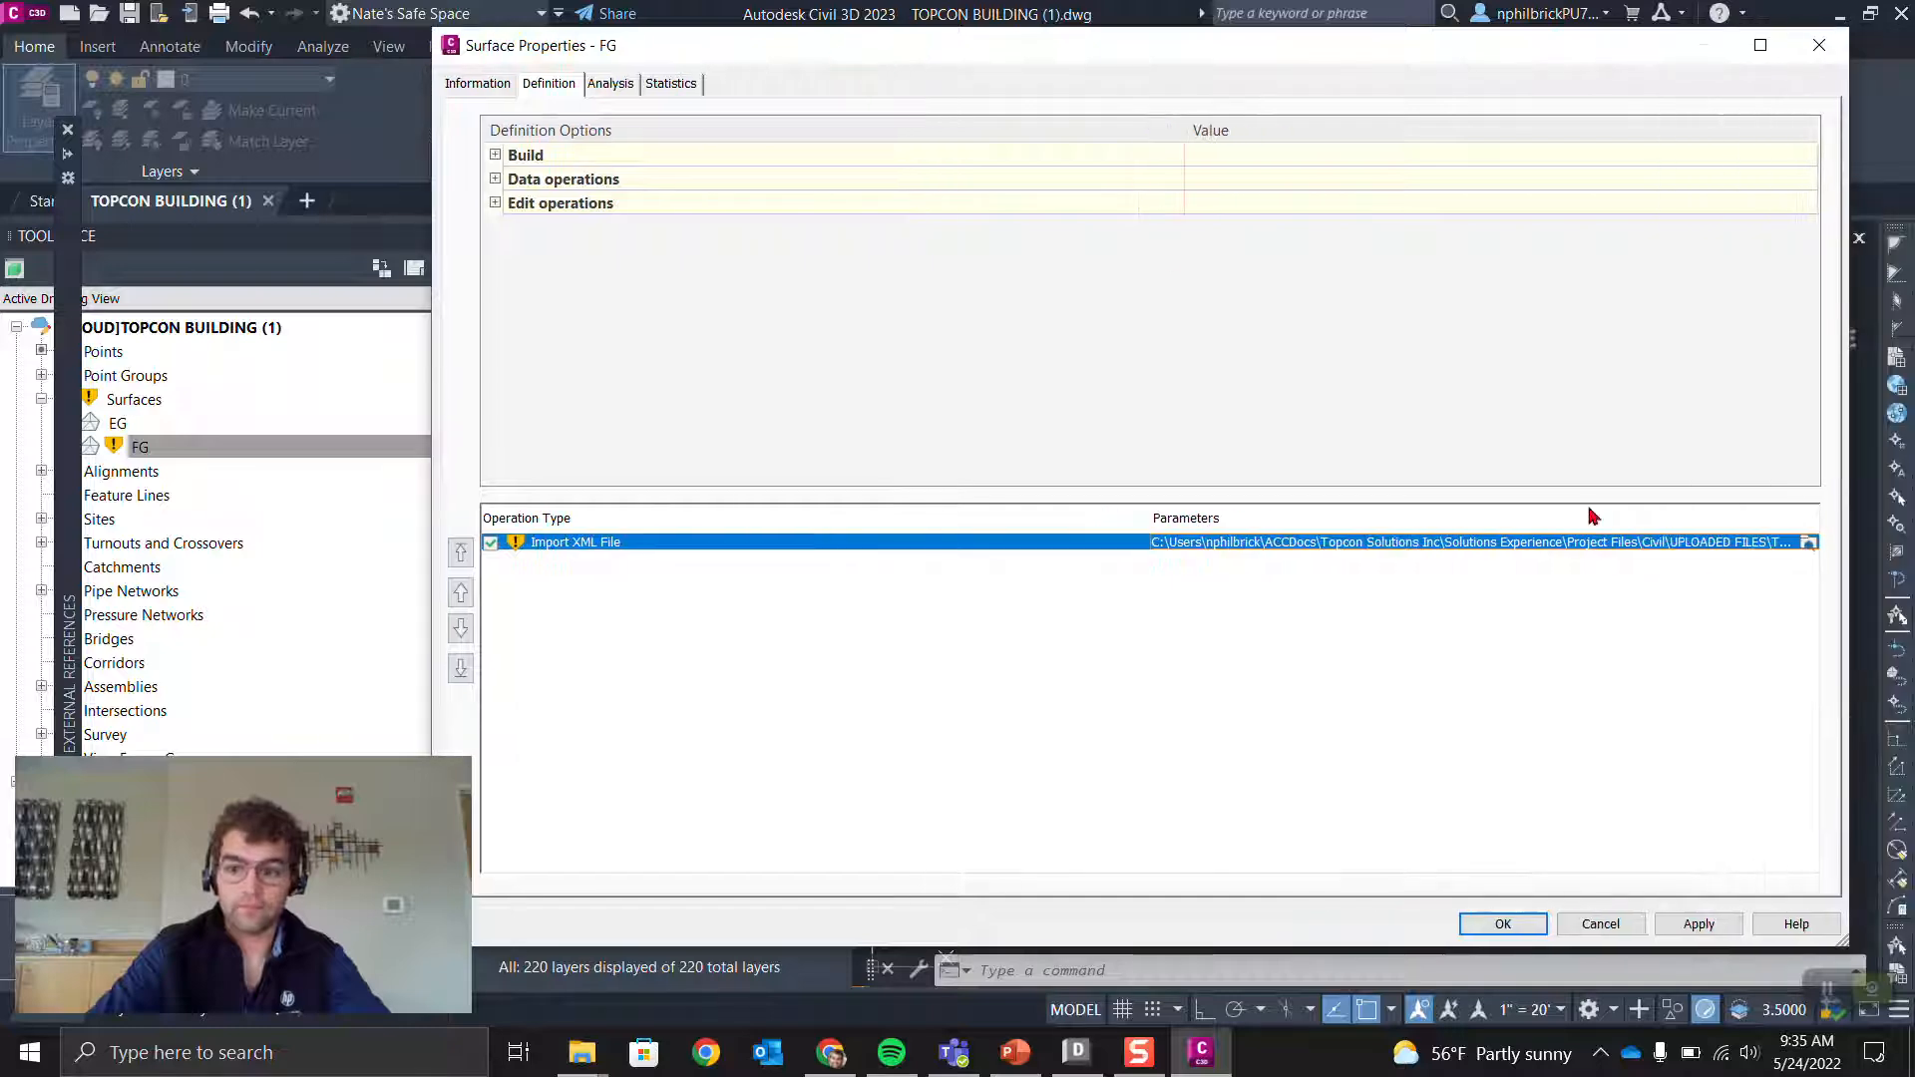
Step: Repath the Import XML File operation to ba70e20d-afa7-4ebf-8982-c61a4e20371e (1).xml in Autodesk Docs under Topcon Solutions Inc, Solutions Experience, Project Files, Civil, UPLOADED FILES
click(1808, 543)
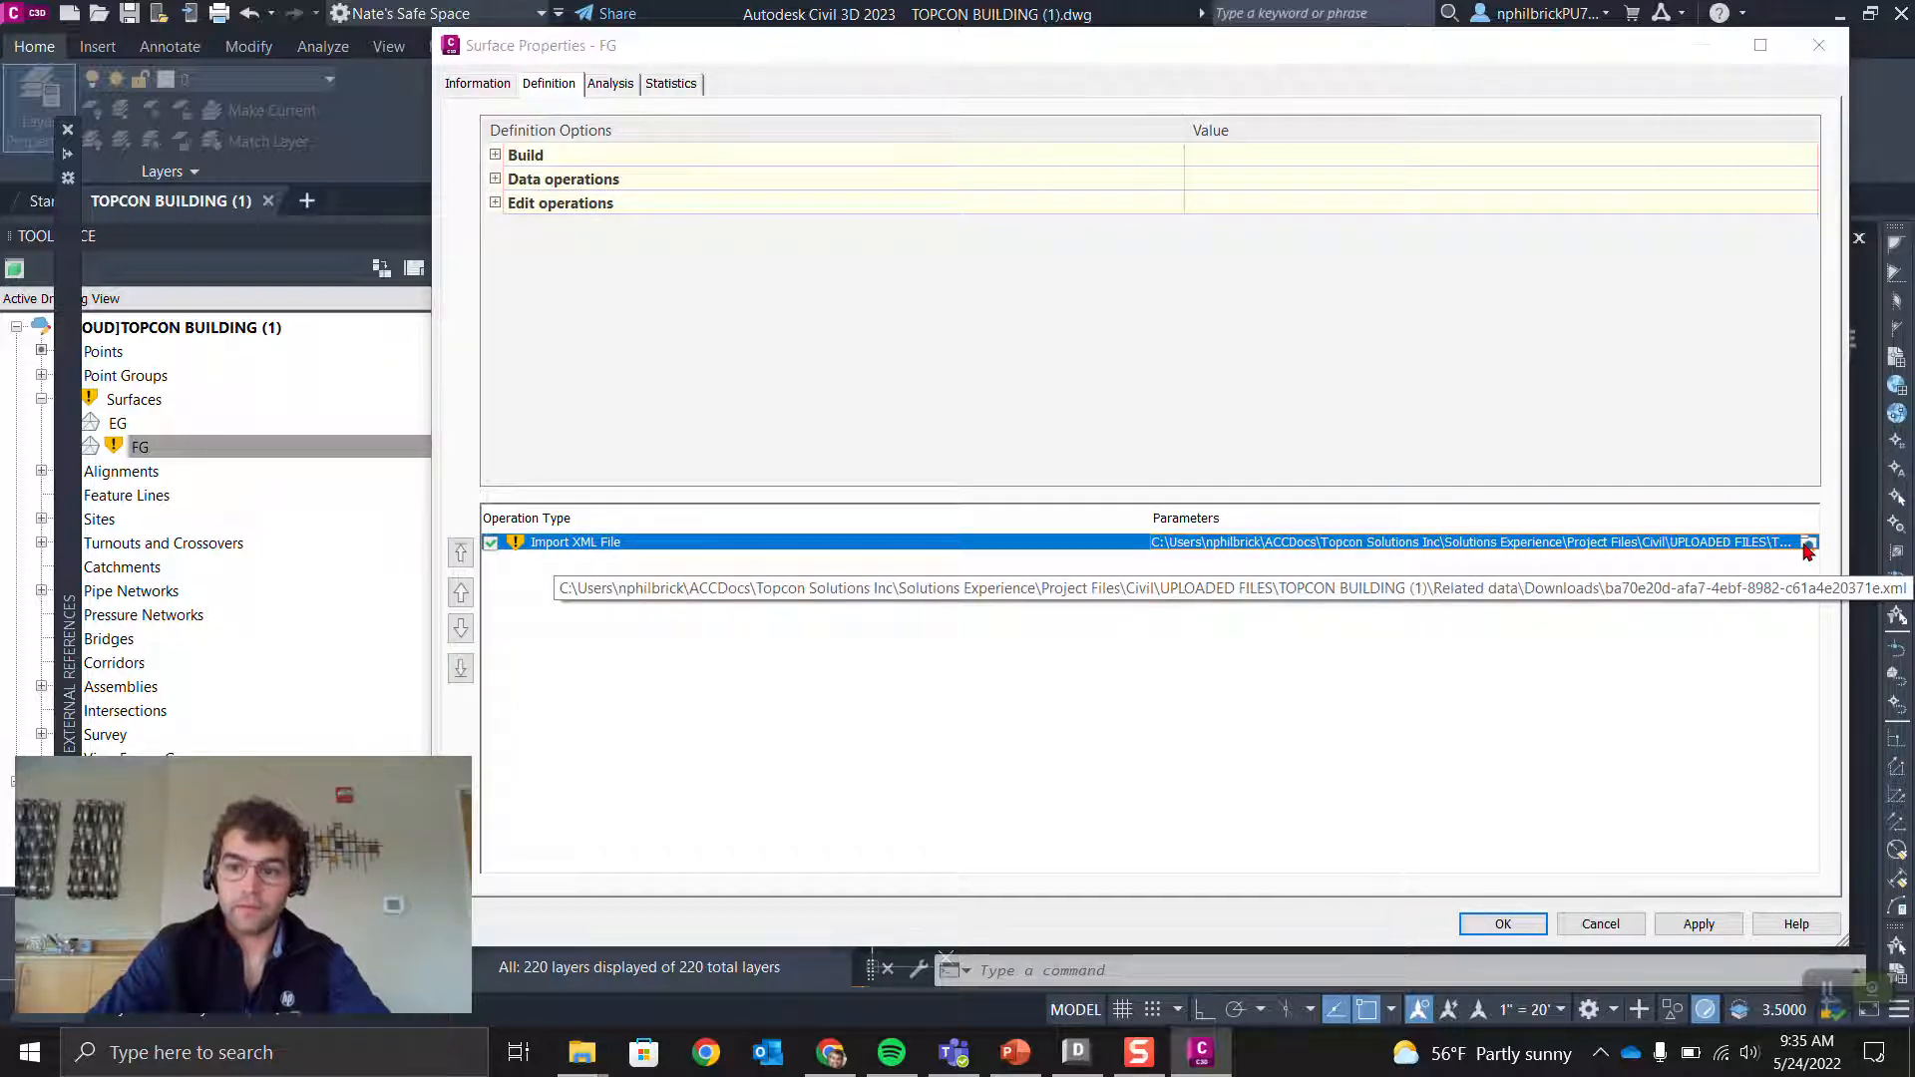
click(718, 614)
double_click(911, 362)
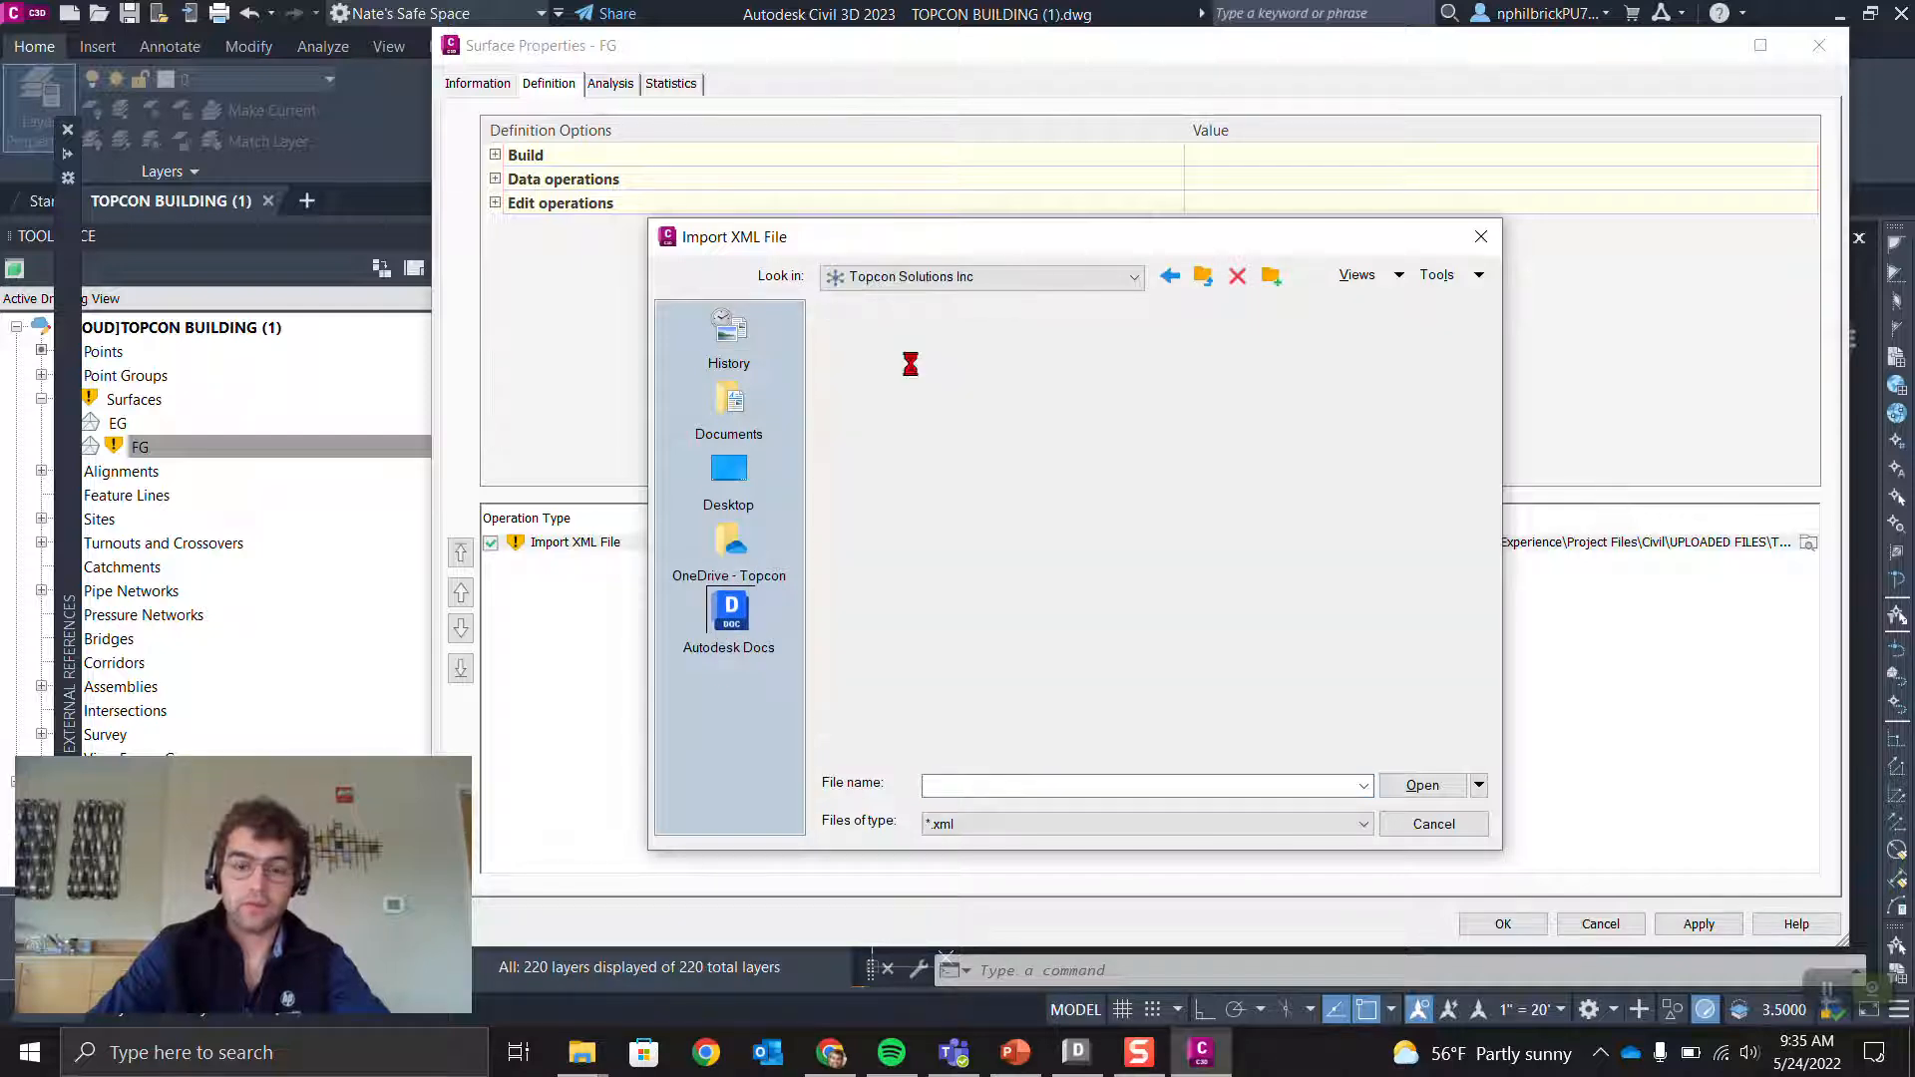
click(905, 437)
double_click(905, 437)
double_click(902, 338)
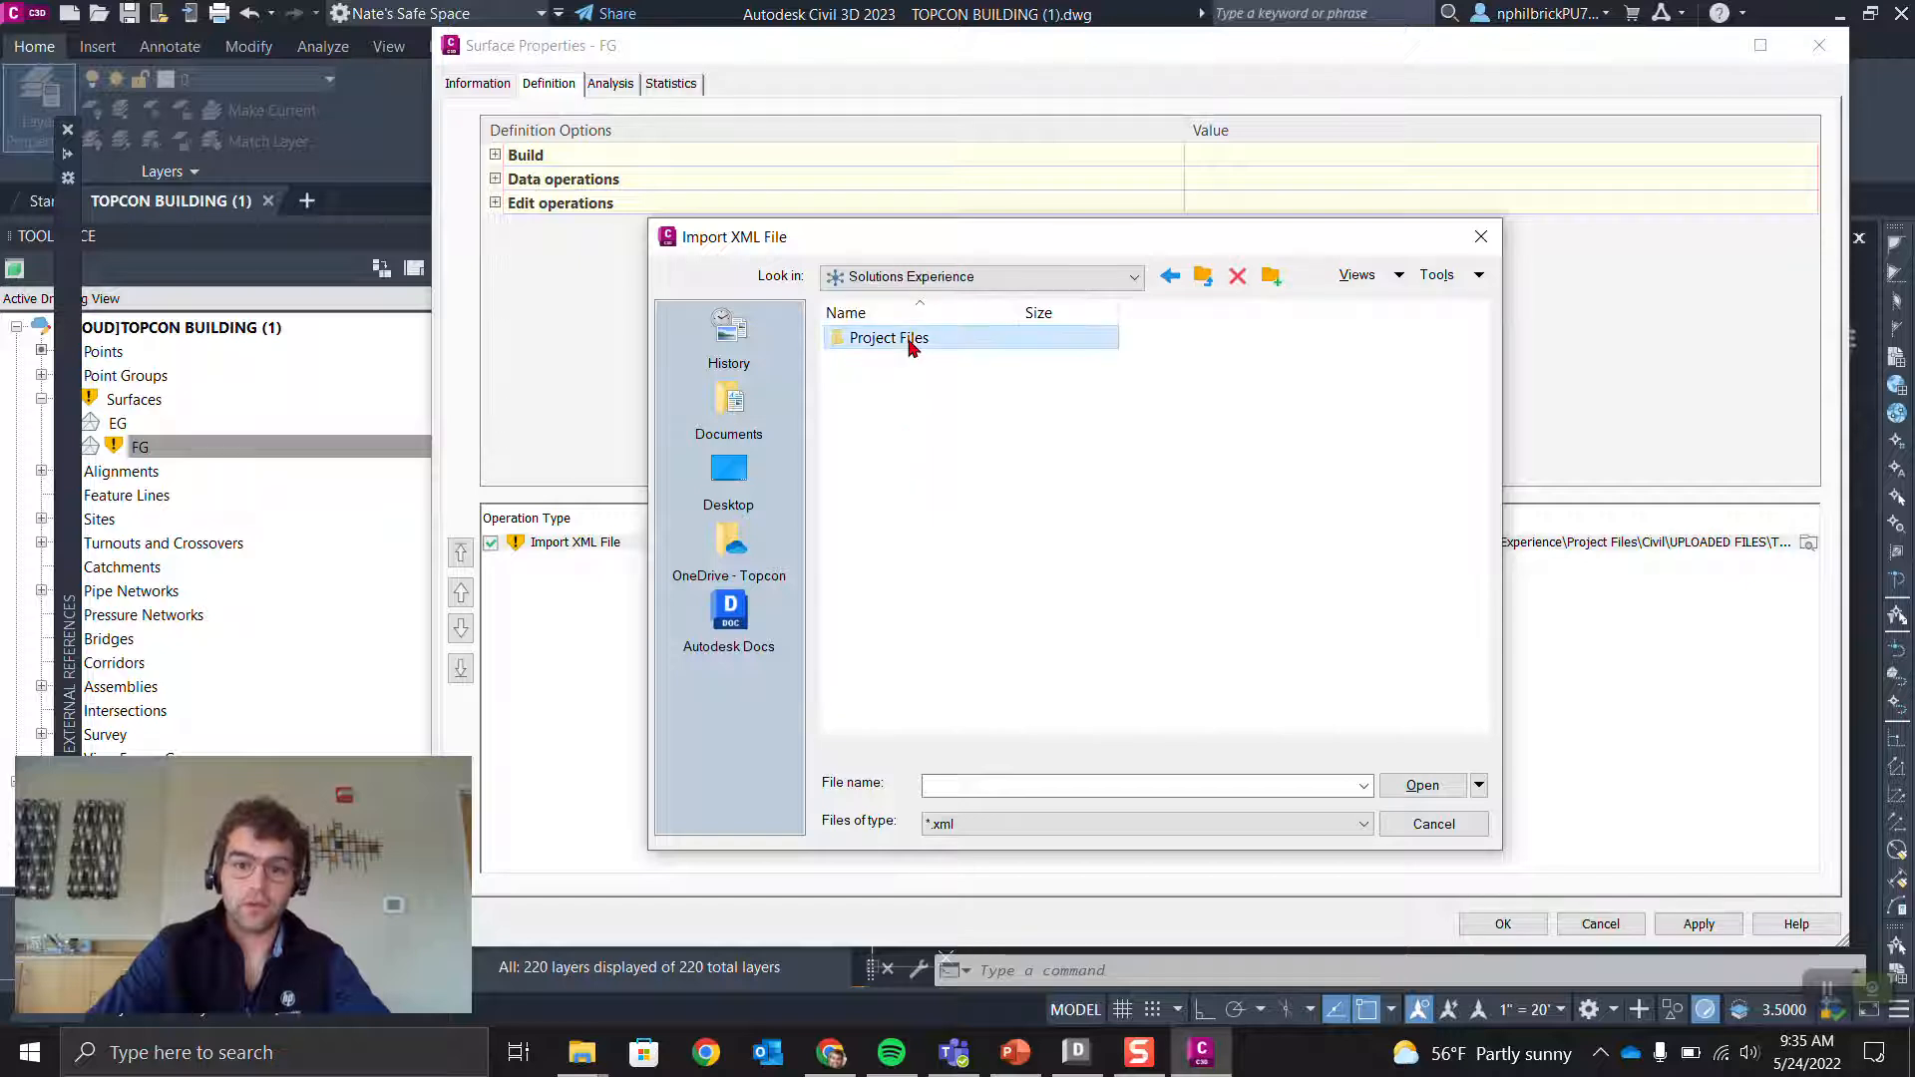
click(864, 362)
double_click(880, 365)
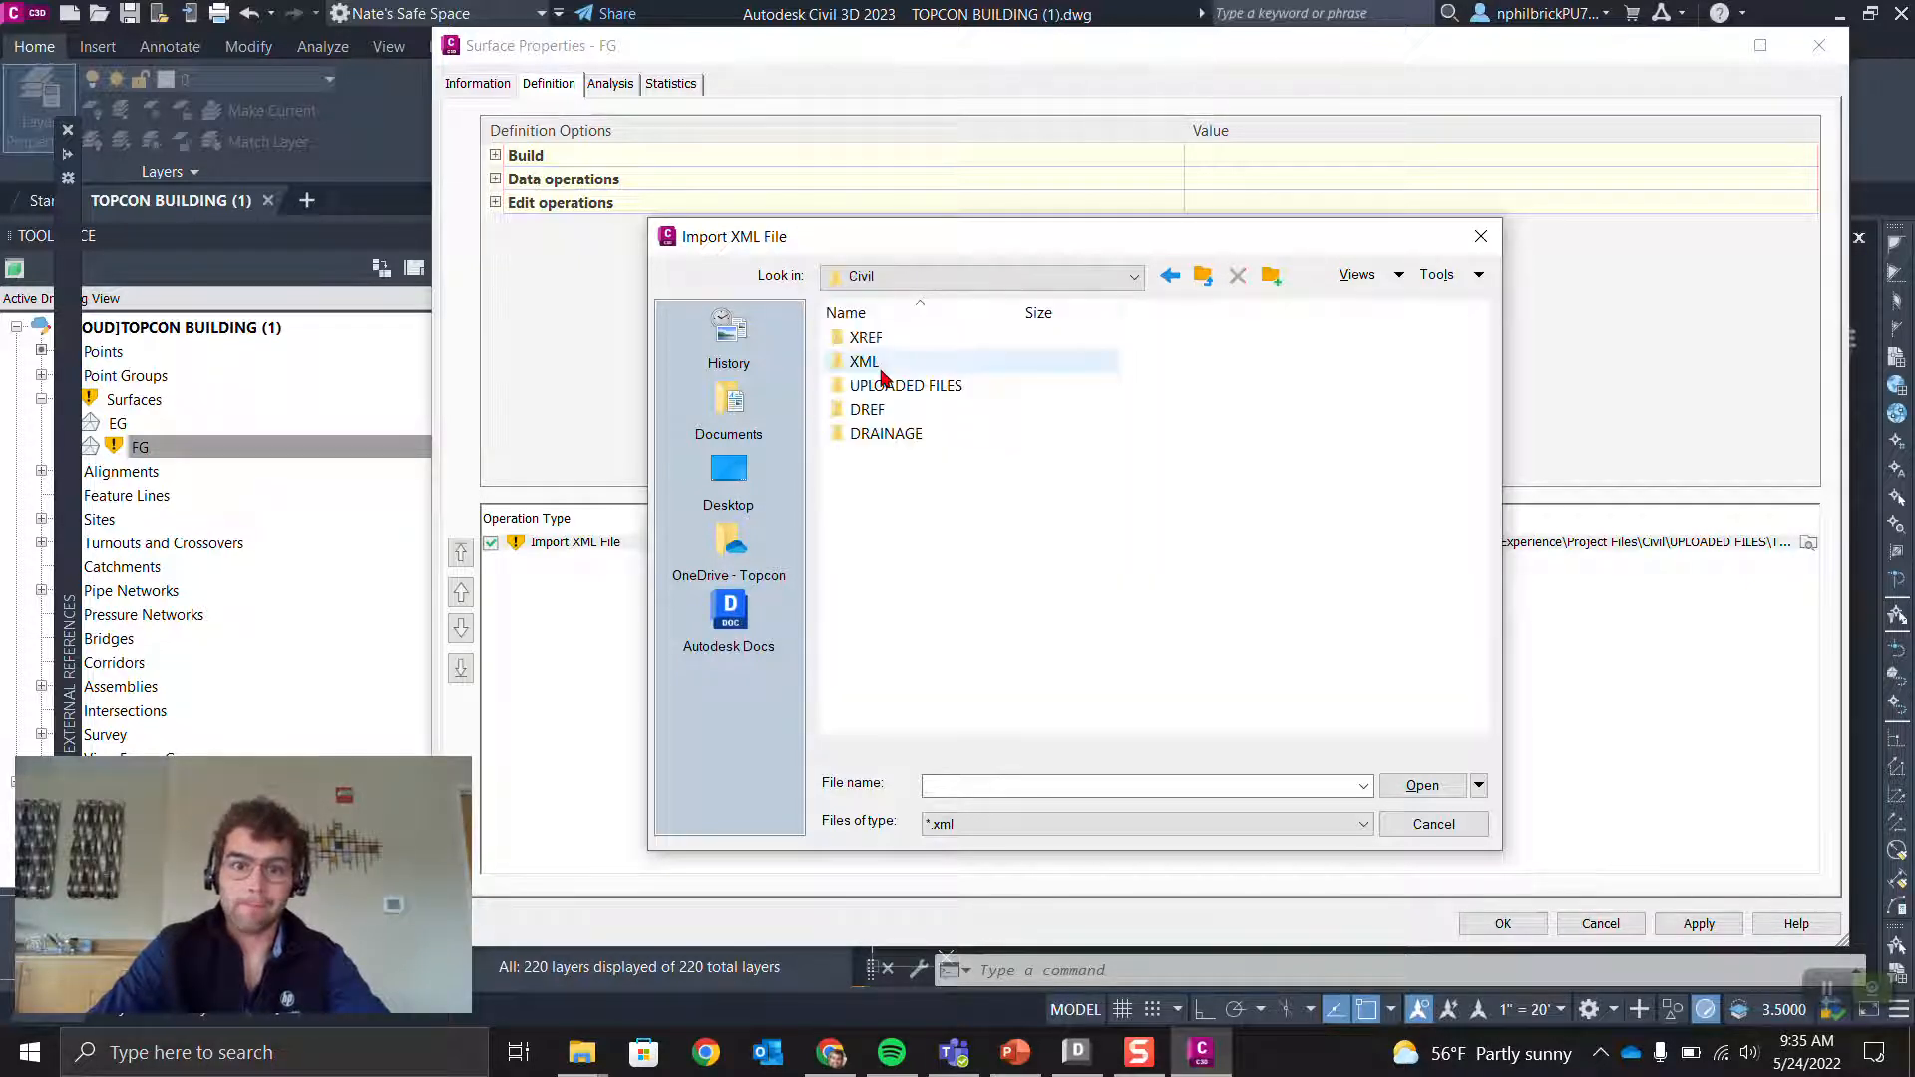
click(903, 391)
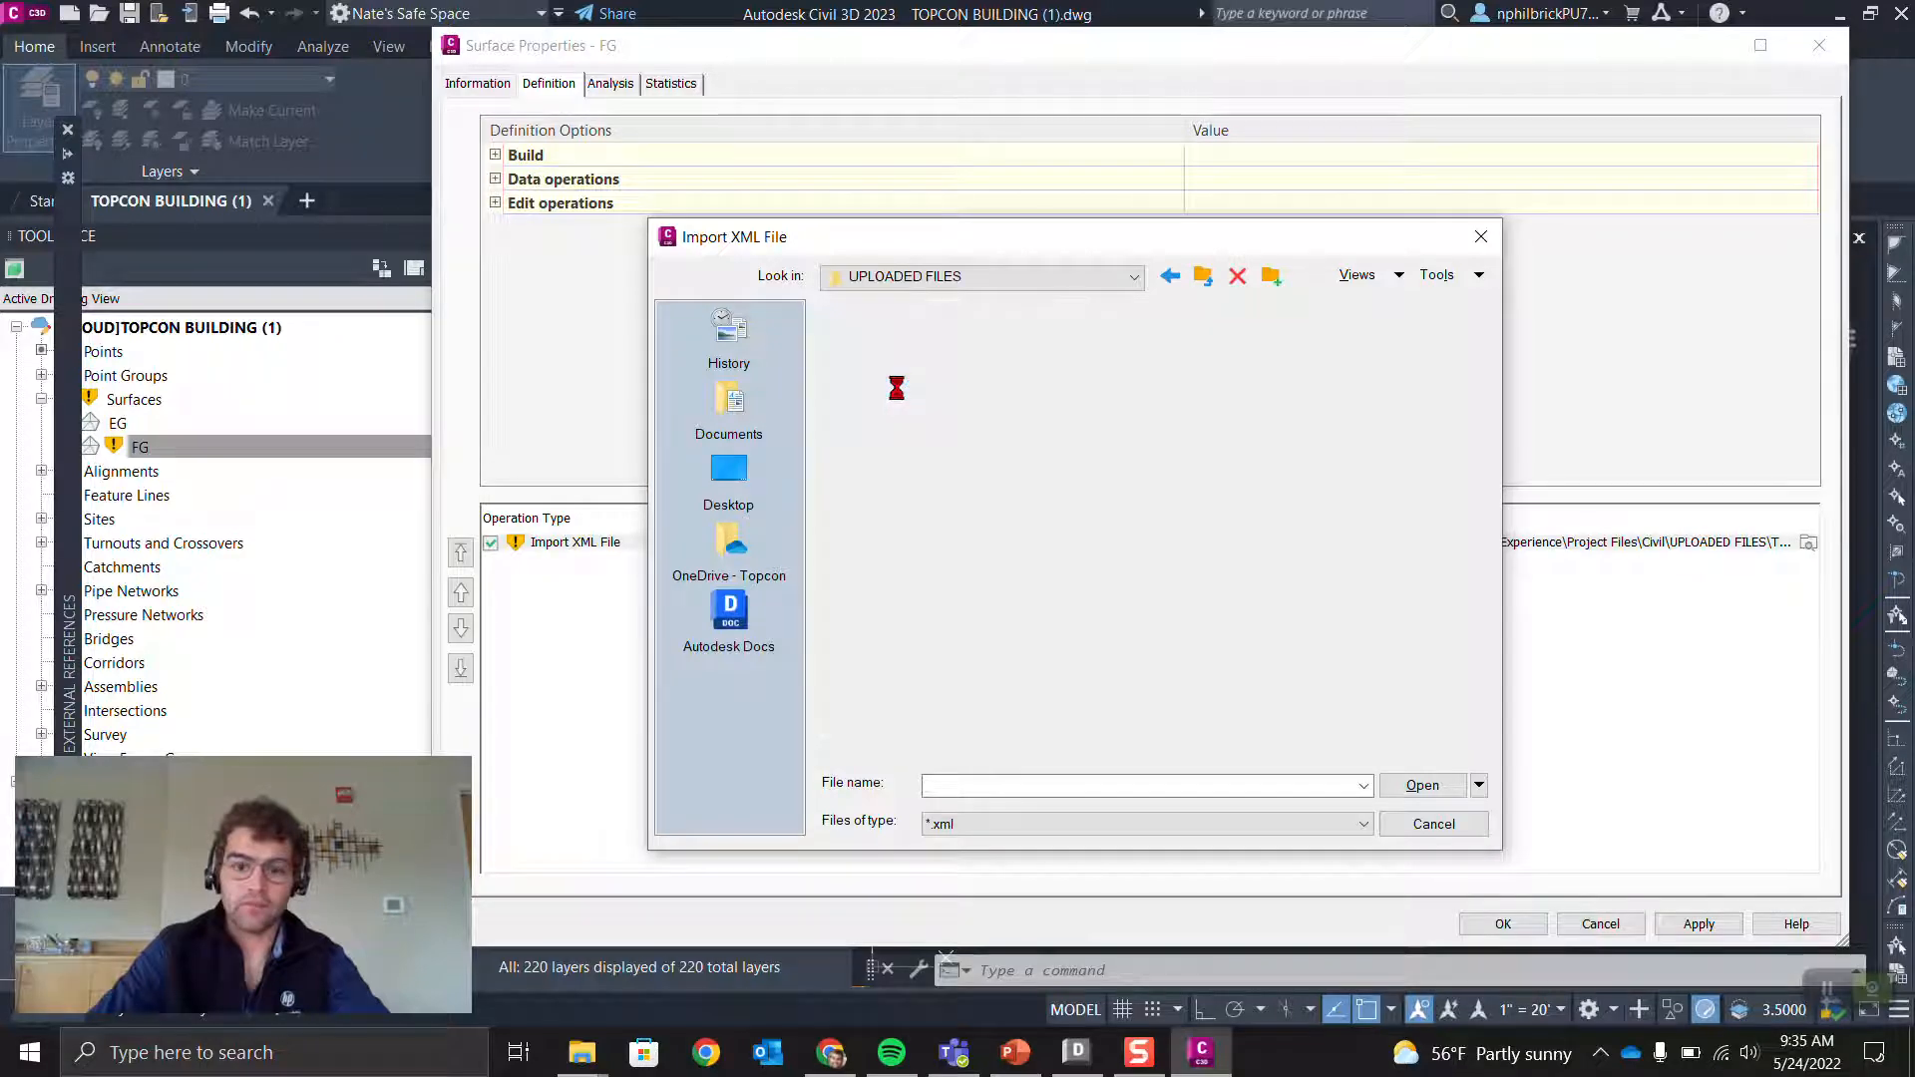
click(898, 365)
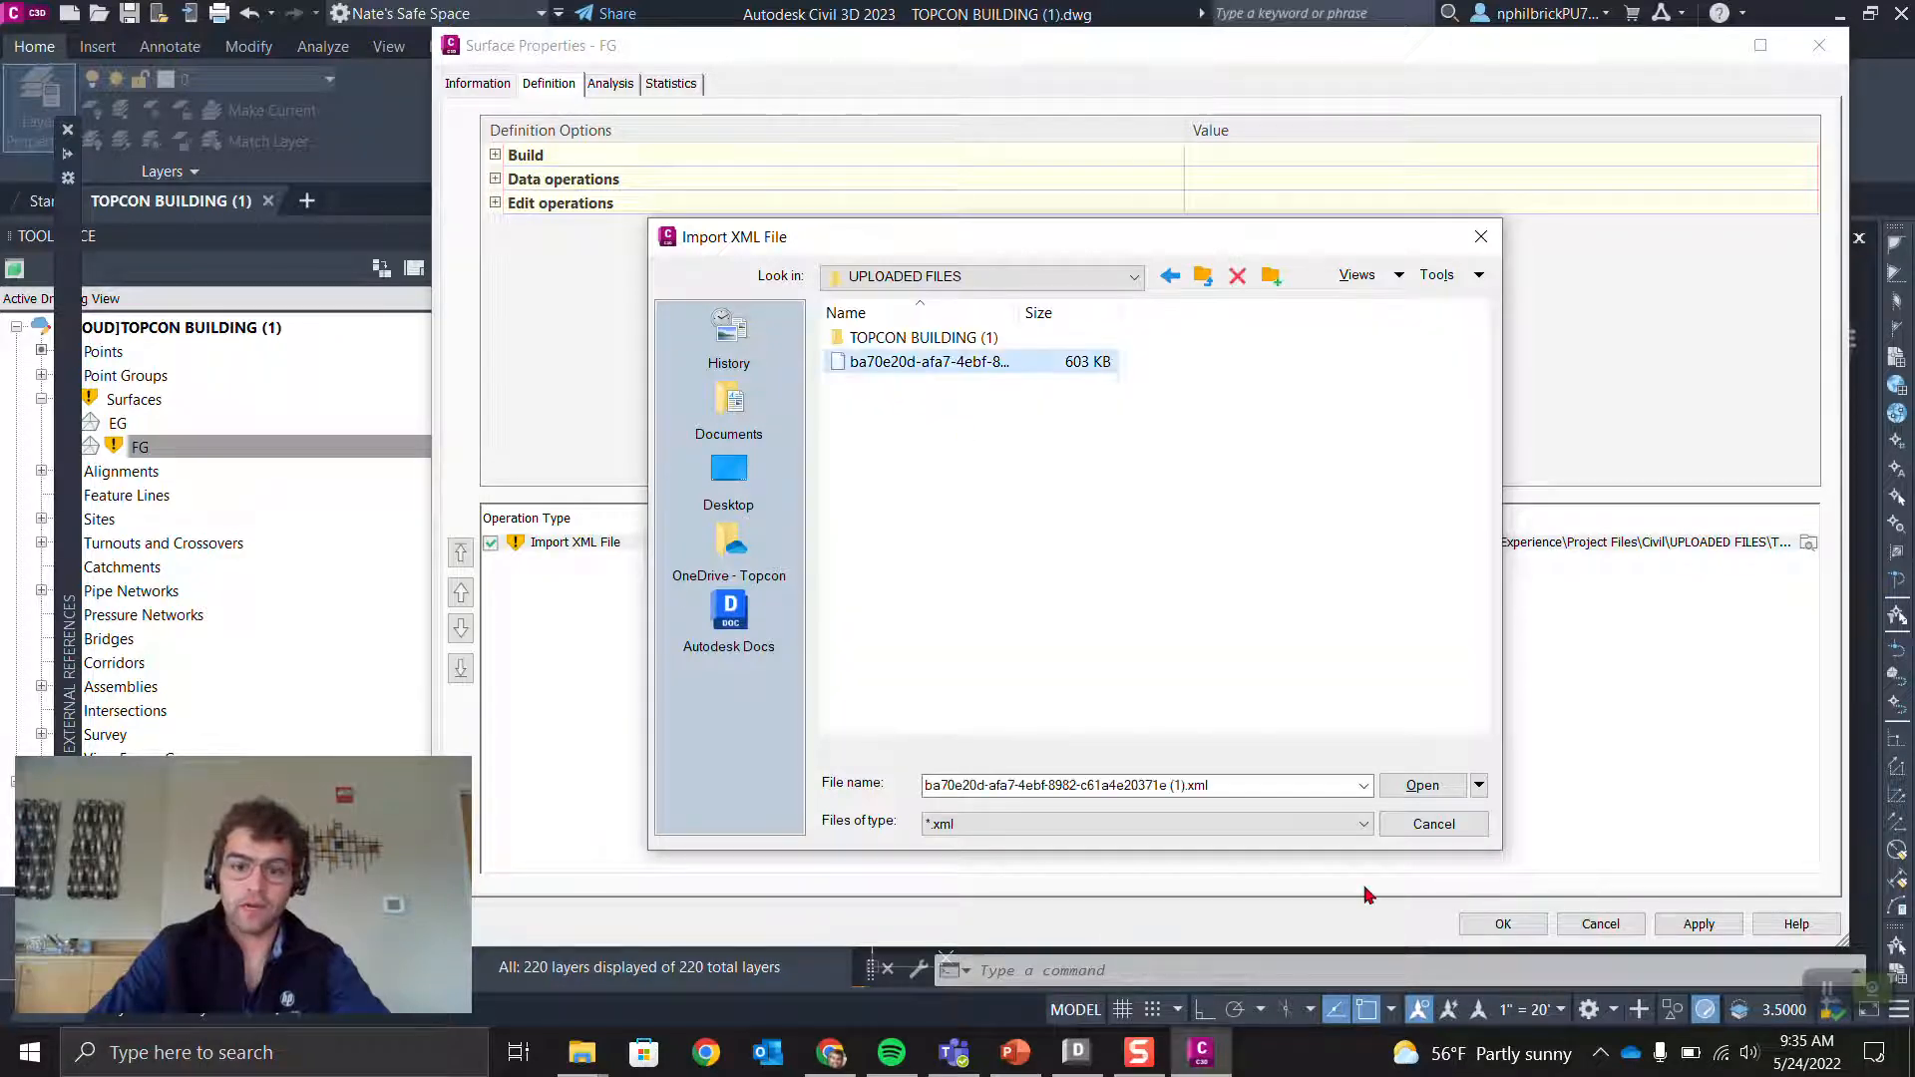
click(1442, 797)
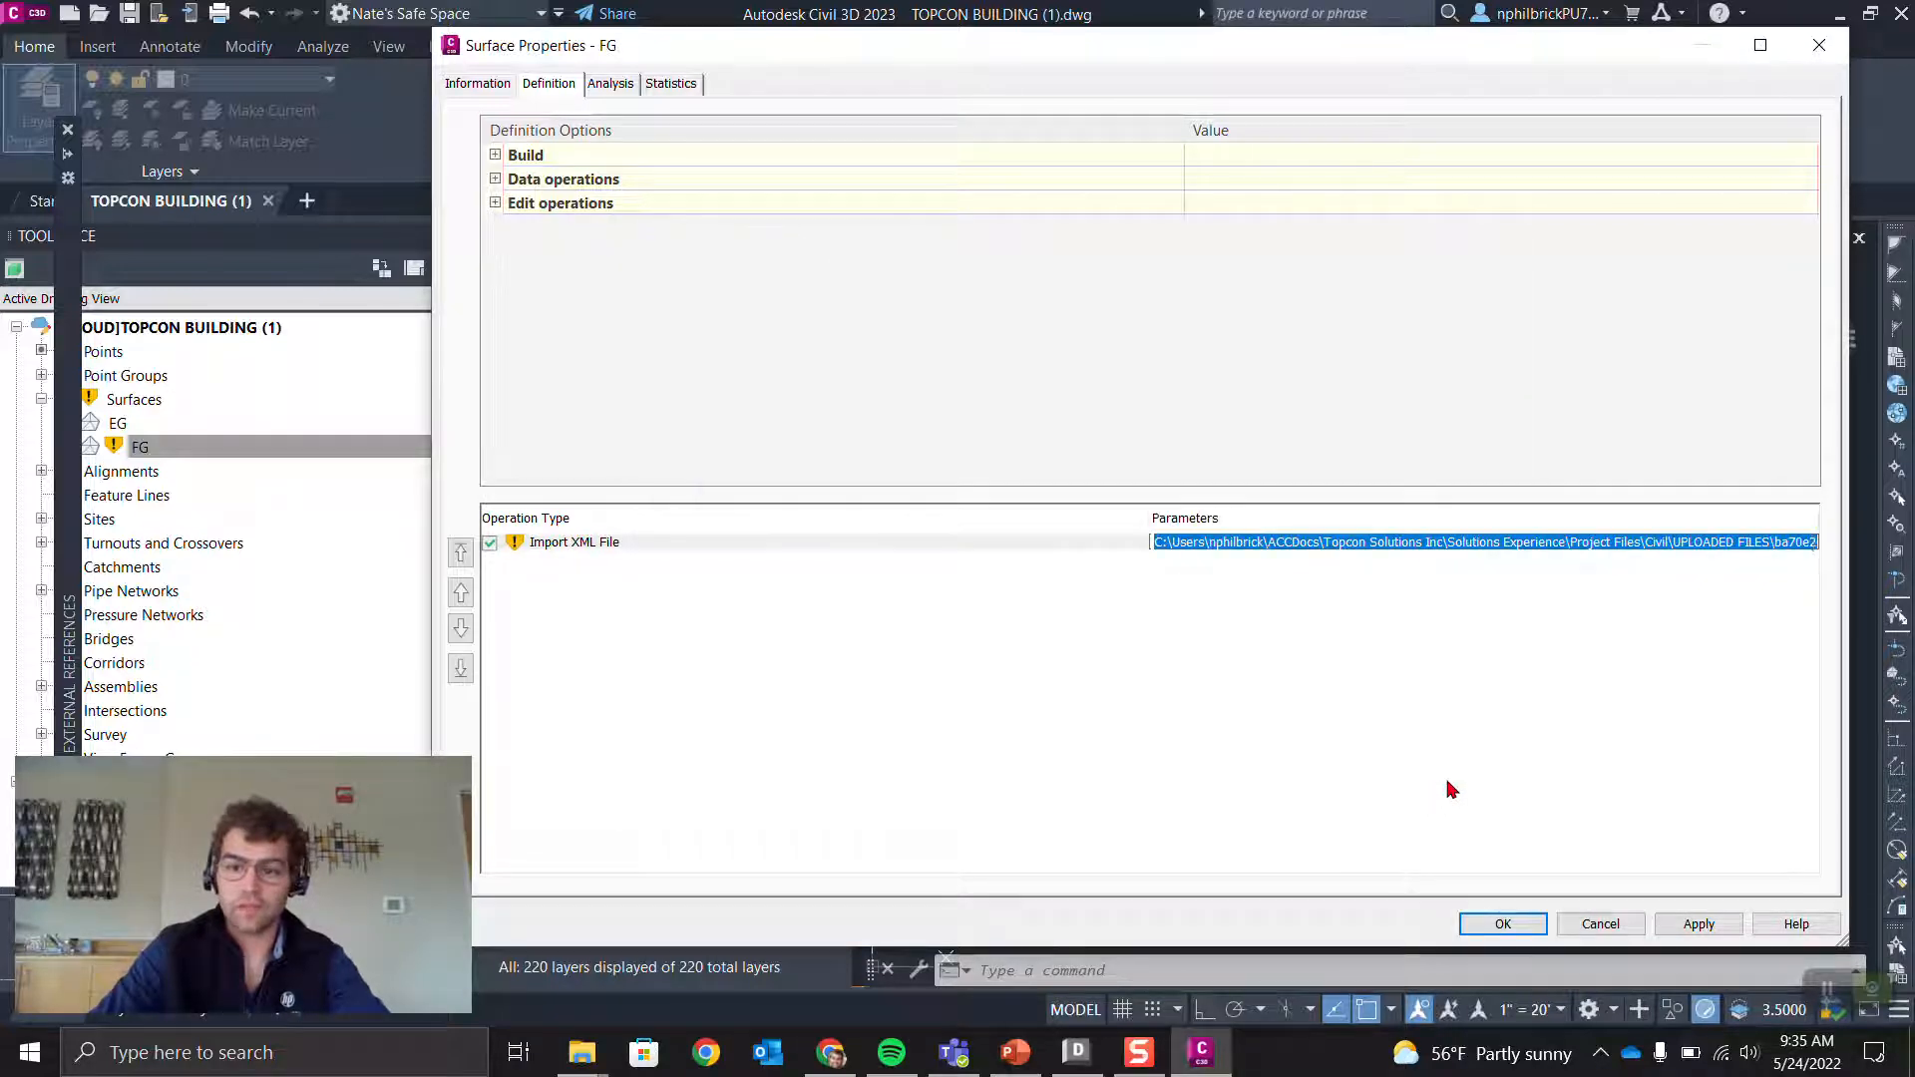
Step: Apply the changed XML path to the FG surface definition, rebuild the surface and close its properties
drag(1096, 60, 828, 41)
drag(1587, 628, 1589, 628)
drag(1588, 903, 1861, 902)
click(1712, 903)
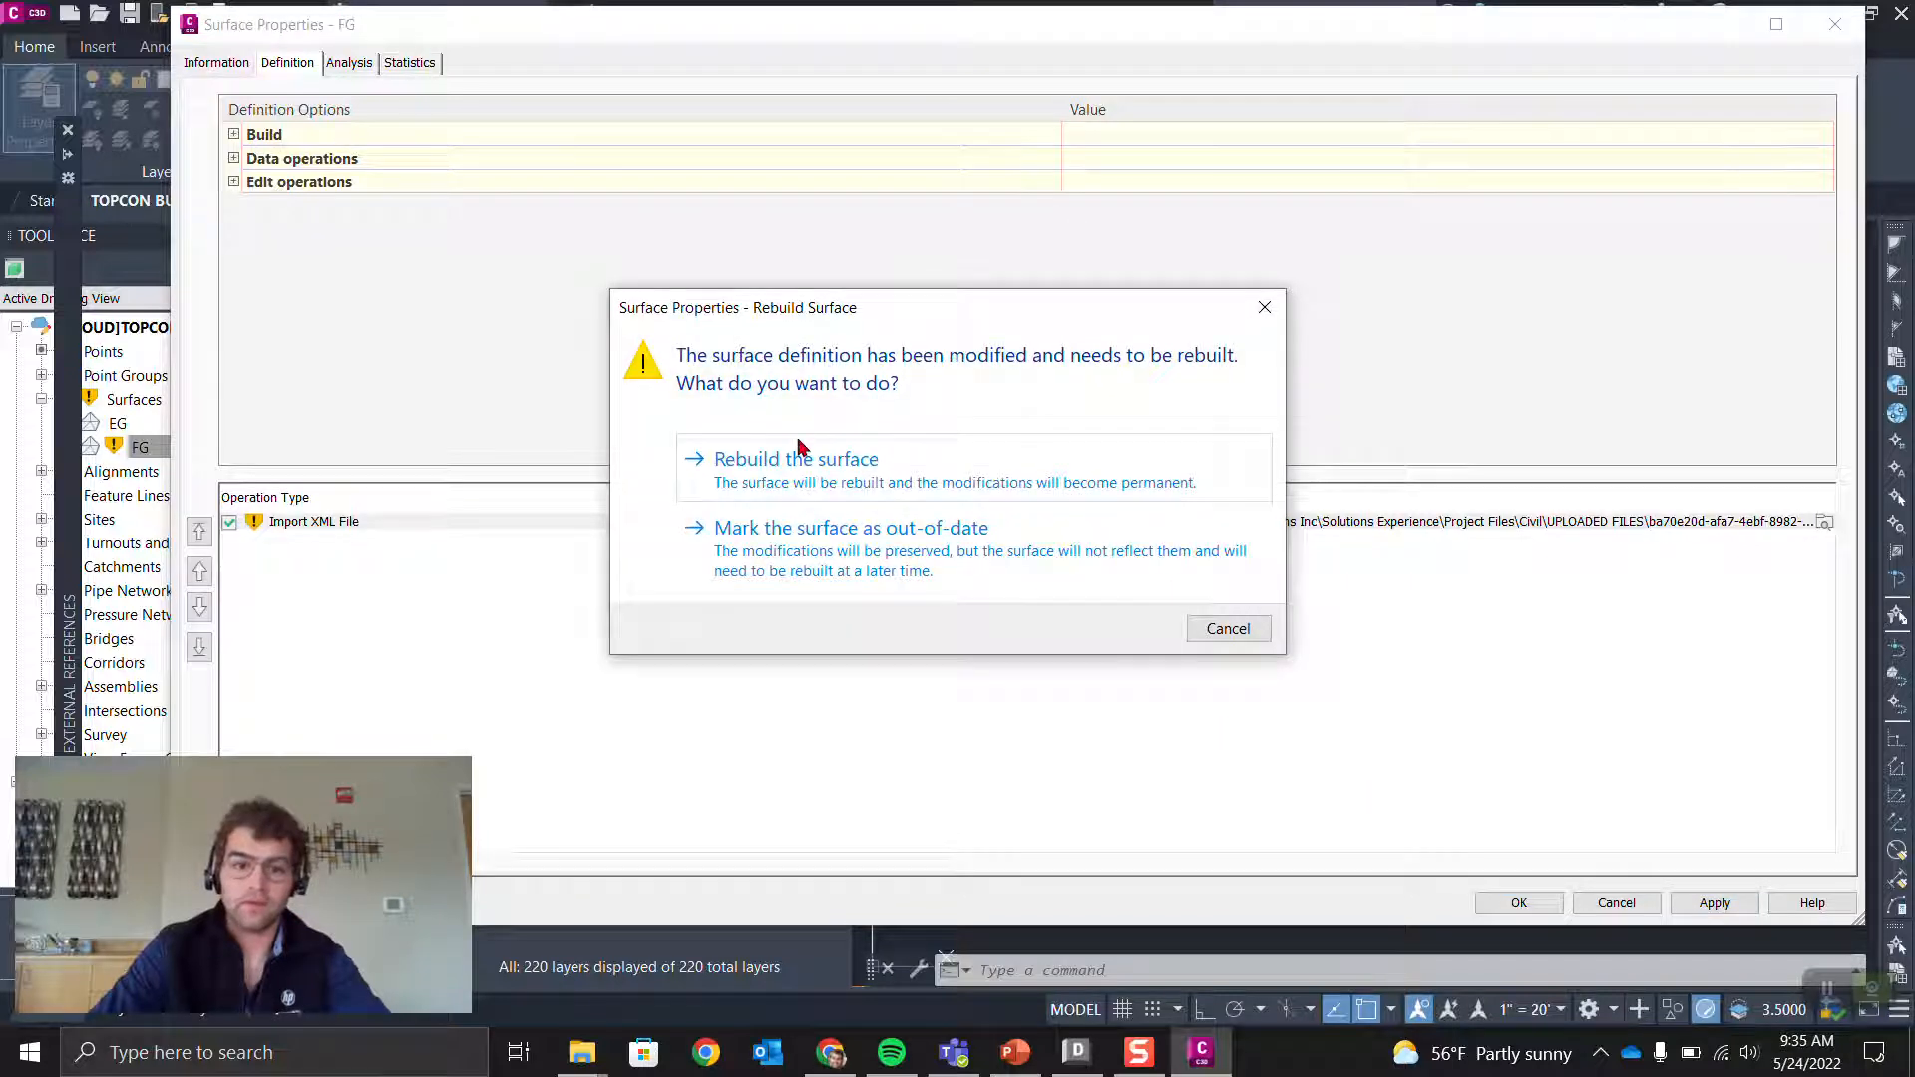
click(798, 462)
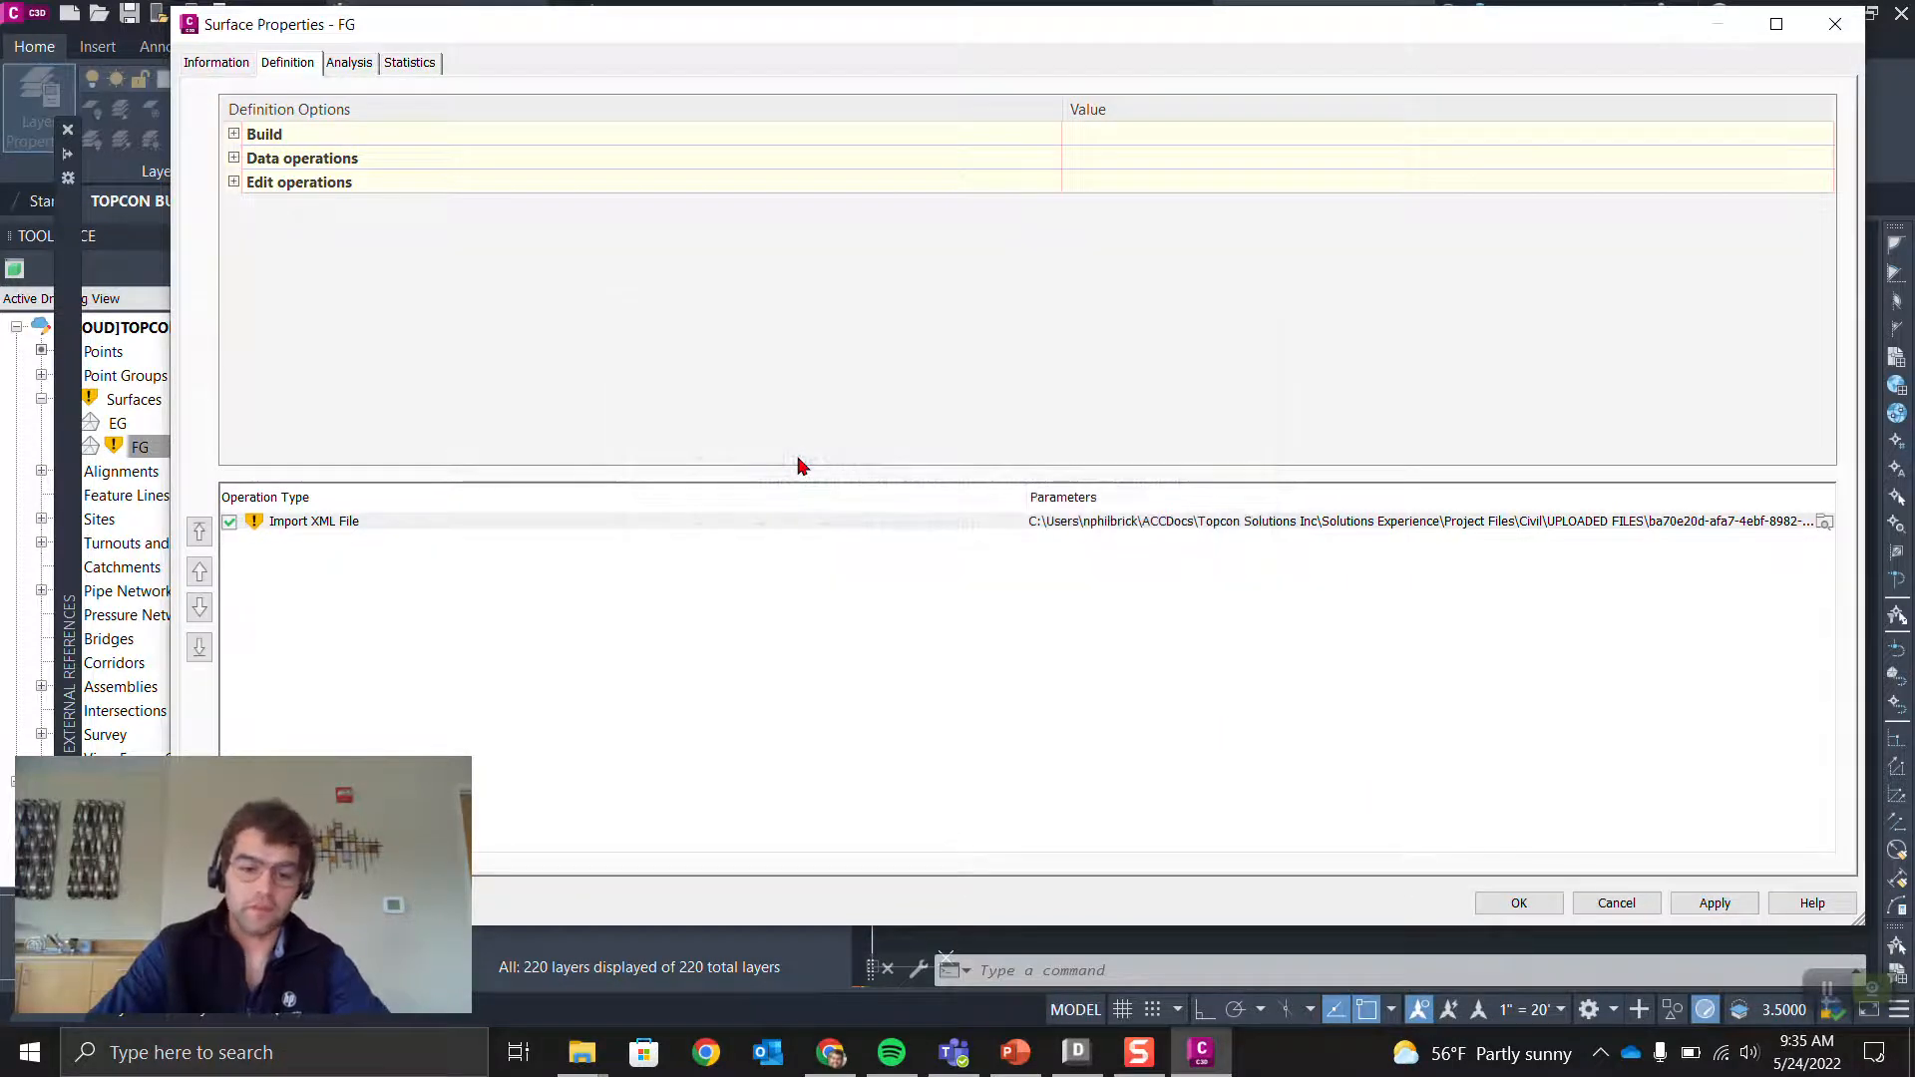
click(1716, 903)
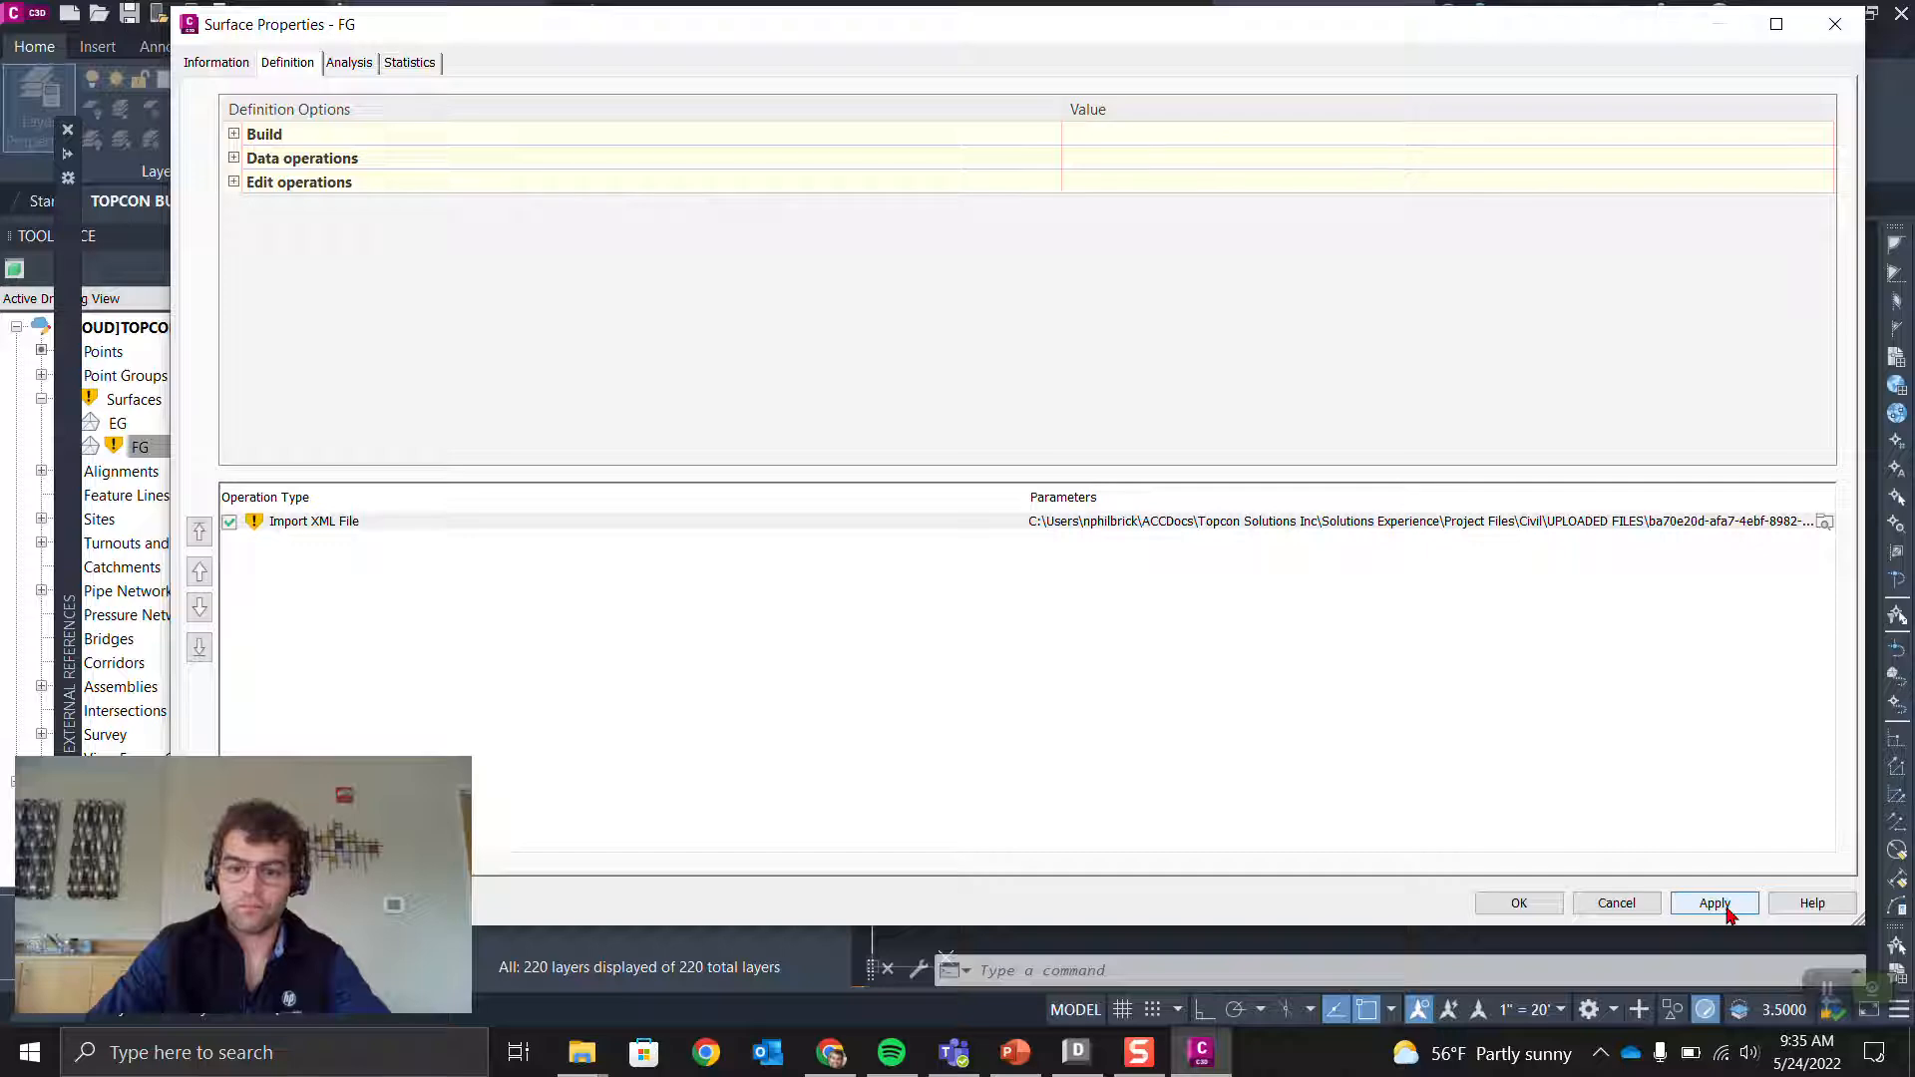
click(1505, 901)
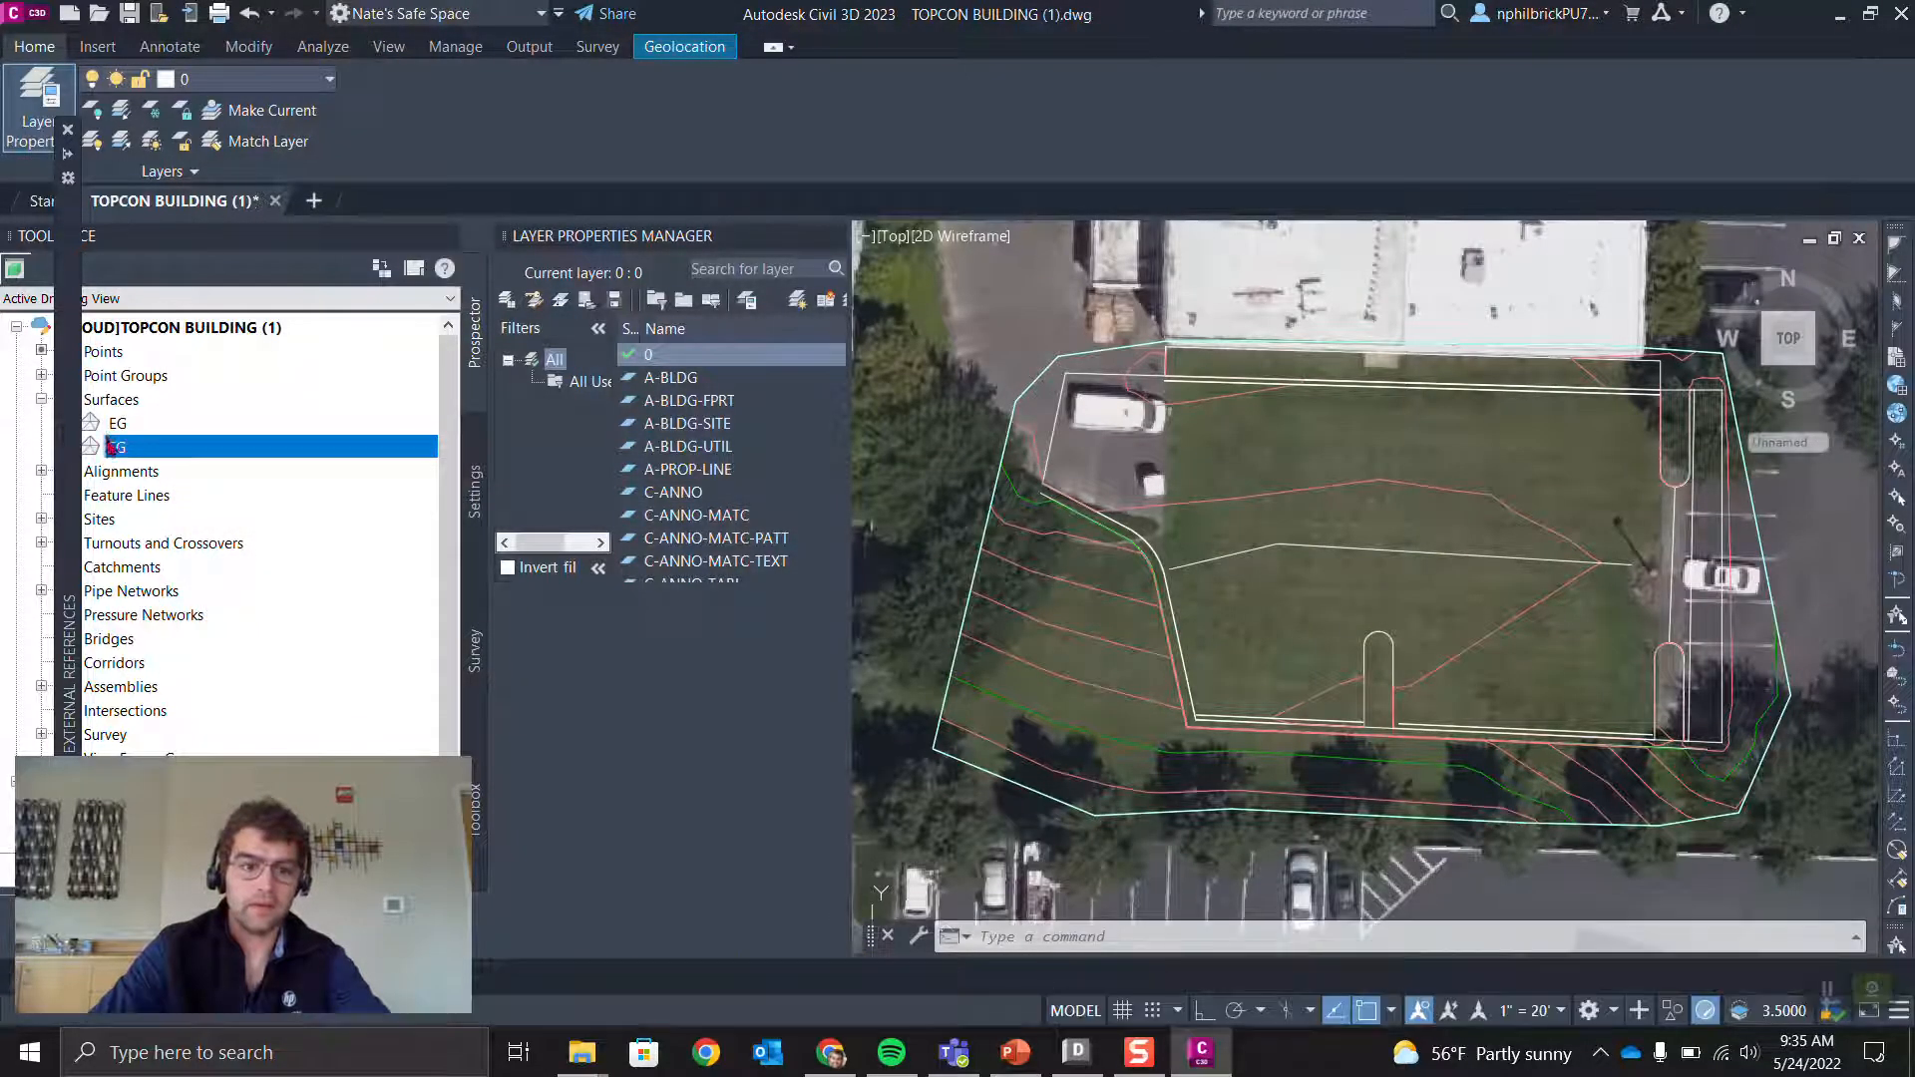
Step: Select the rebuilt FG surface, save the TOPCON BUILDING (1) drawing and look for the Desktop Connector among the background programs
click(112, 449)
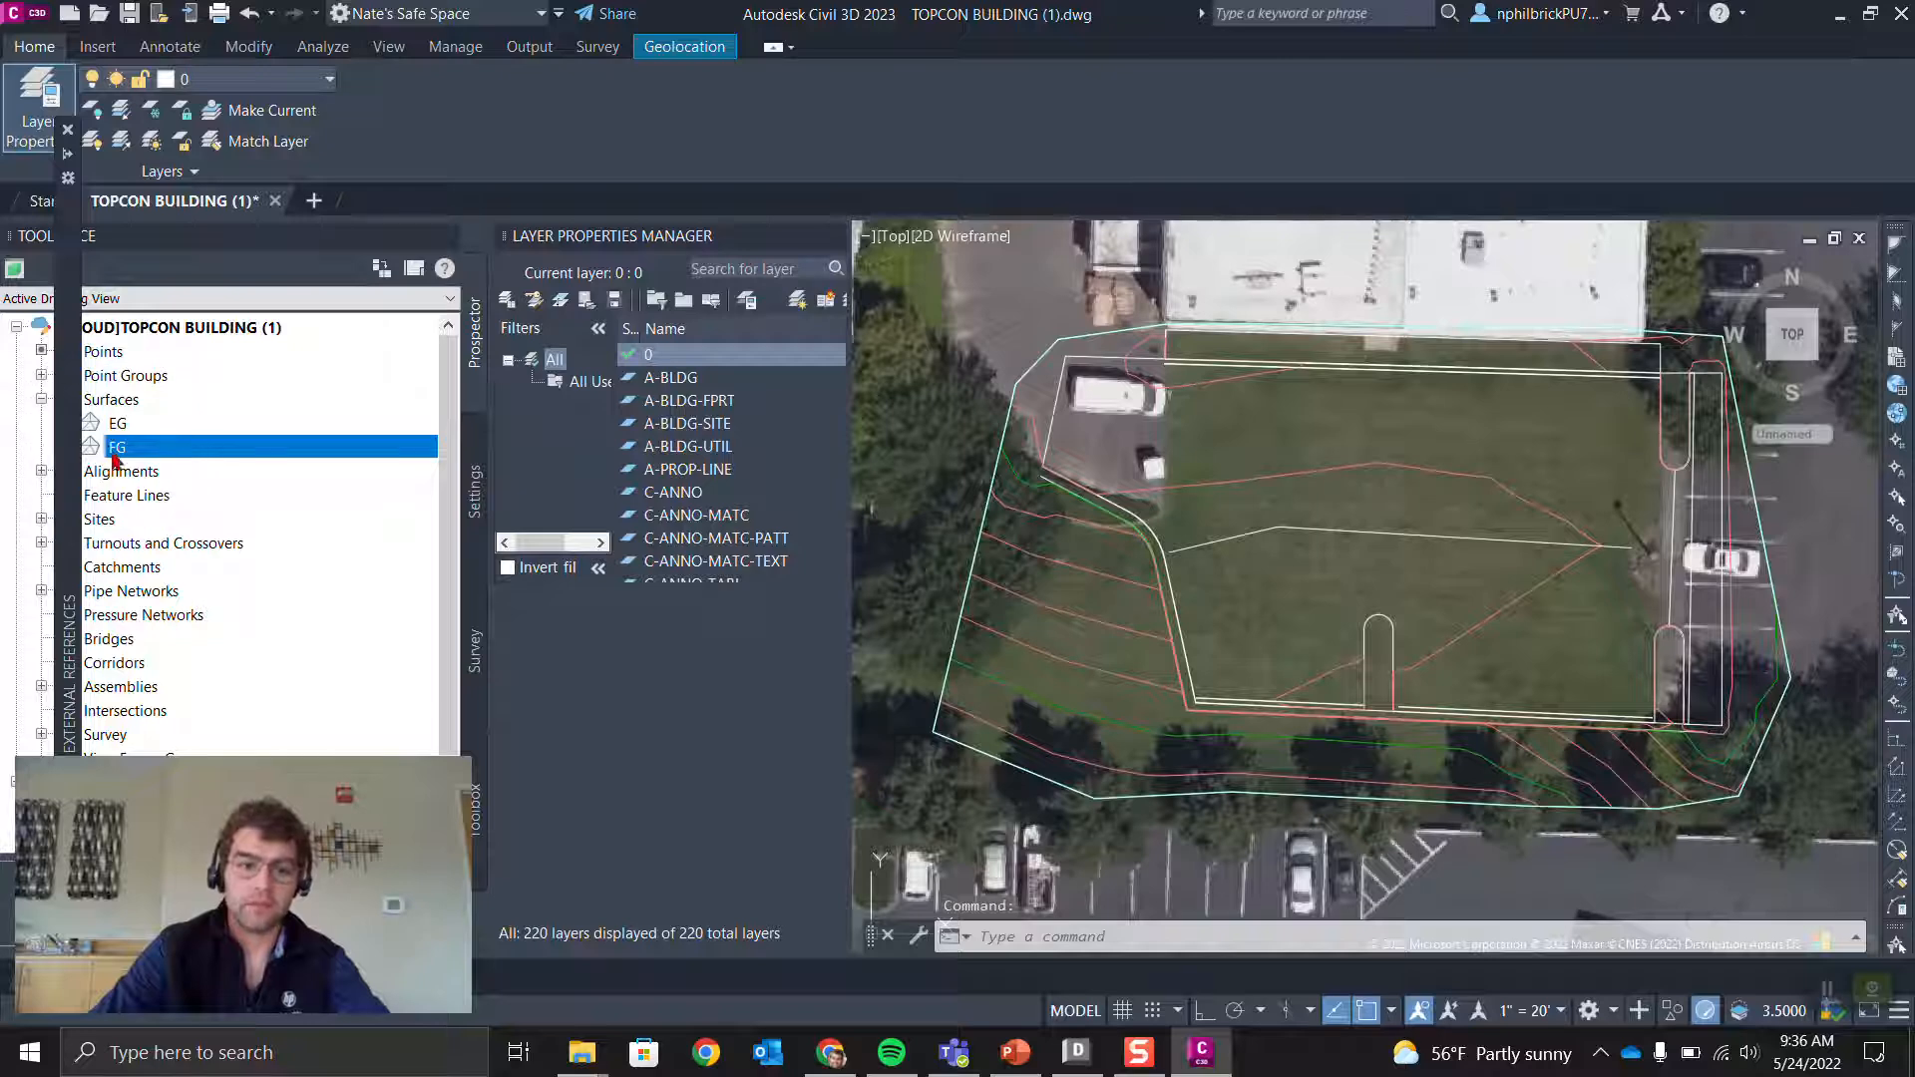
click(999, 936)
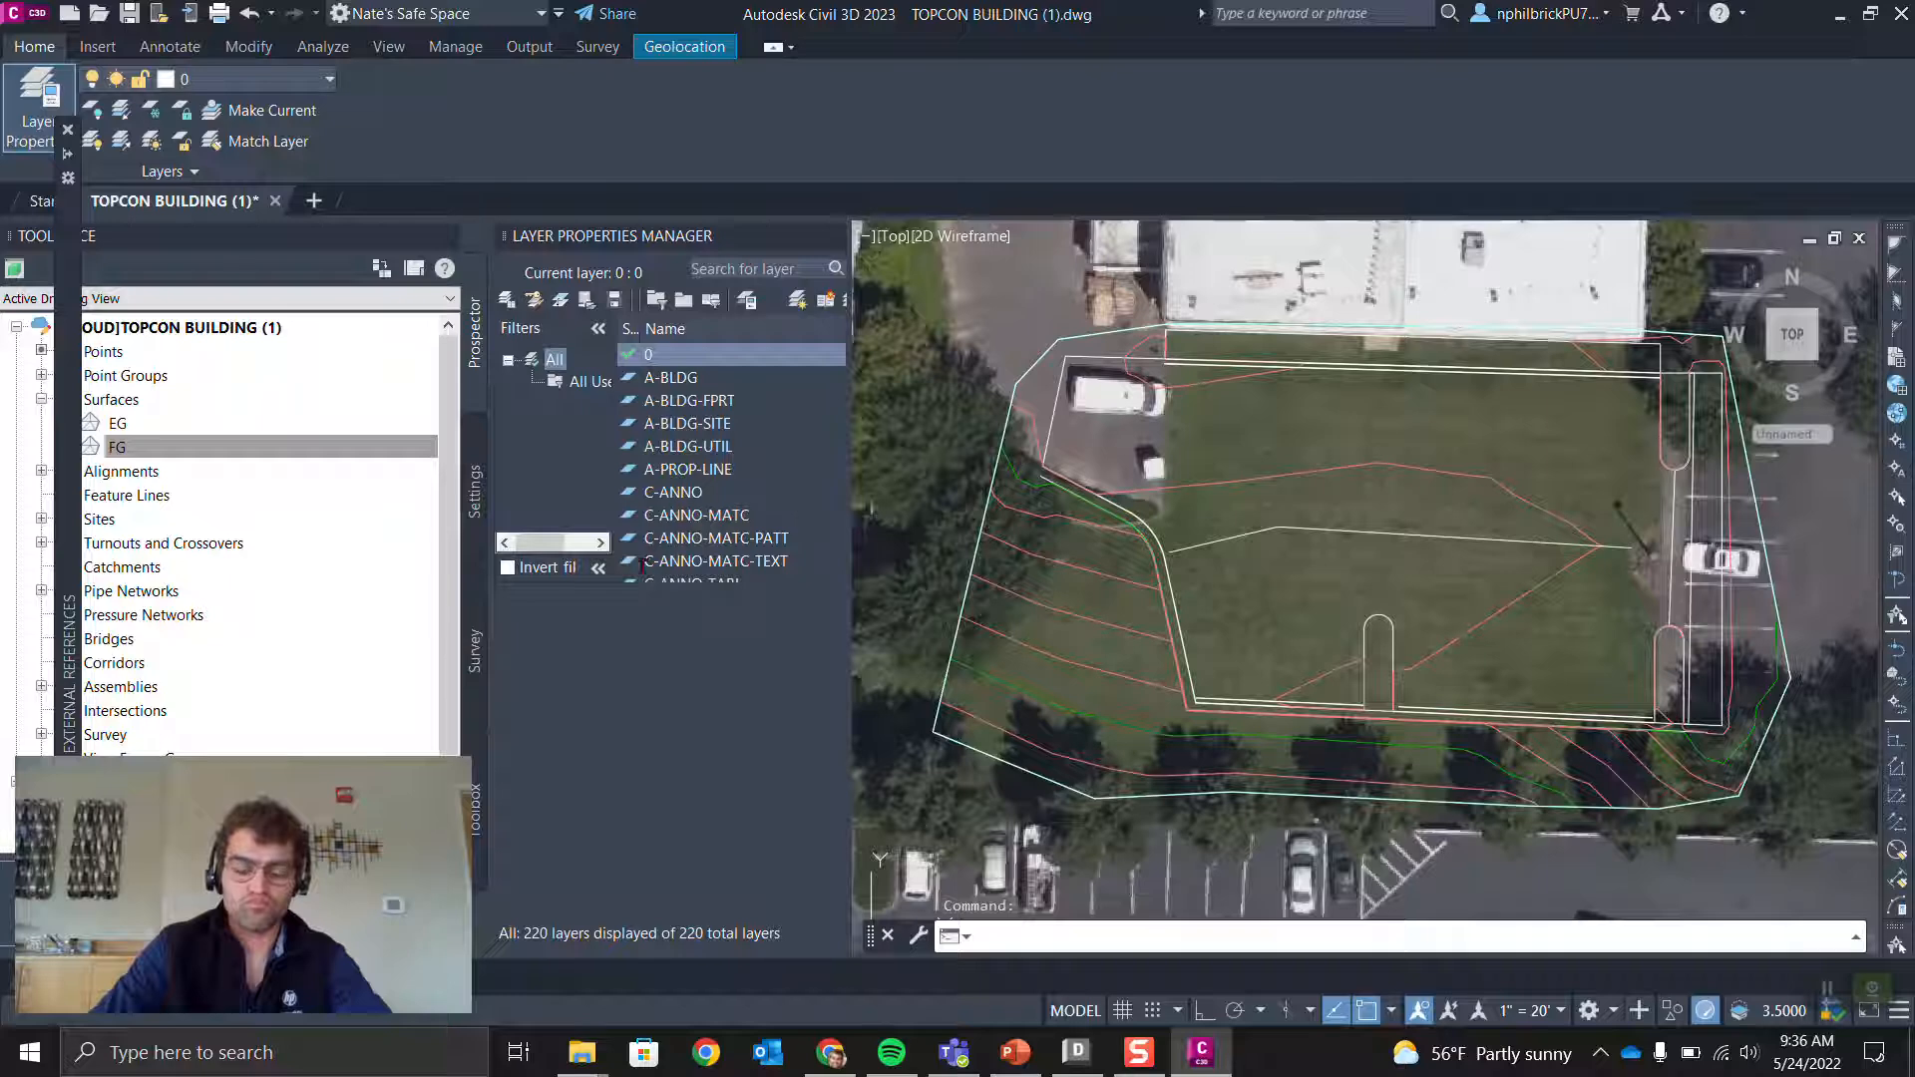
key(ctrl+s)
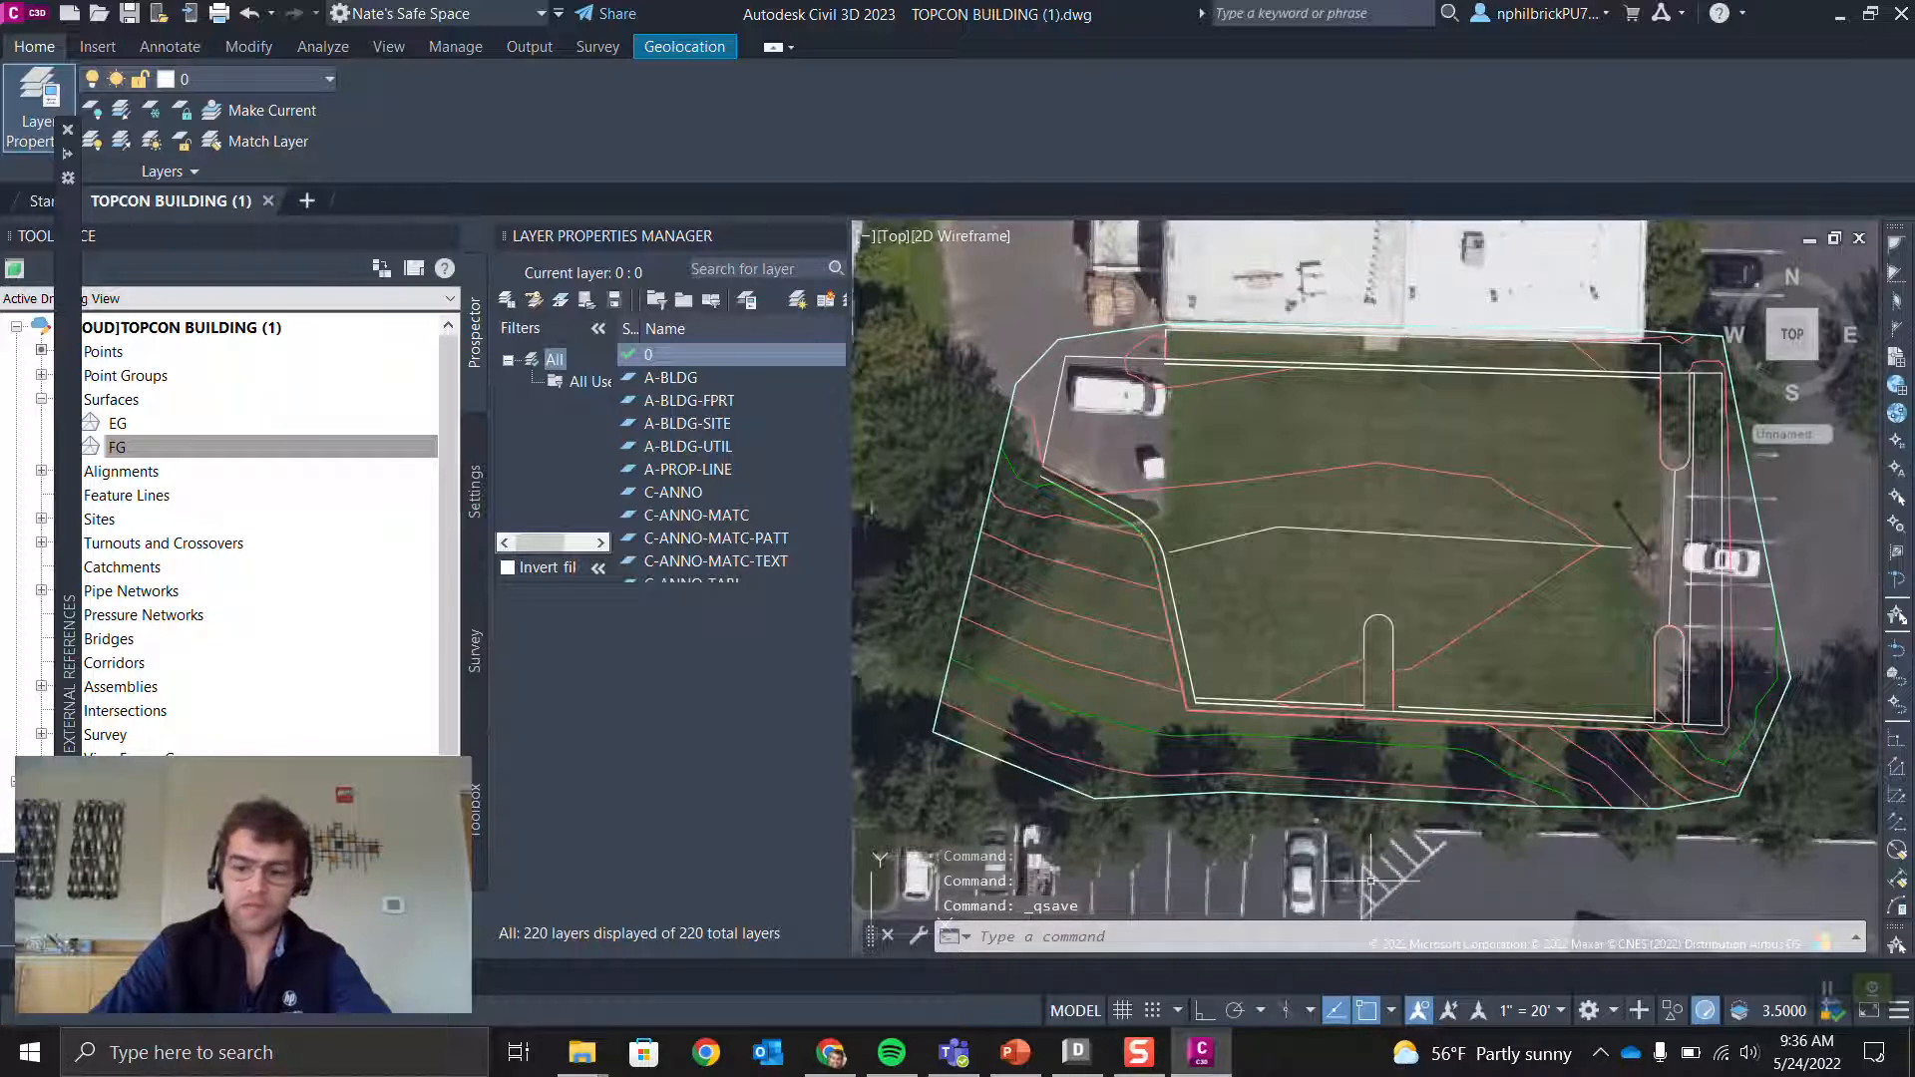
click(1601, 1065)
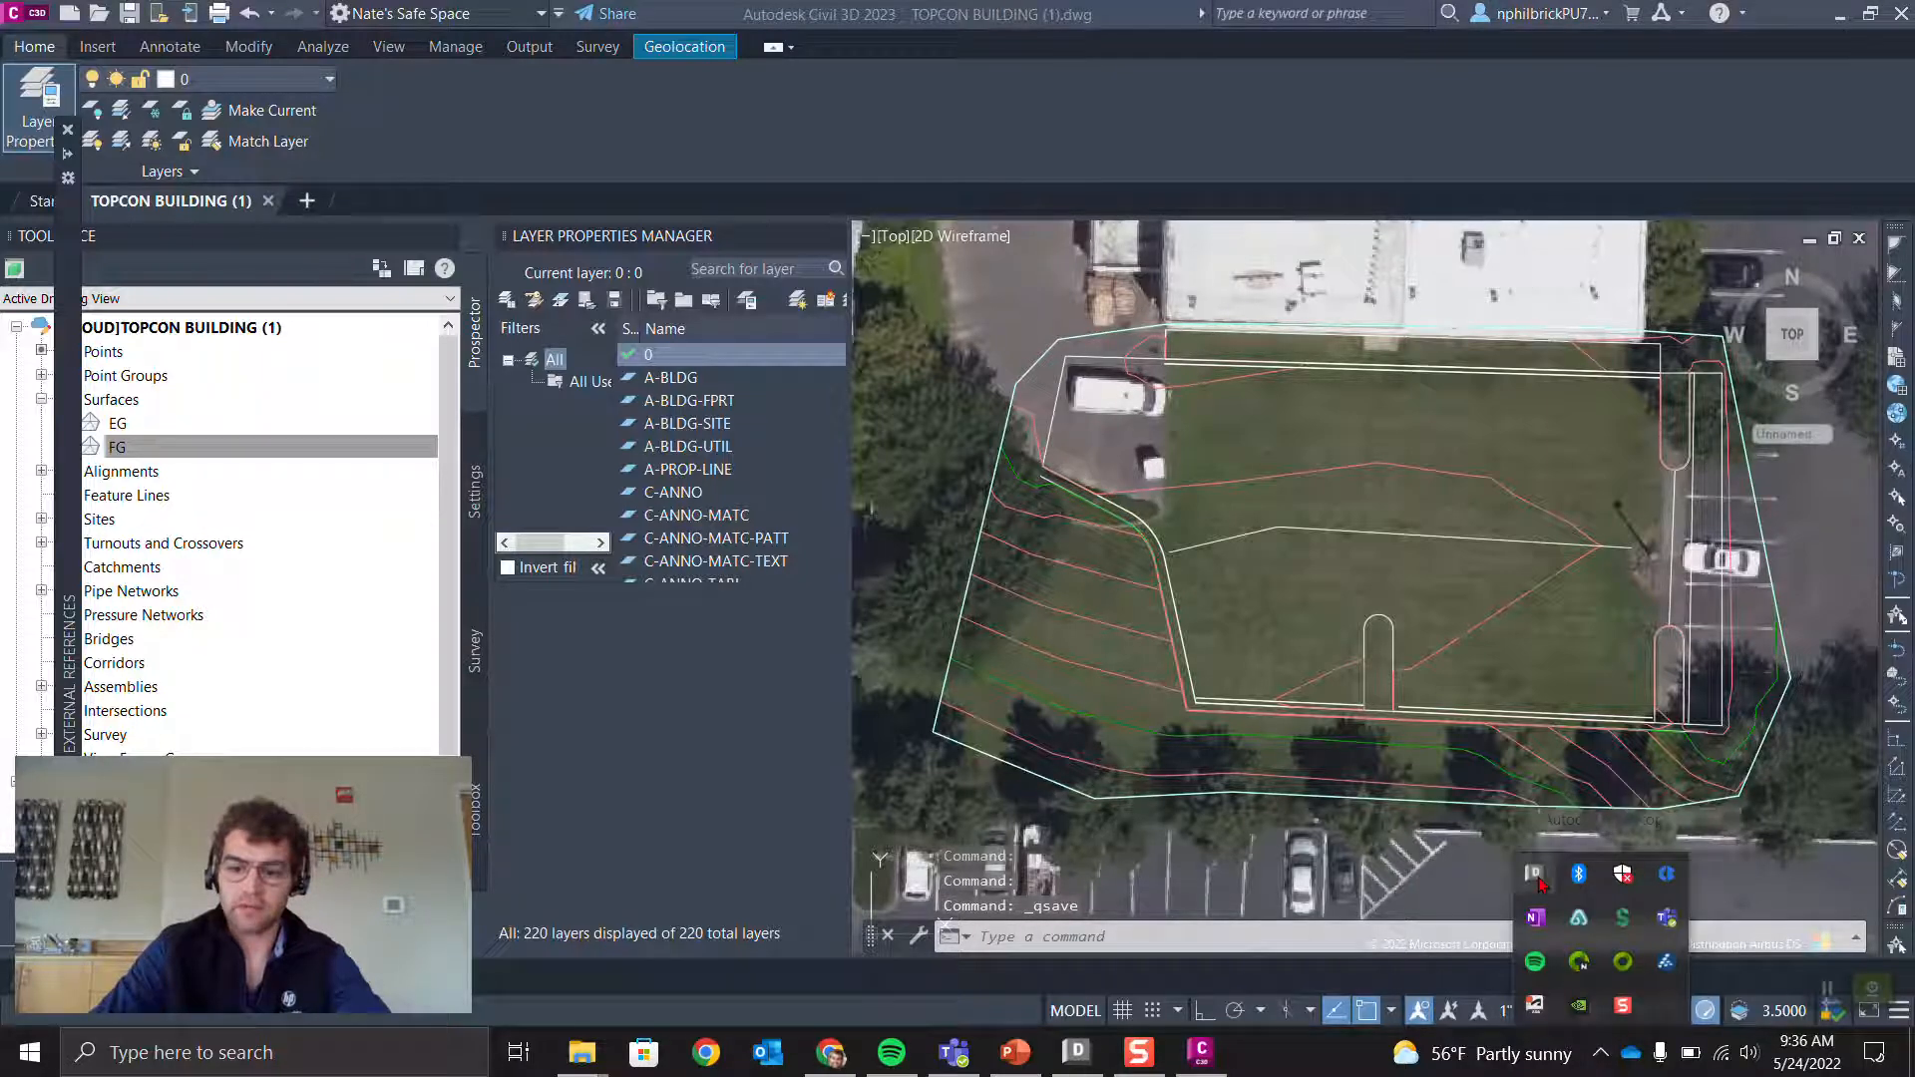
mouse_move(267, 208)
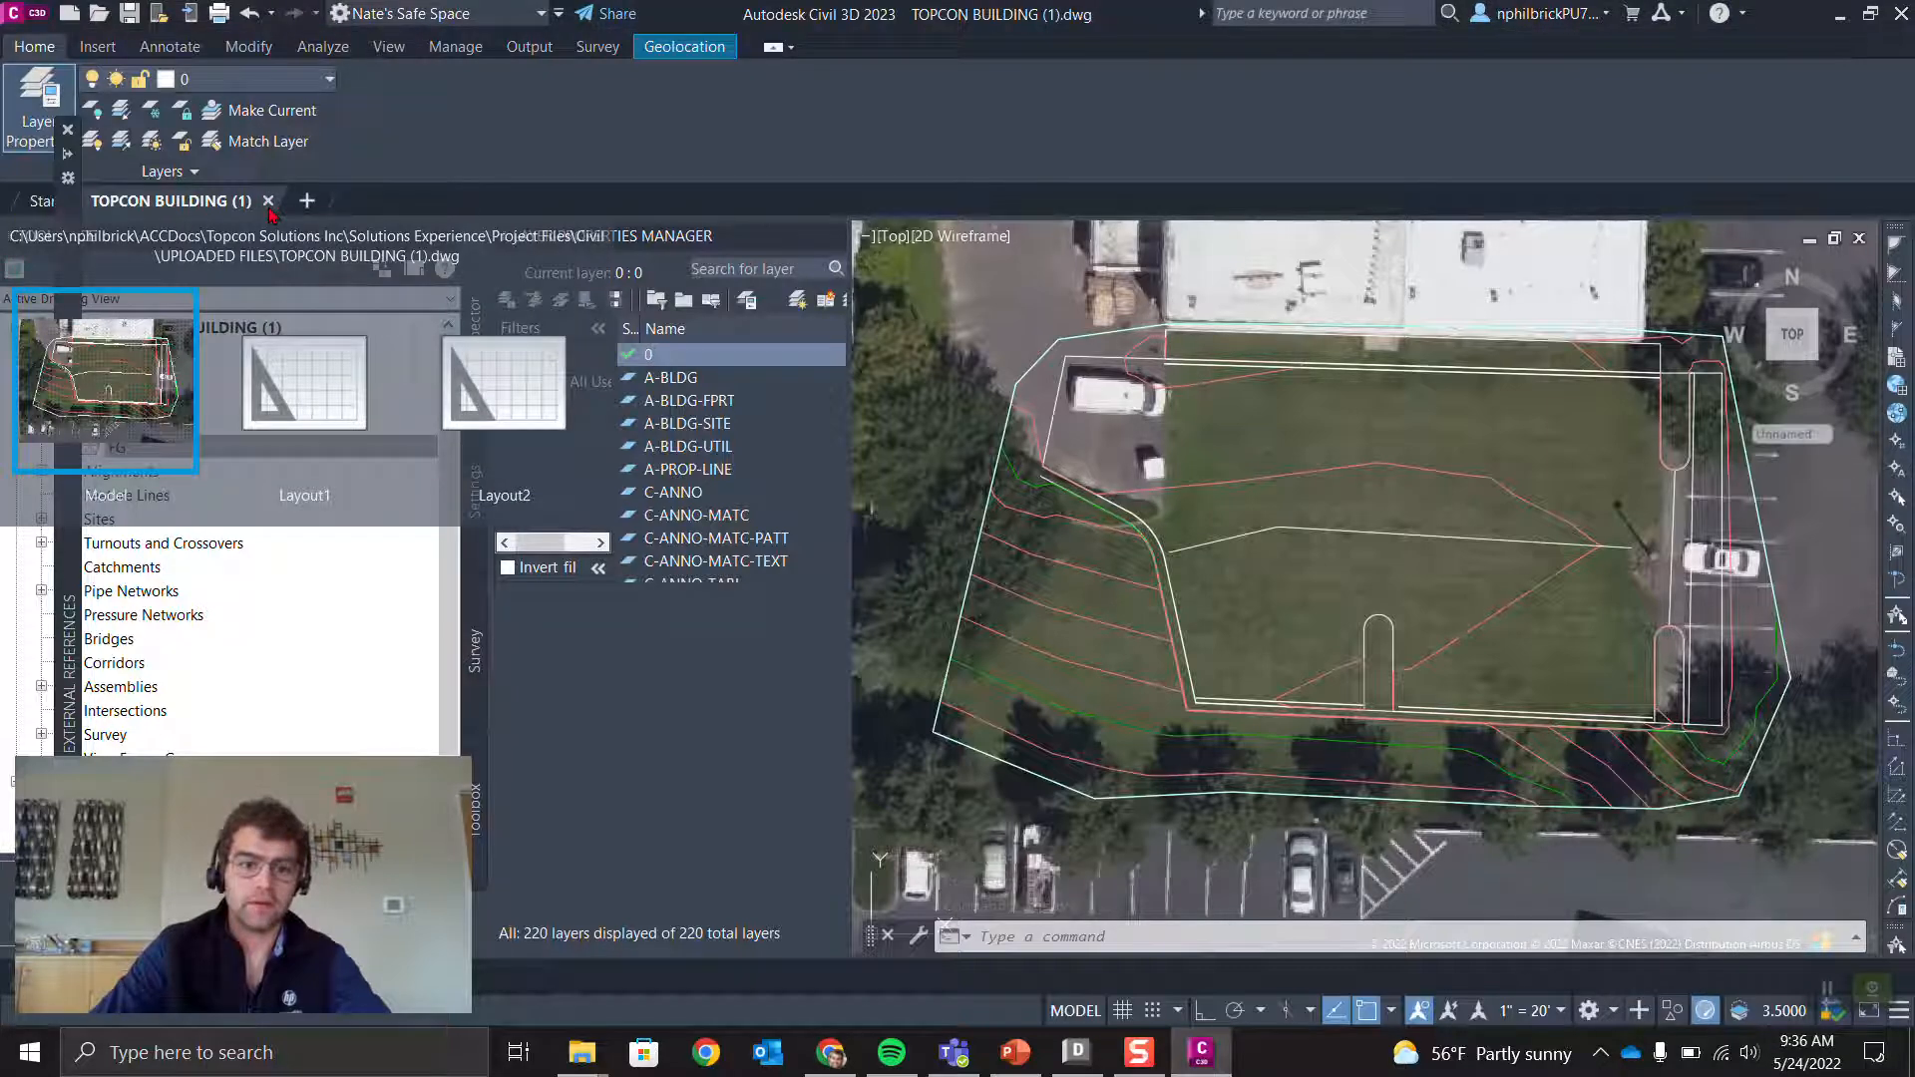
Step: Switch to Autodesk Docs in Chrome, refresh the UPLOADED FILES folder and check the lock on TOPCON BUILDING (1).dwg
click(834, 1049)
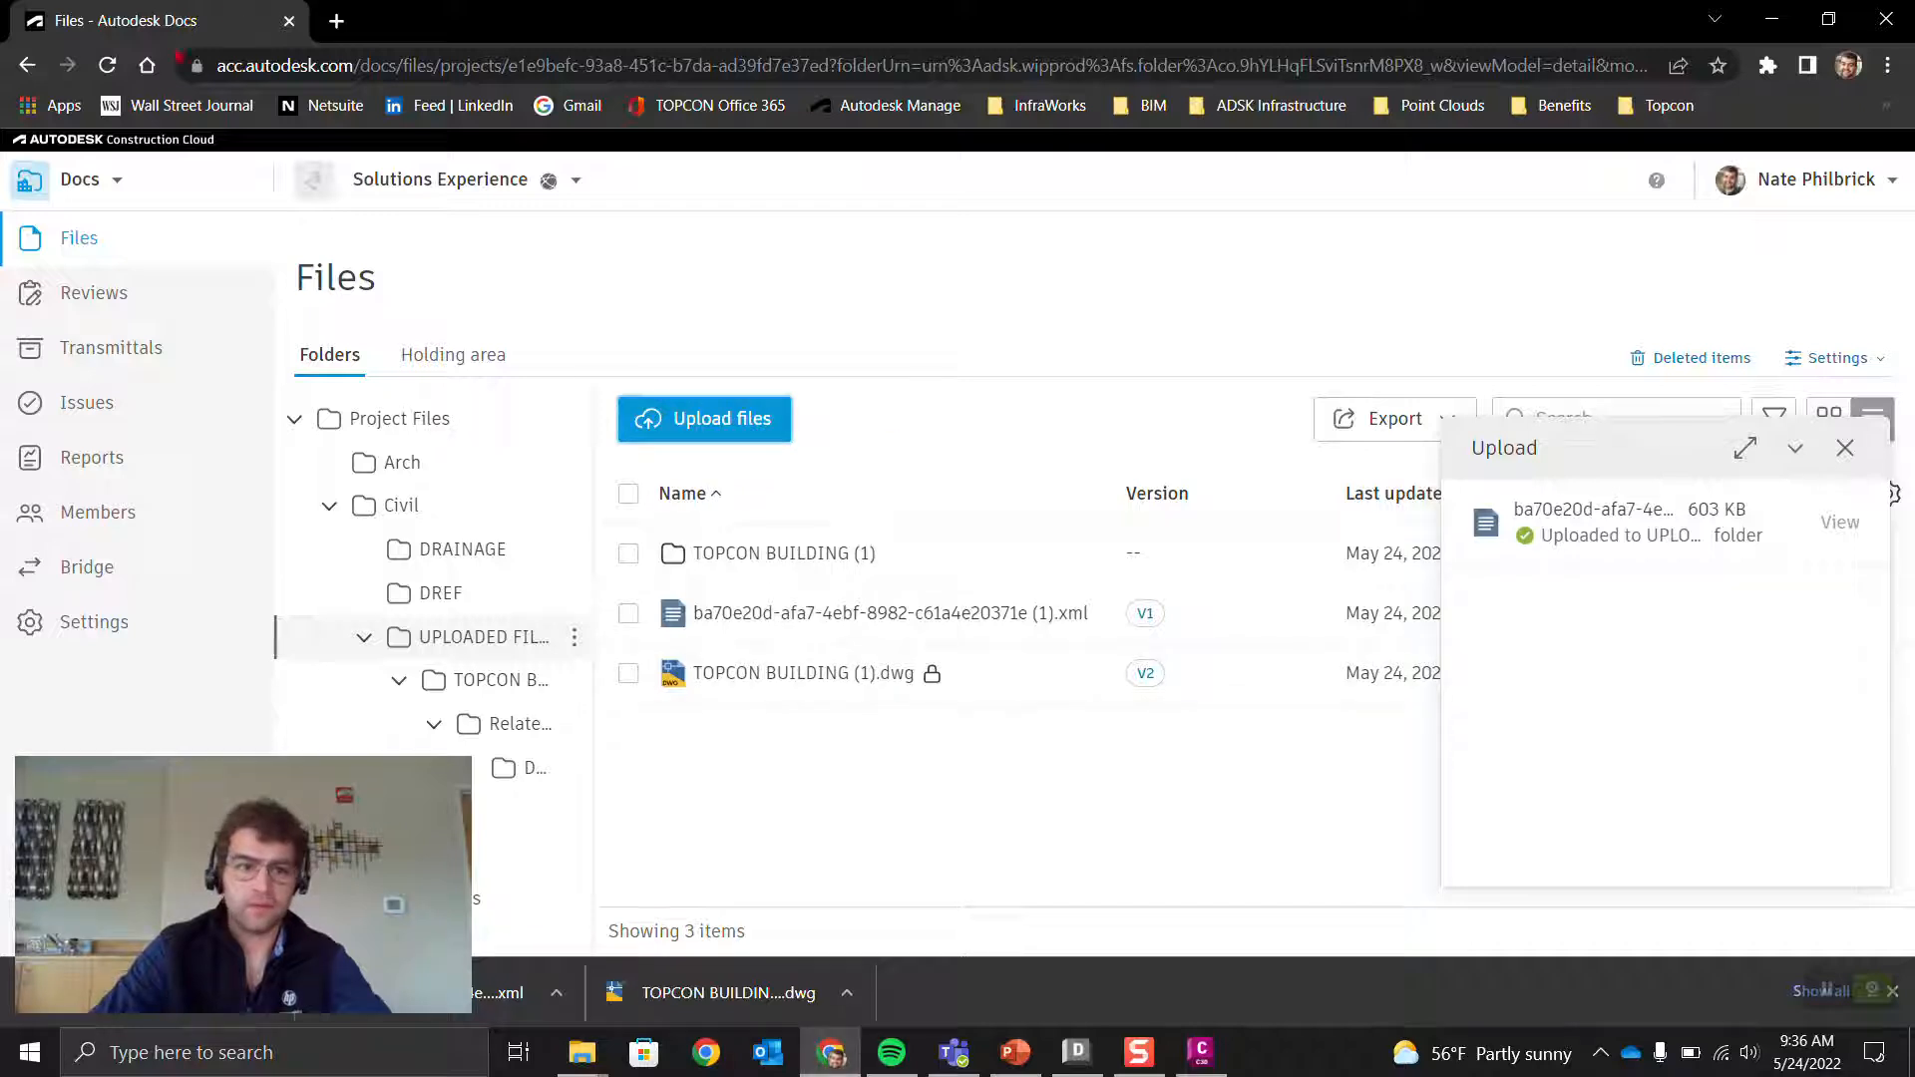
click(108, 65)
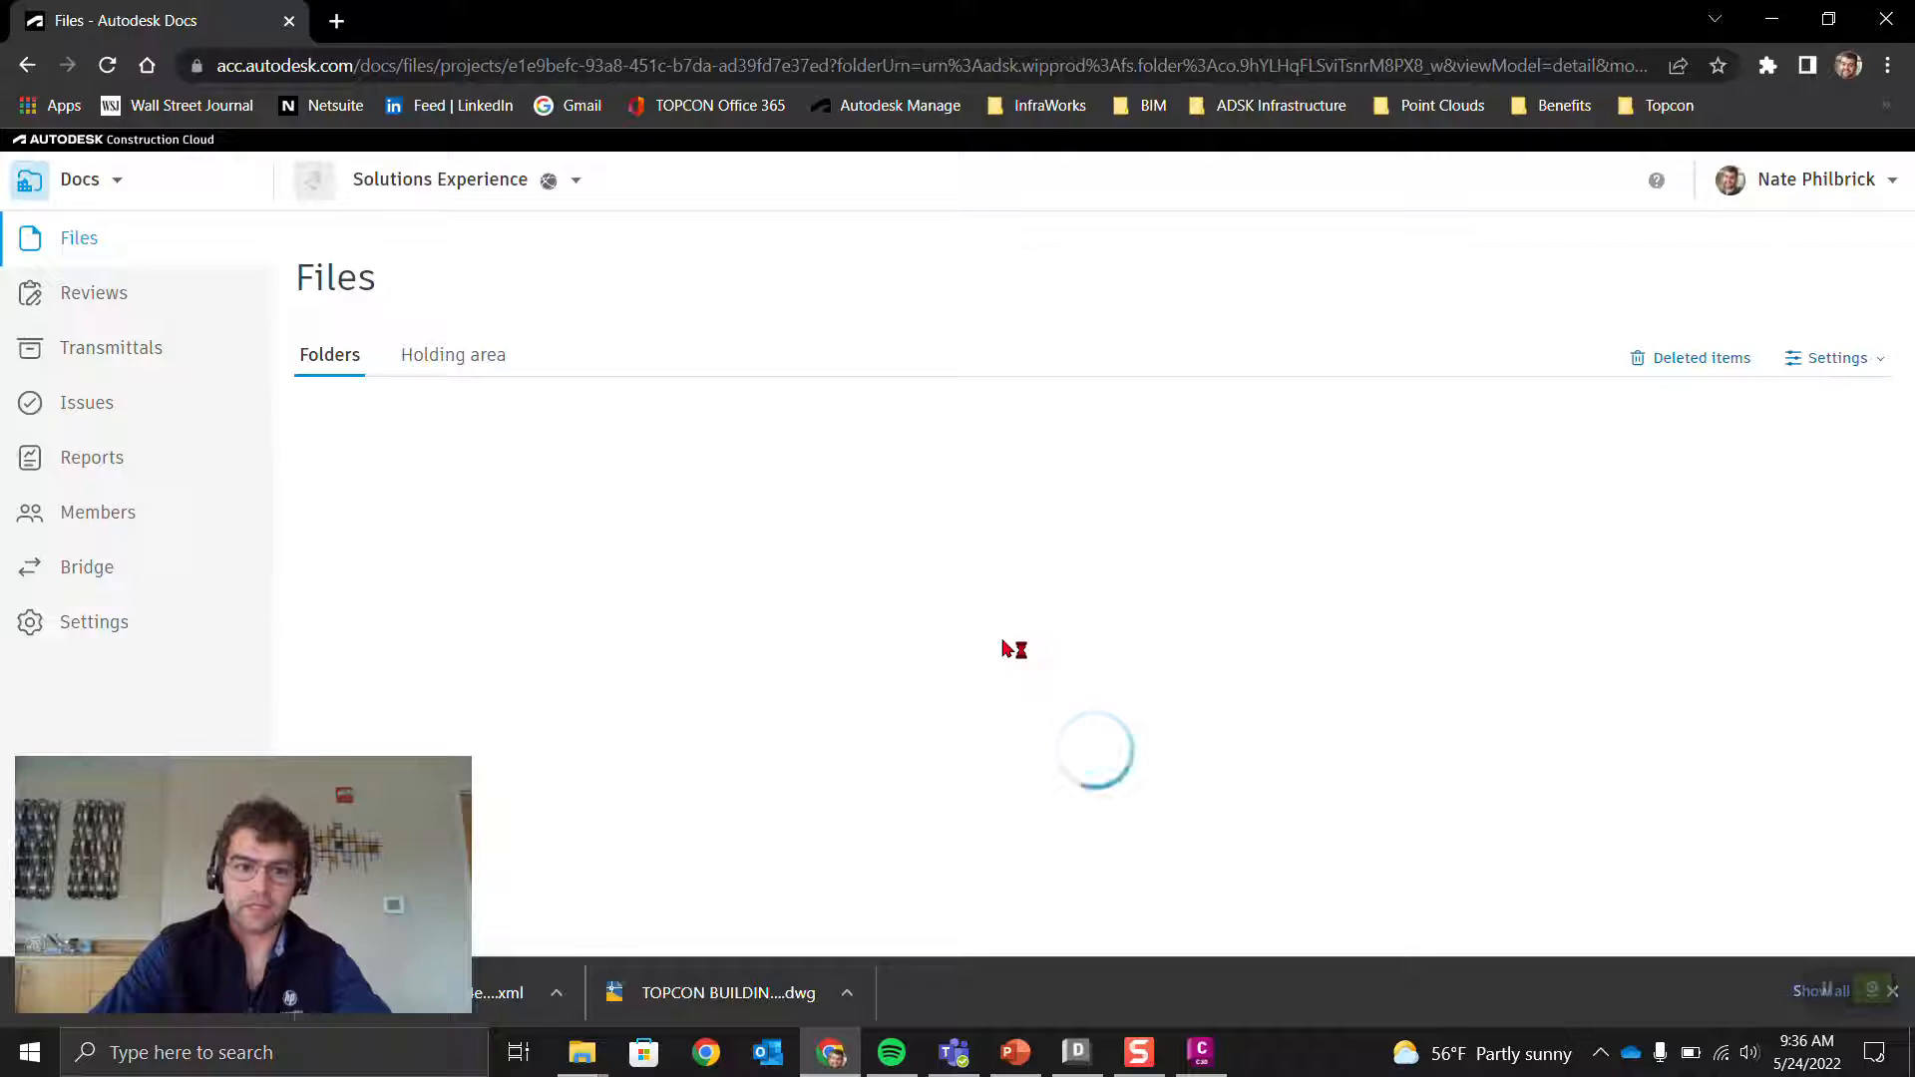
mouse_move(956, 682)
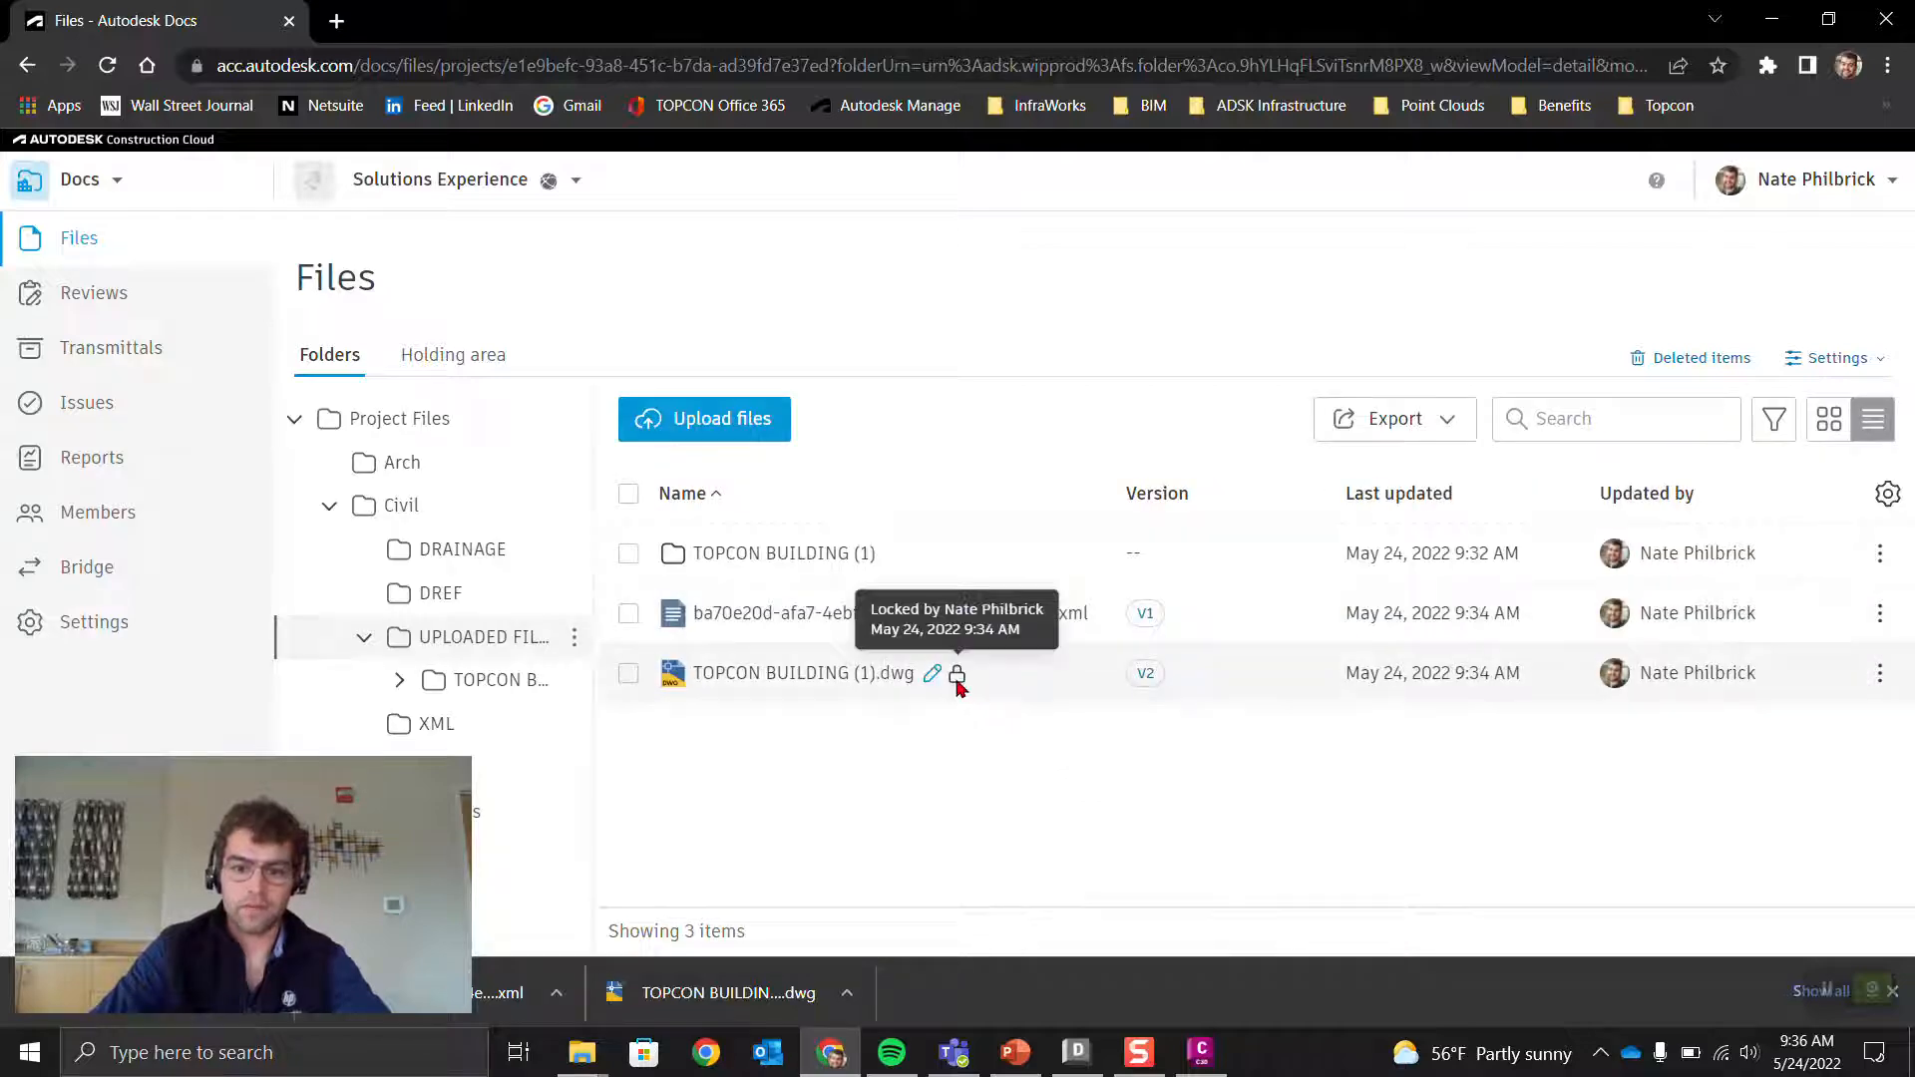
Step: Close the TOPCON BUILDING (1) drawing in Civil 3D, and return to Autodesk Docs in Chrome to refresh the UPLOADED FILES folder
click(1201, 1052)
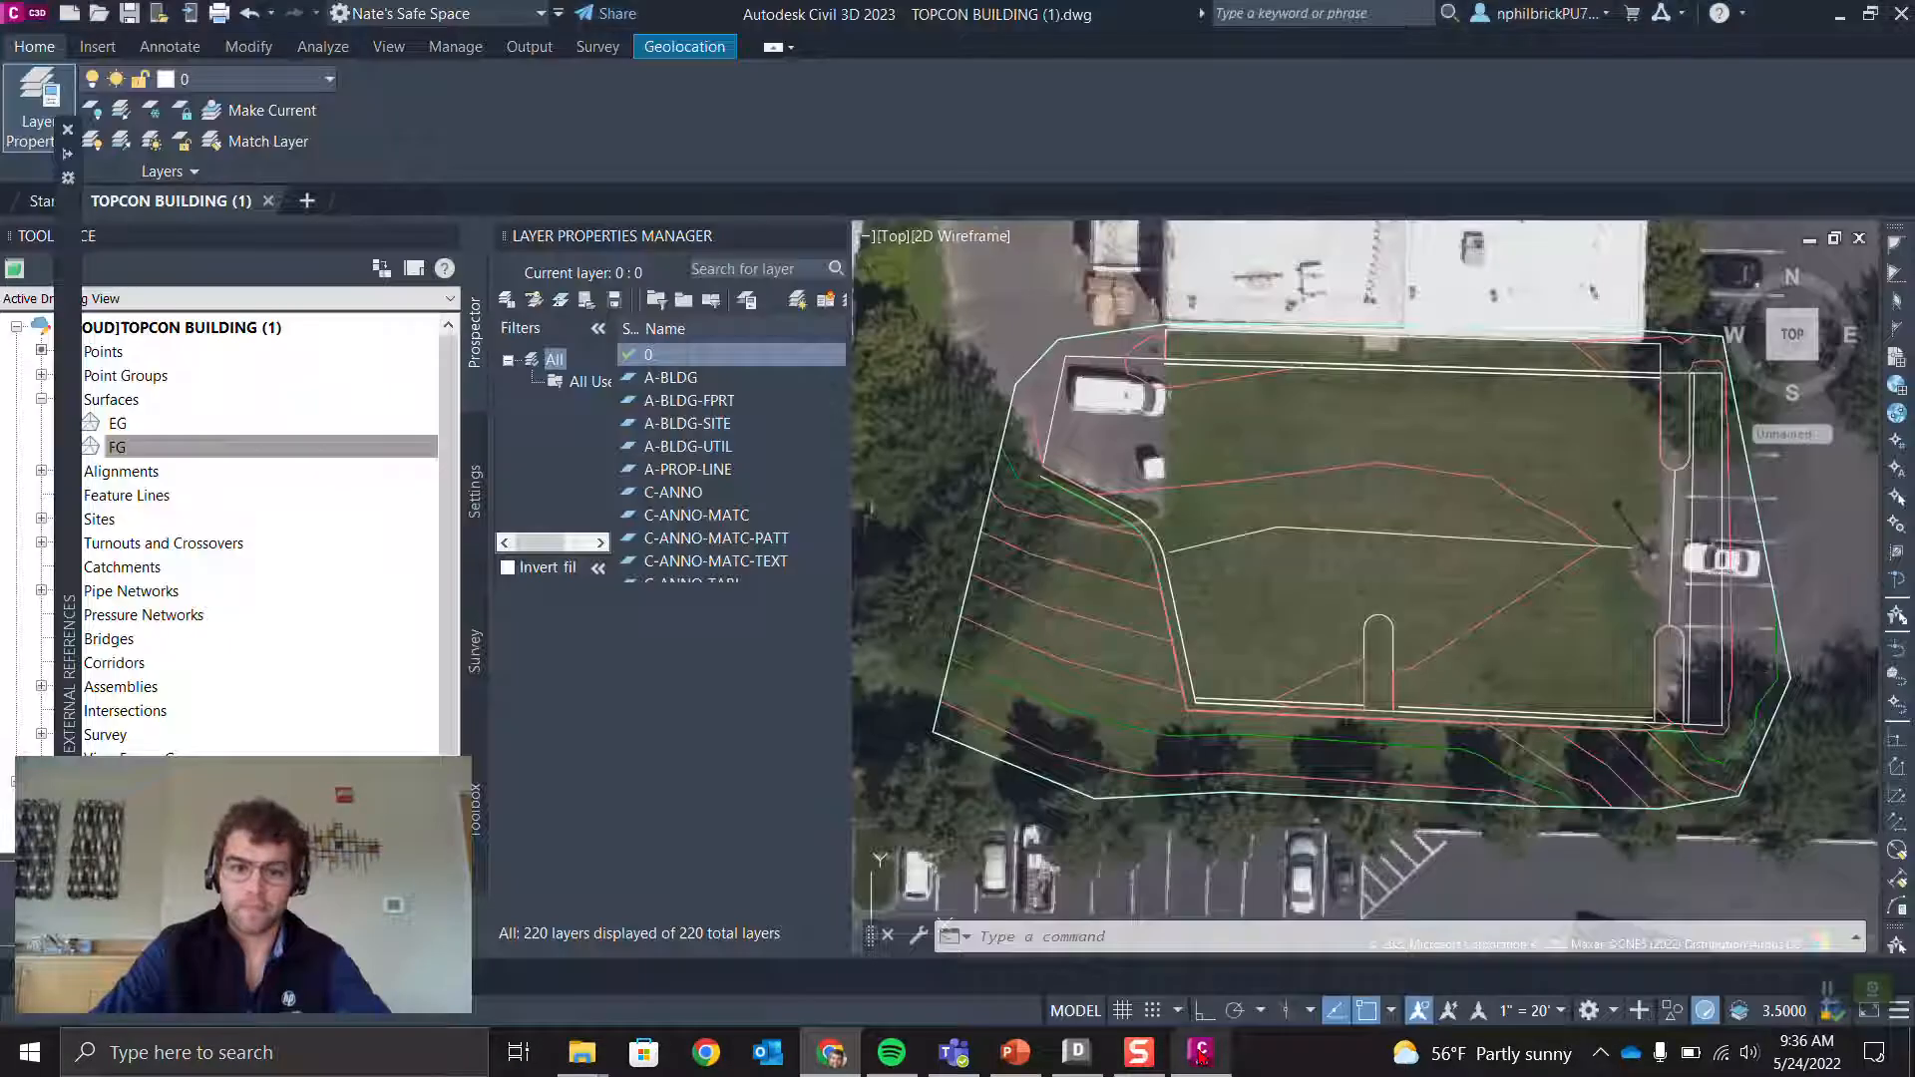
click(268, 203)
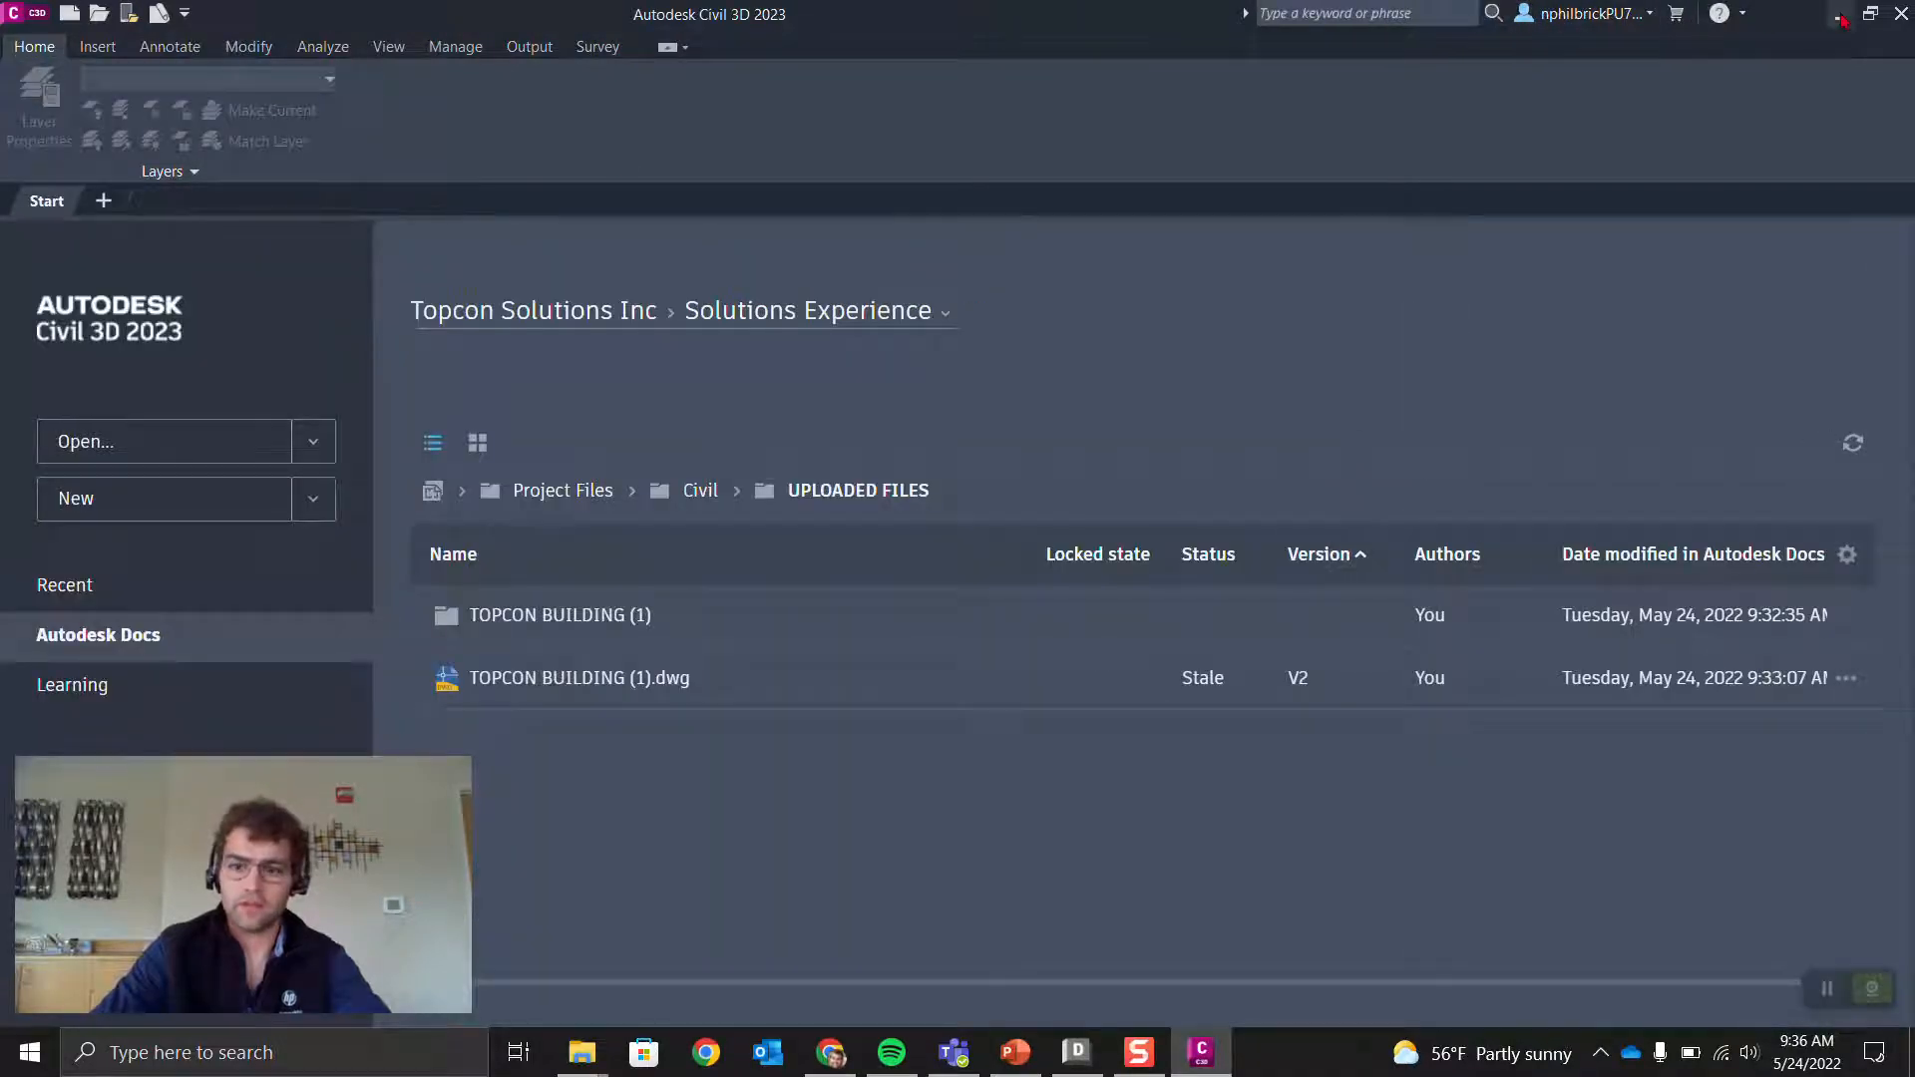
click(1838, 17)
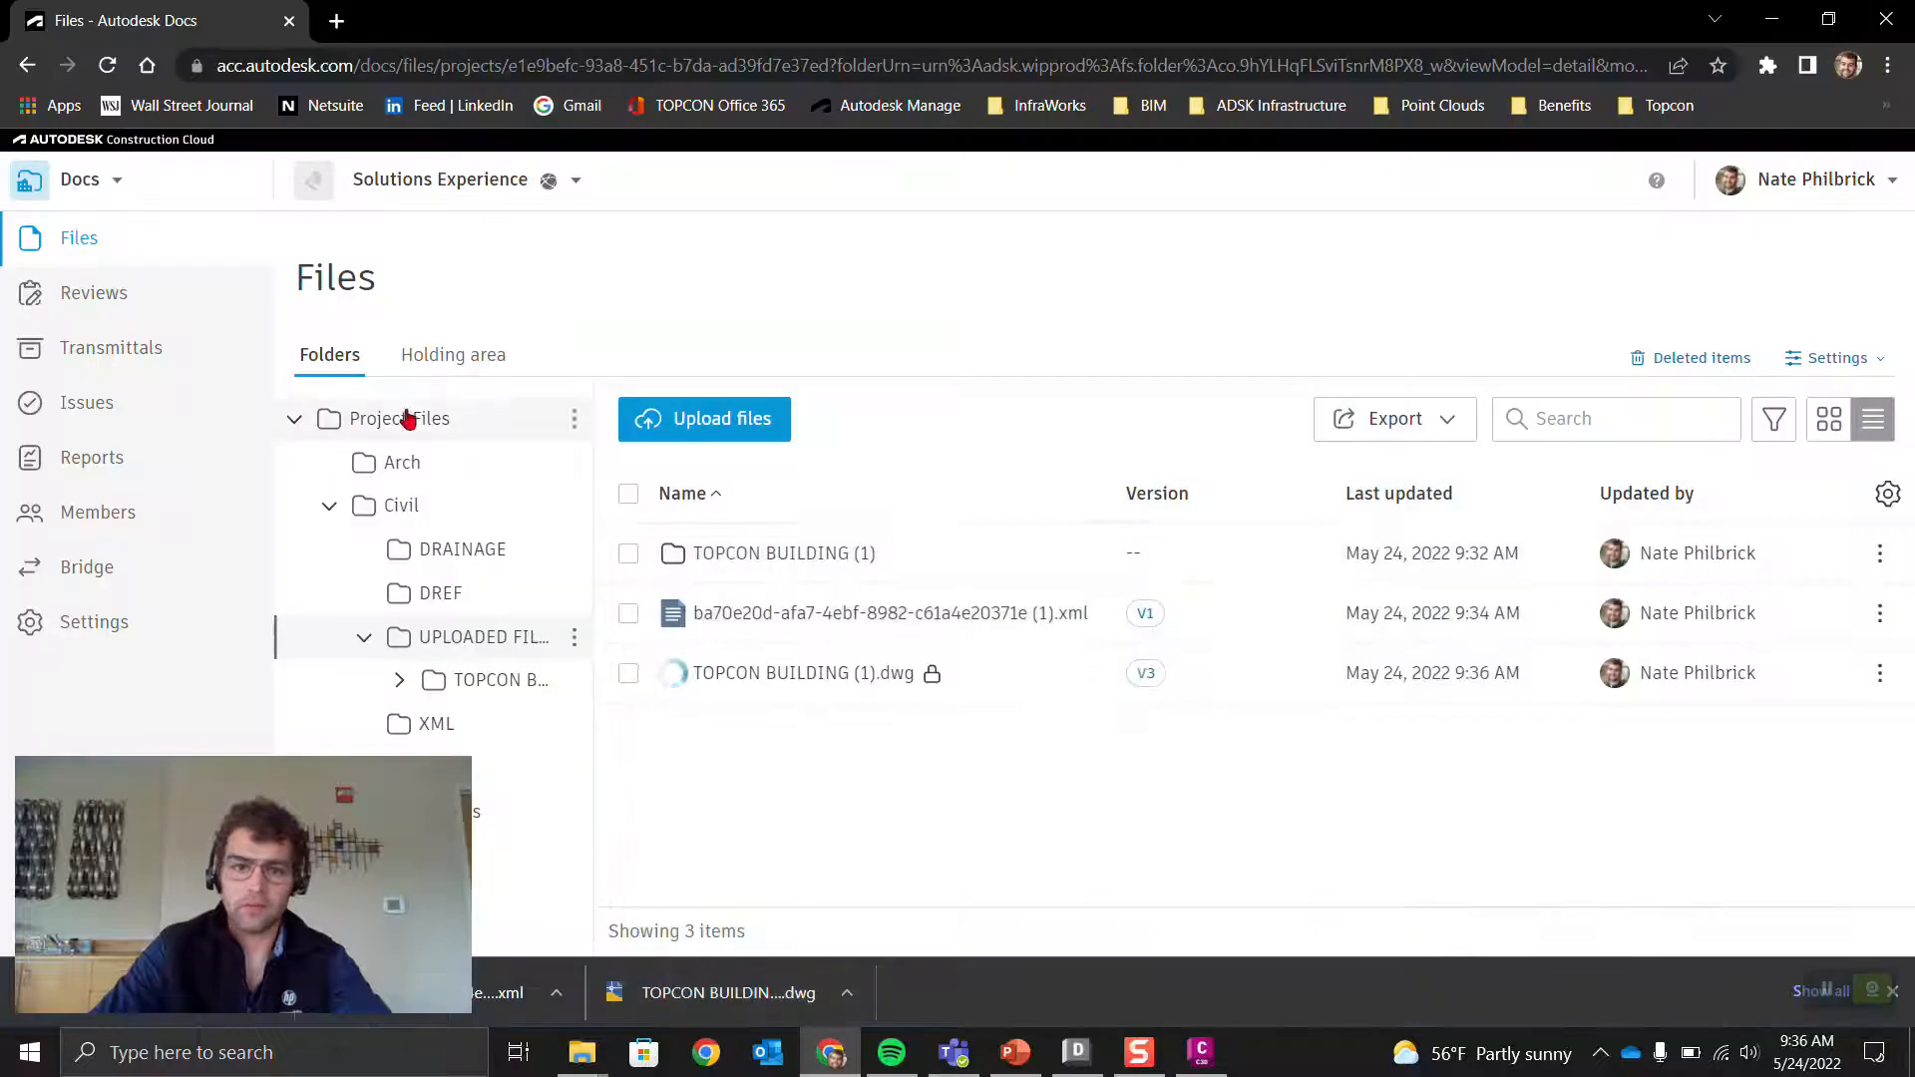
click(110, 67)
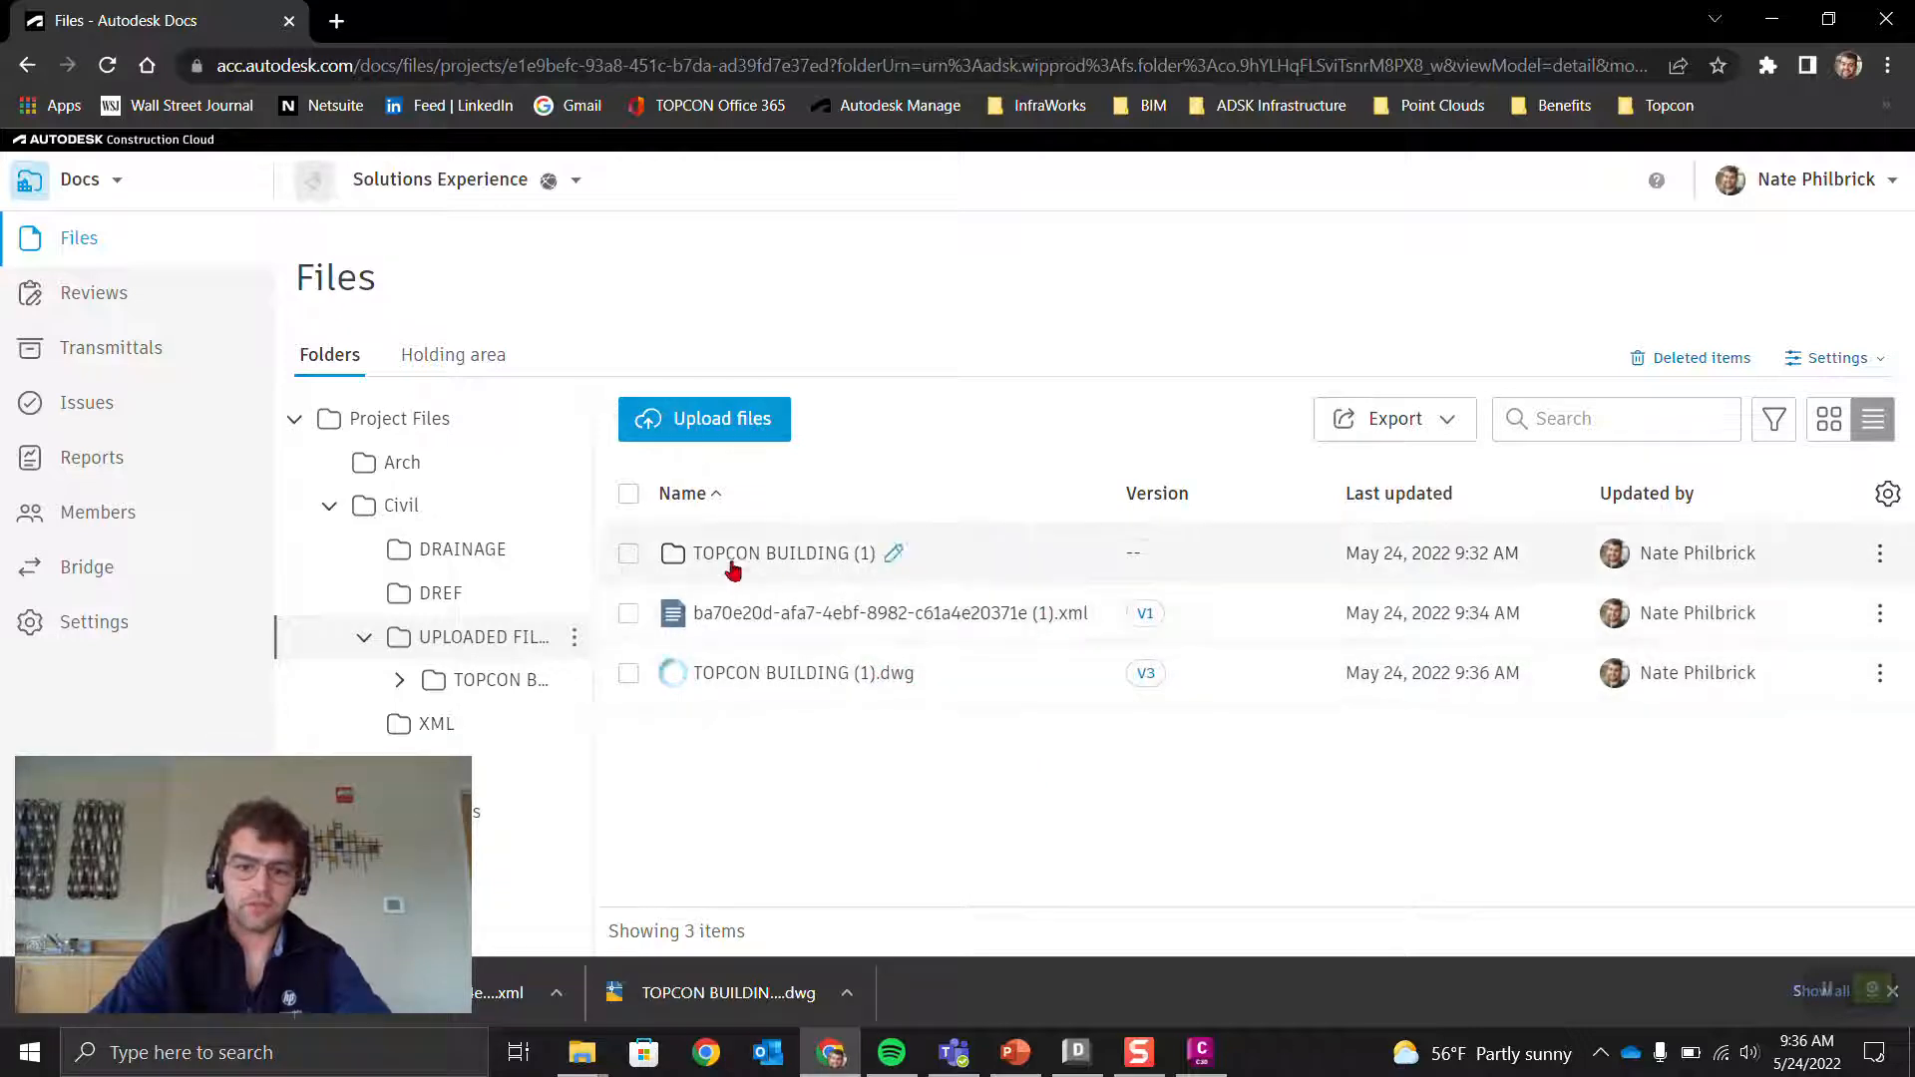
Step: Delete the TOPCON BUILDING (1) folder from UPLOADED FILES in Autodesk Docs
click(628, 553)
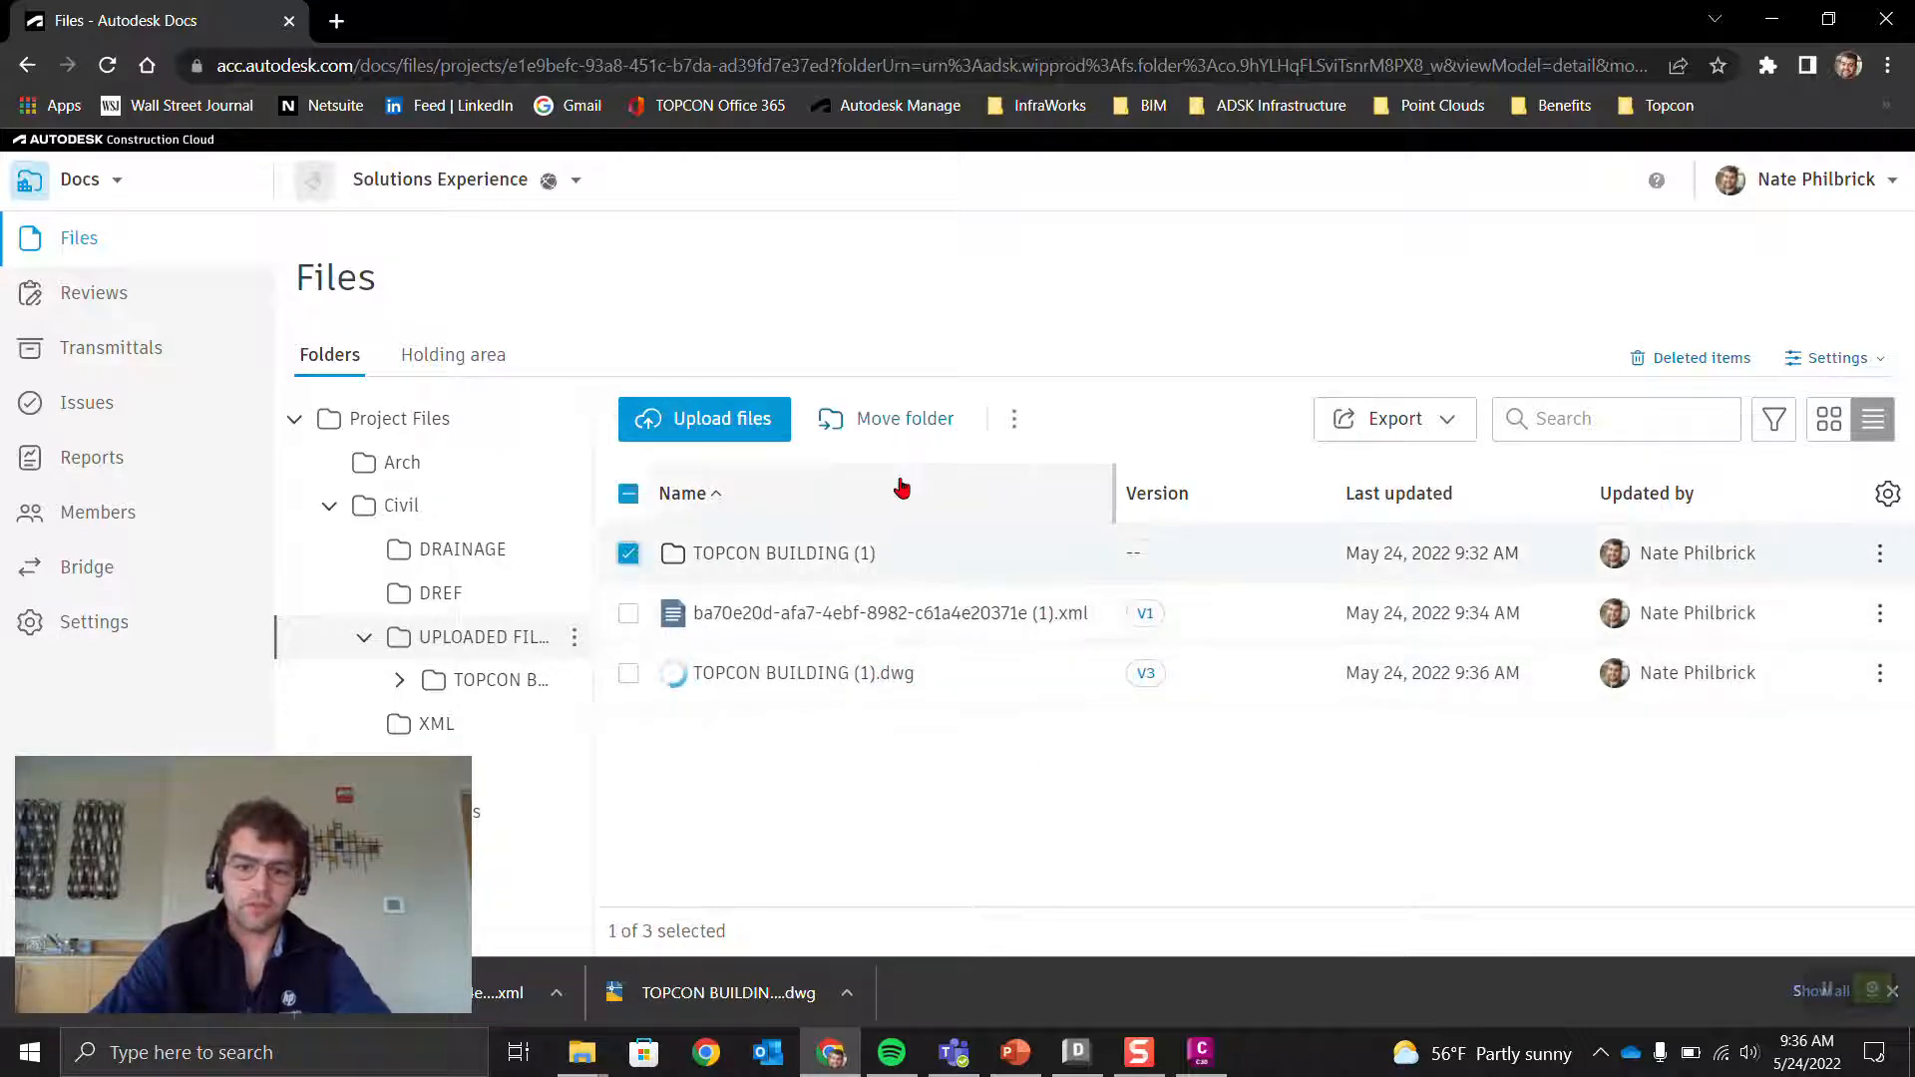
click(1879, 552)
click(1732, 733)
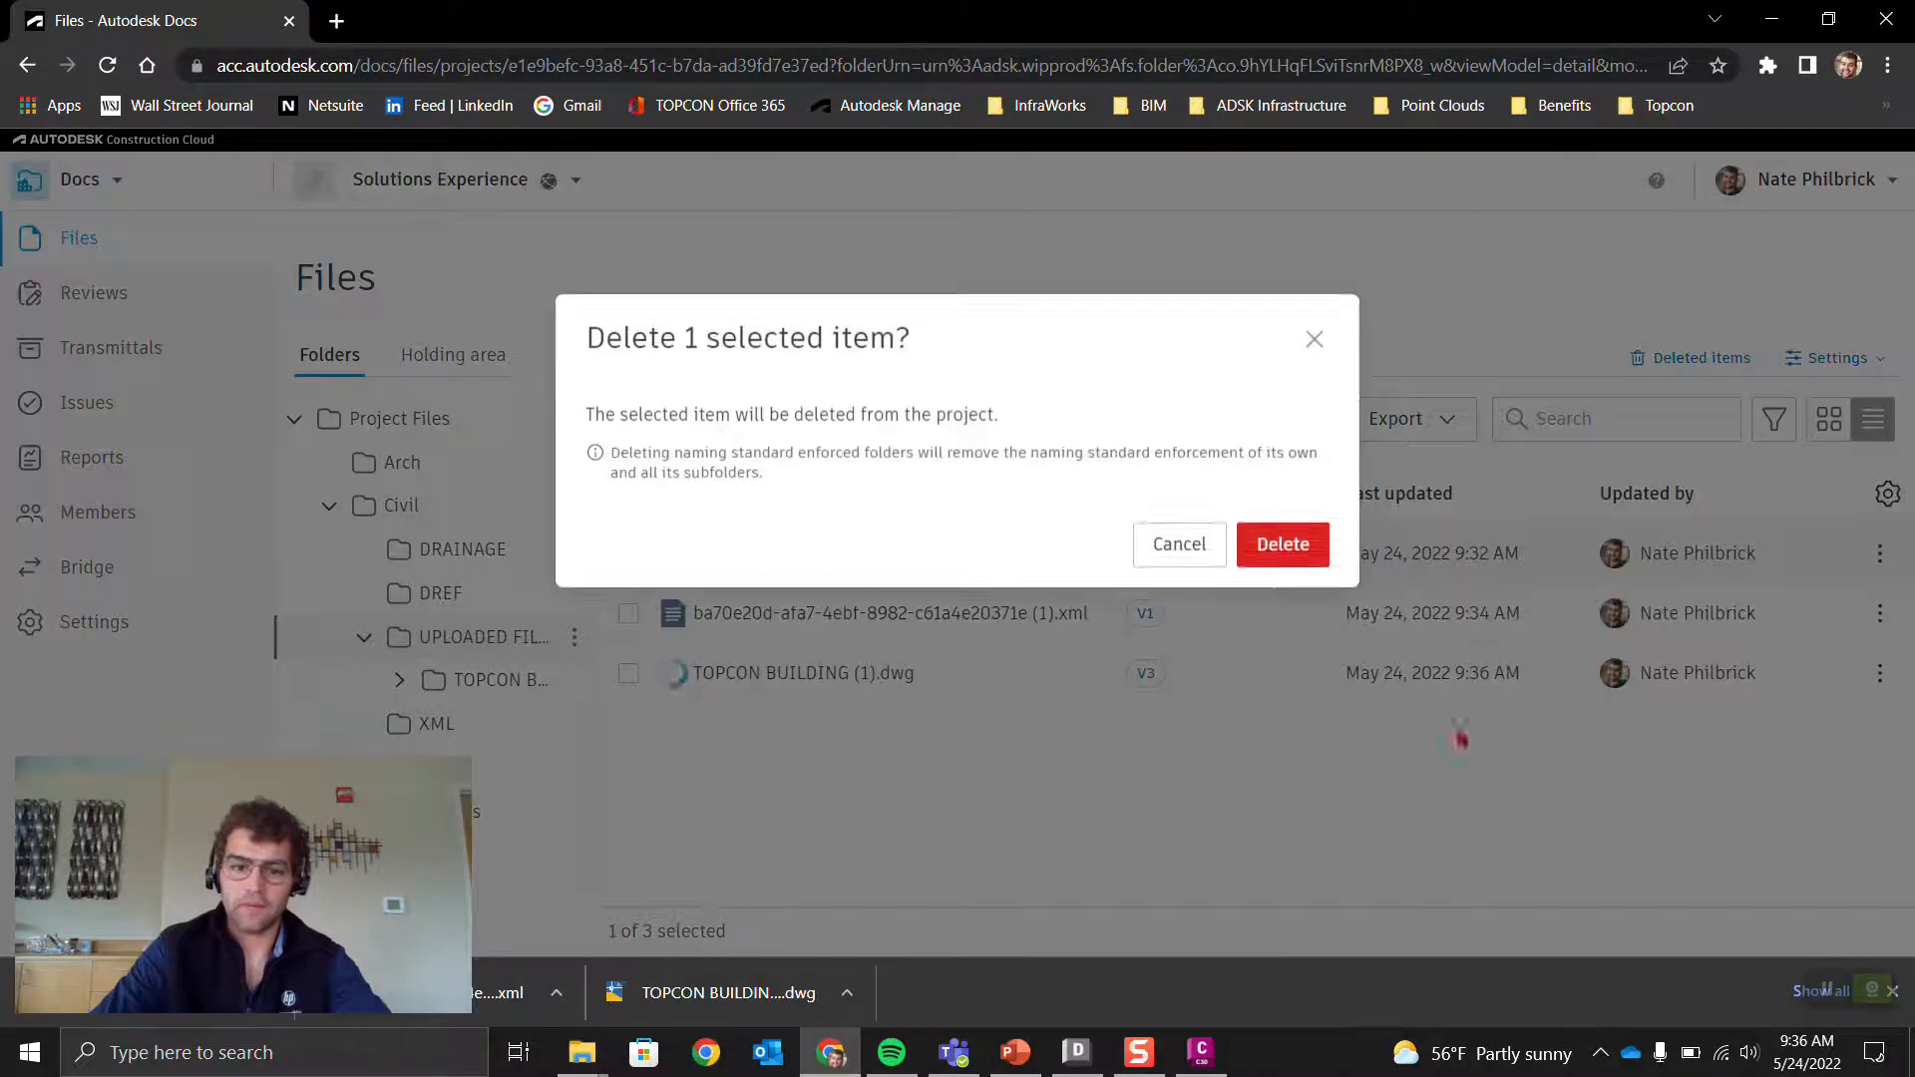
click(1282, 544)
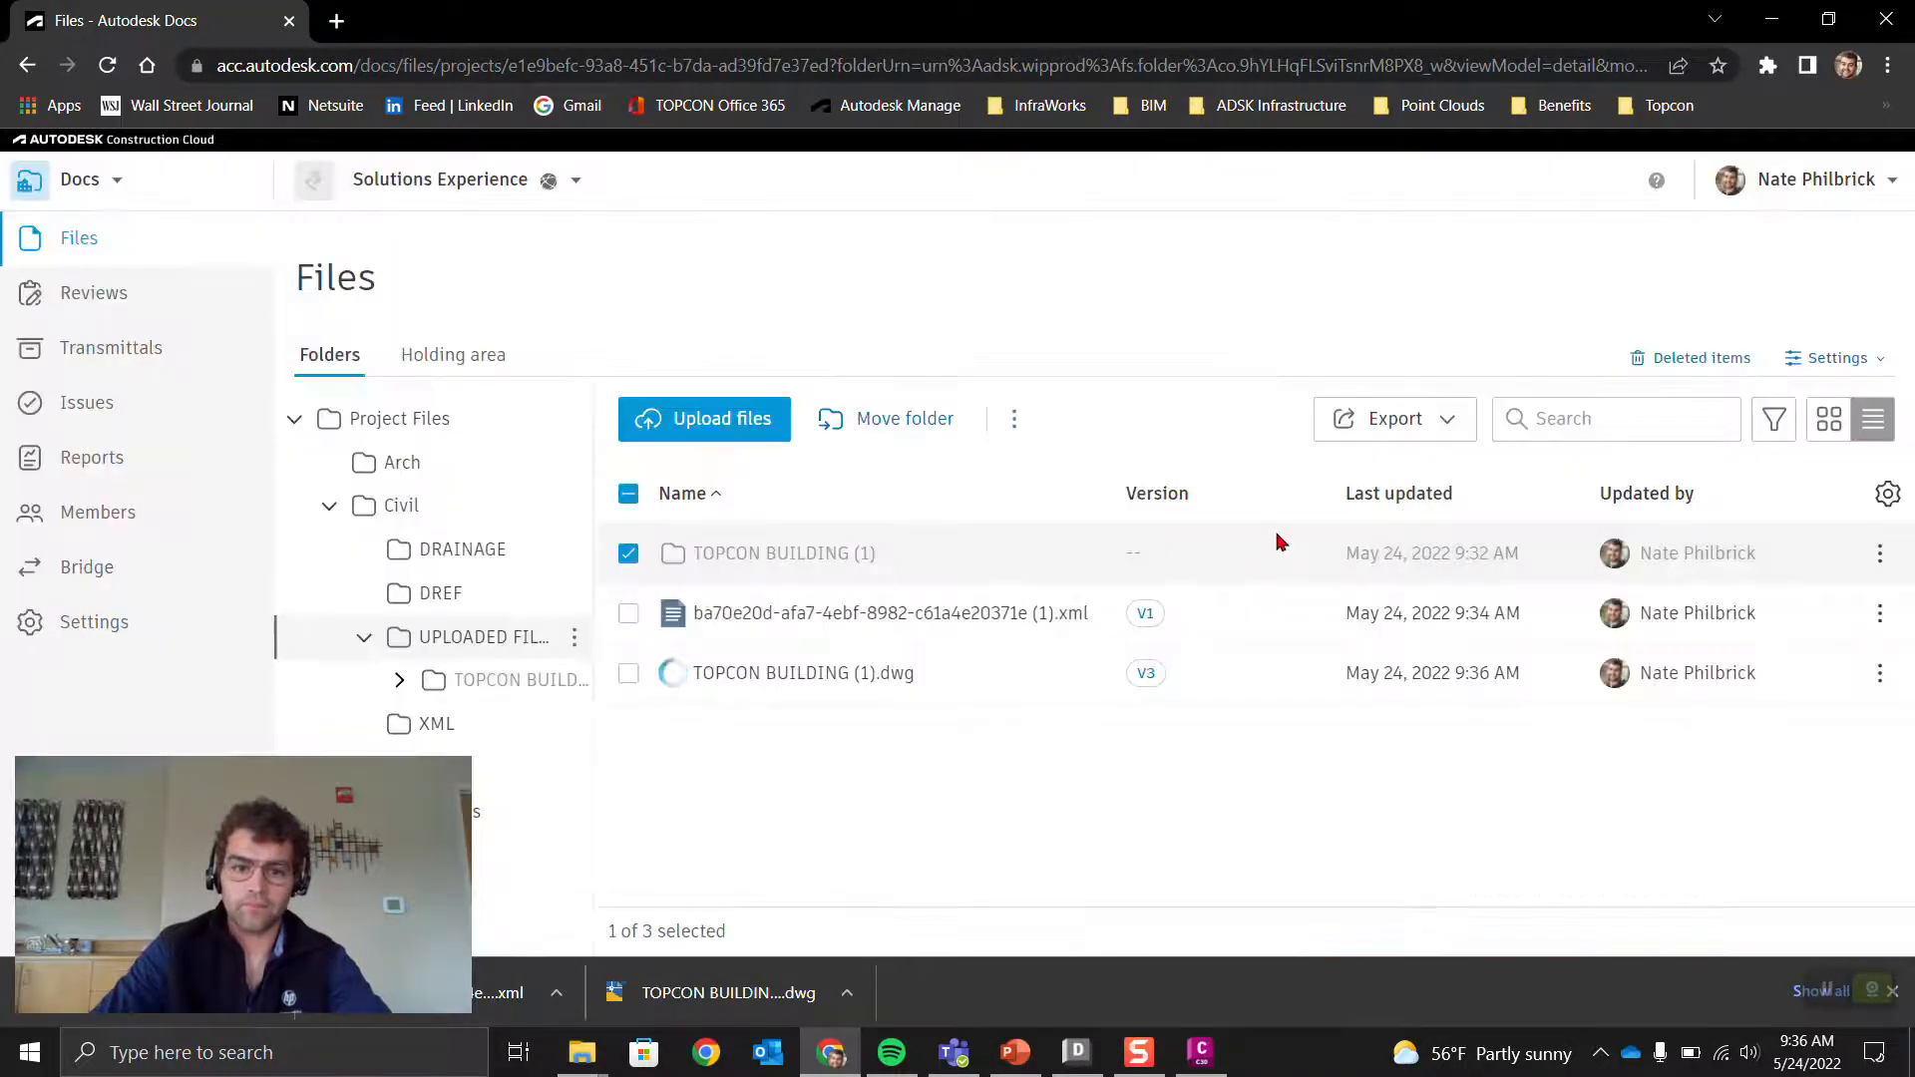